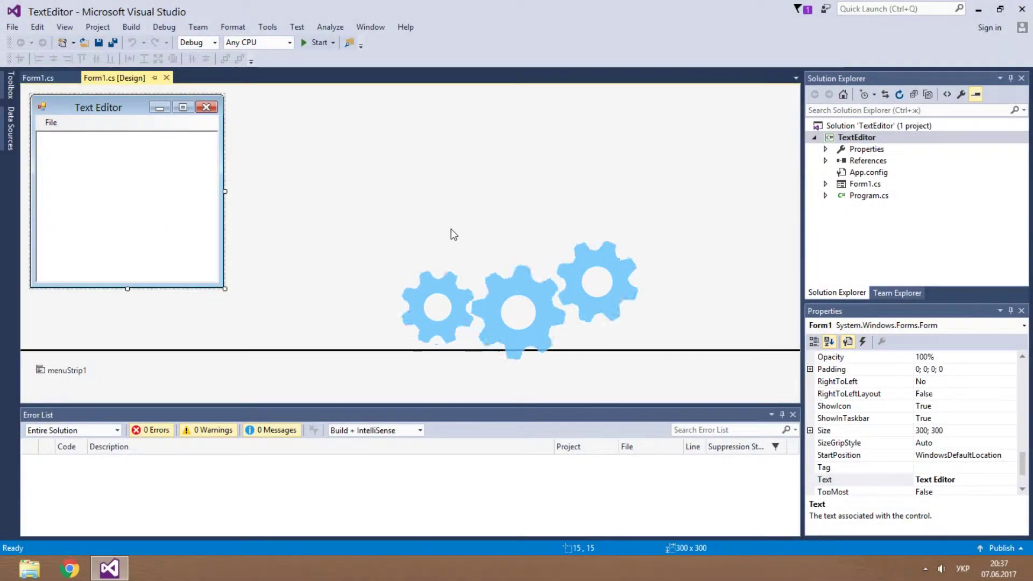
- Add a New item to the form's File menu and move it above Save
{"action": "left_click", "coordinate": [50, 123]}
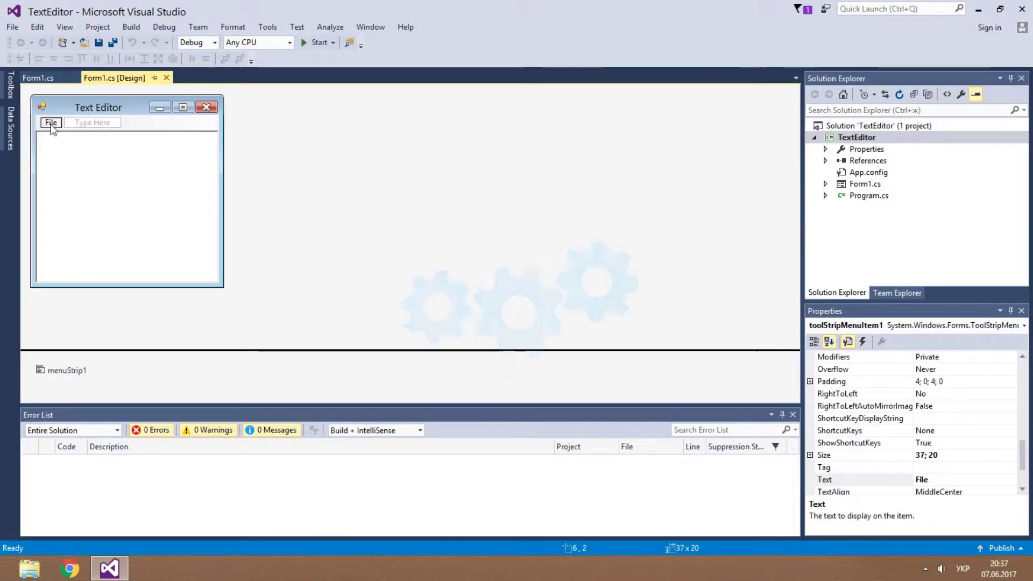
{"action": "left_click", "coordinate": [58, 107]}
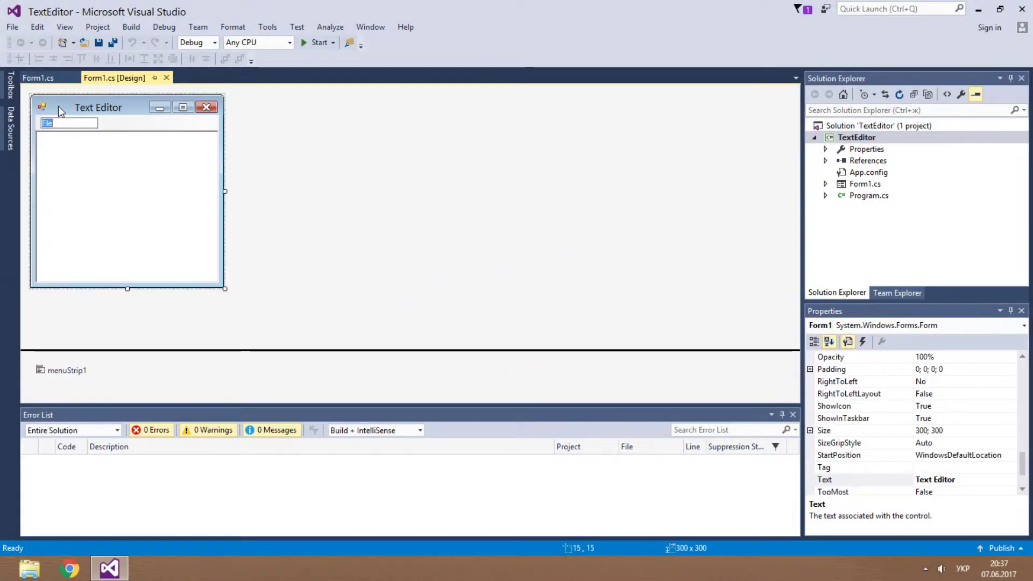
{"action": "left_click", "coordinate": [125, 126]}
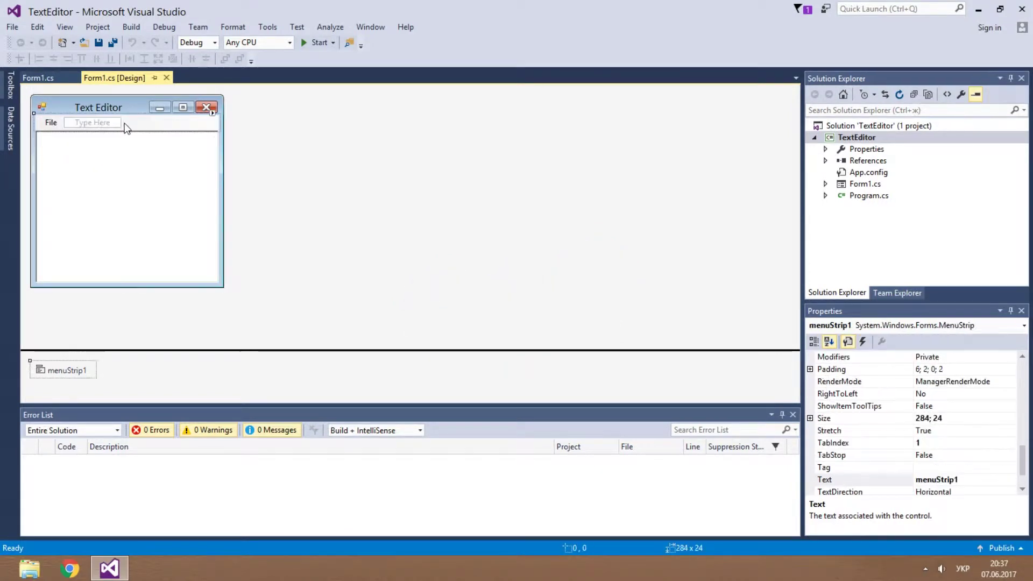
{"action": "left_click", "coordinate": [51, 123]}
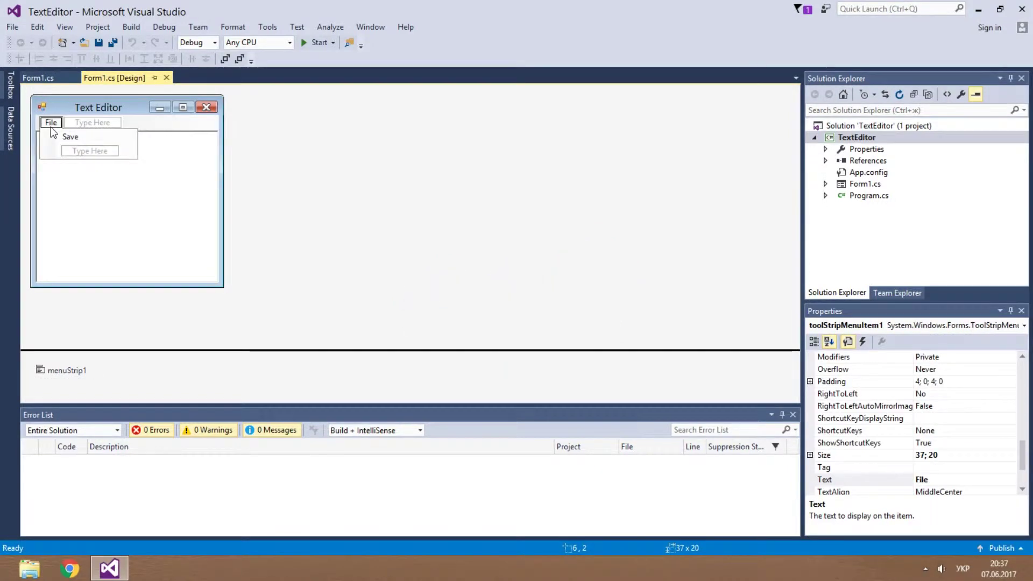
{"action": "left_click", "coordinate": [81, 153]}
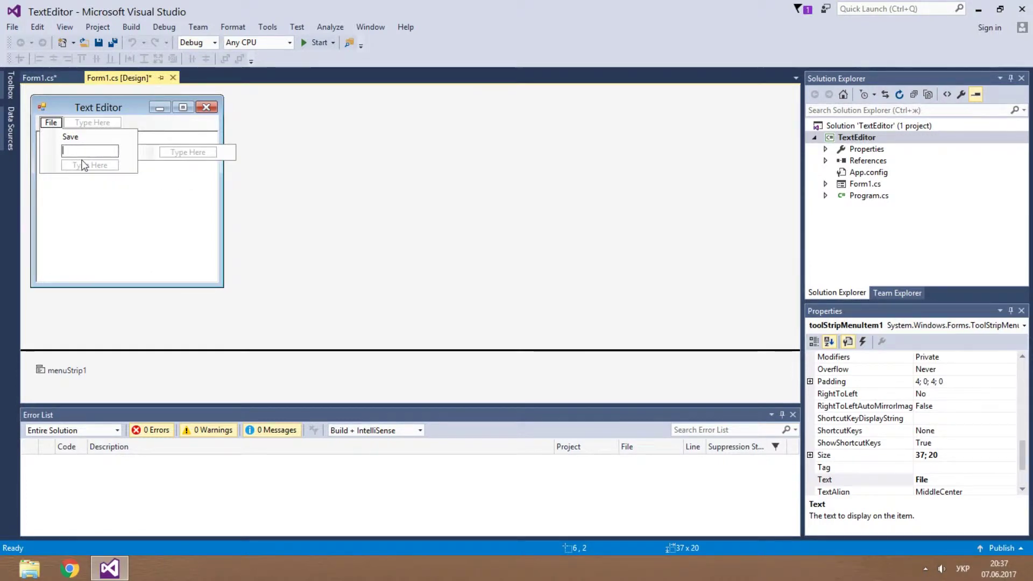
{"action": "key", "text": "alt+shift"}
{"action": "type", "text": "New"}
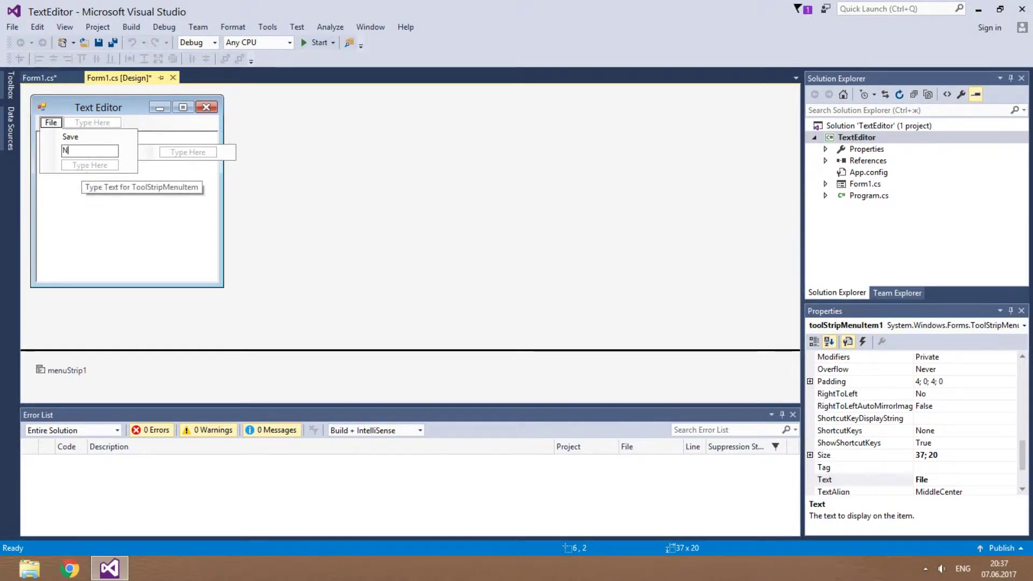
{"action": "key", "text": "Return"}
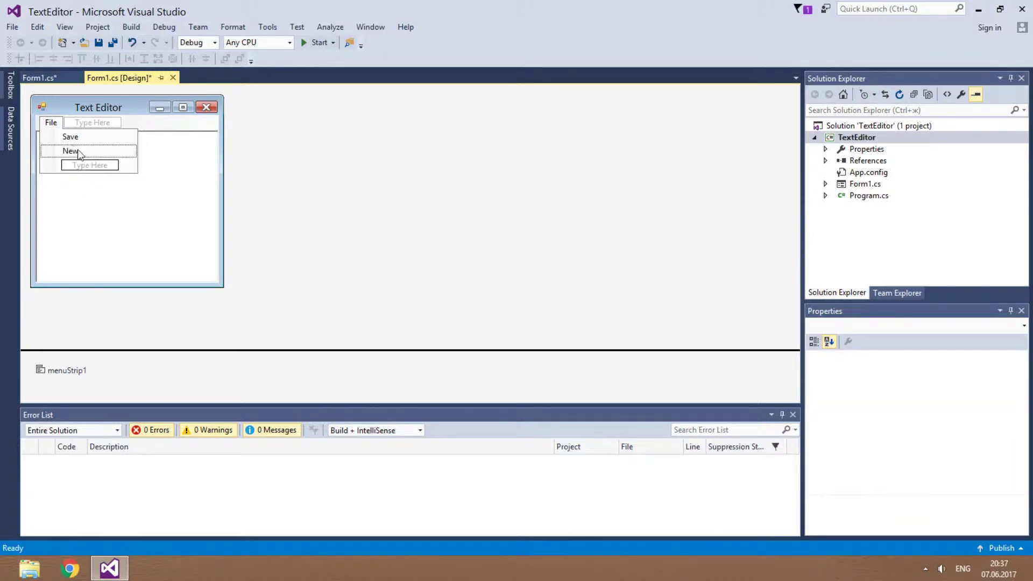
{"action": "left_click", "coordinate": [71, 150]}
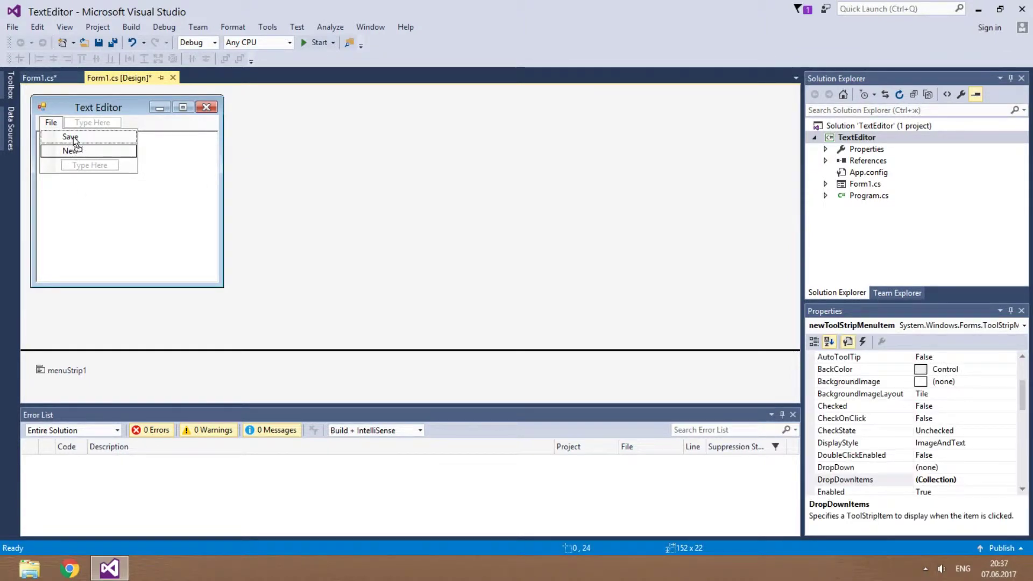
{"action": "left_click_drag", "start_coordinate": [71, 151], "coordinate": [71, 135]}
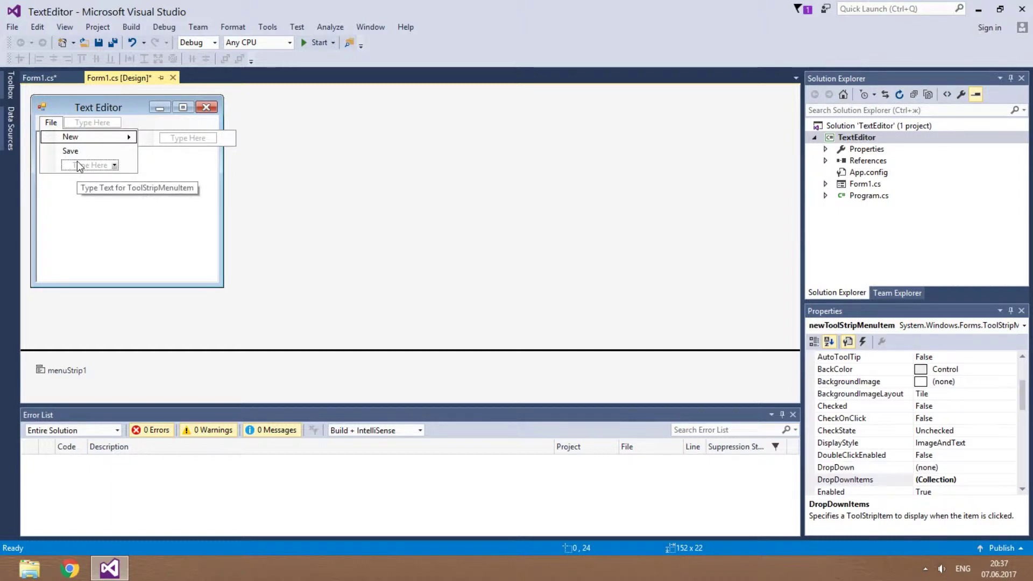
- Add an Open item above Save, then generate the New item's click handler
{"action": "left_click", "coordinate": [77, 162]}
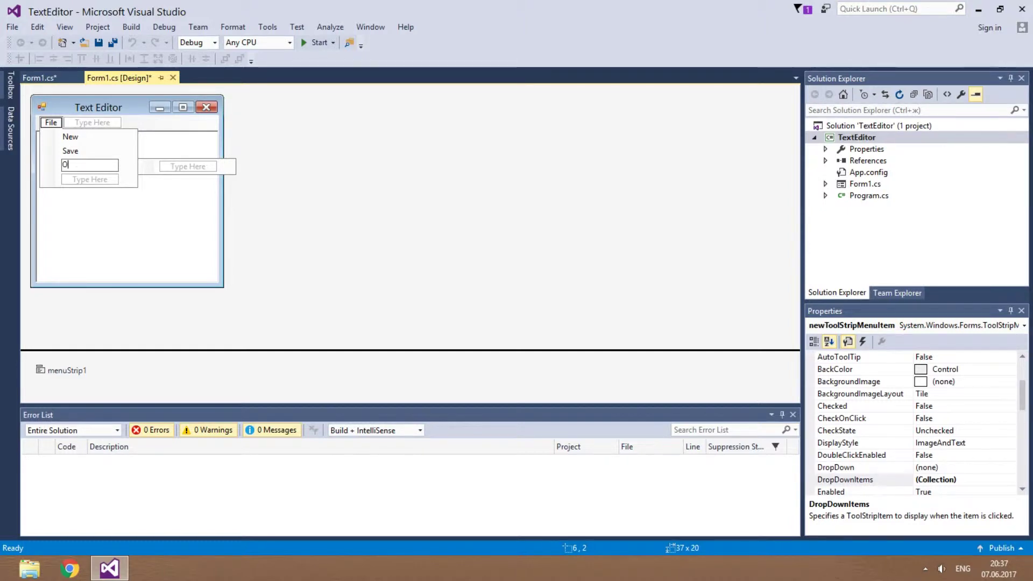
{"action": "type", "text": "Open"}
{"action": "key", "text": "Return"}
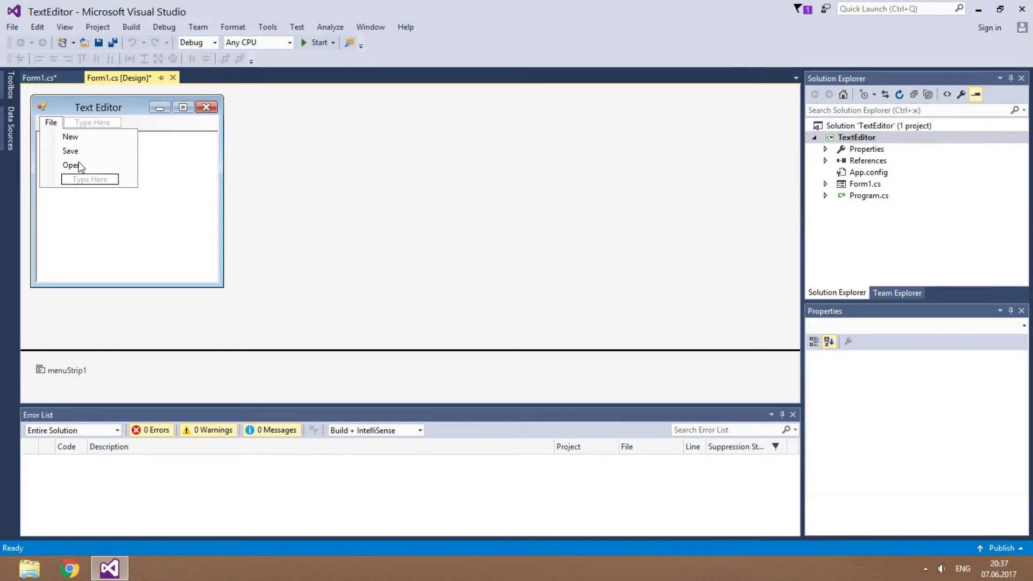
{"action": "left_click", "coordinate": [81, 166]}
{"action": "left_click_drag", "start_coordinate": [81, 168], "coordinate": [86, 154]}
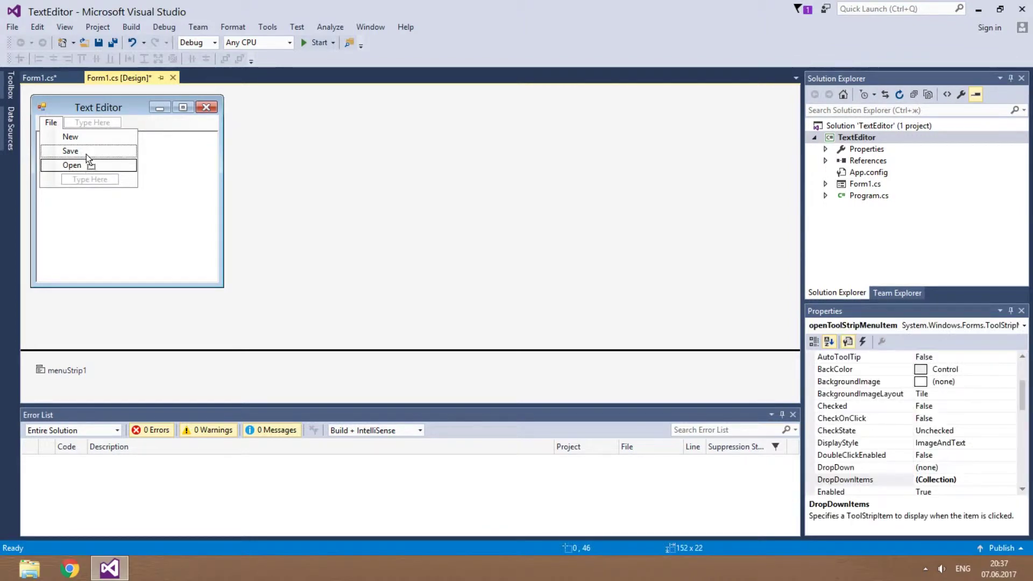
{"action": "left_click", "coordinate": [90, 139]}
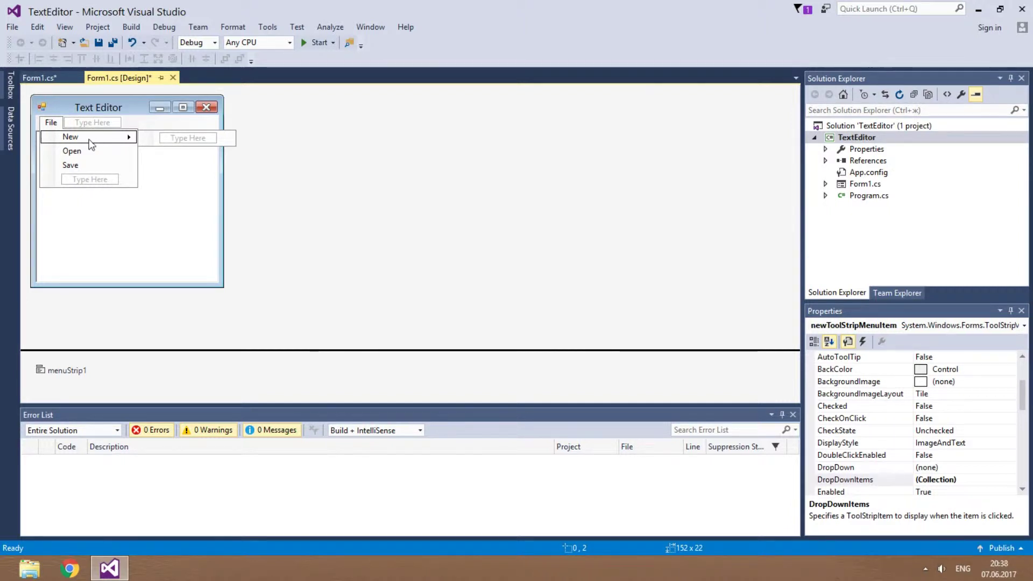
{"action": "double_click", "coordinate": [90, 143]}
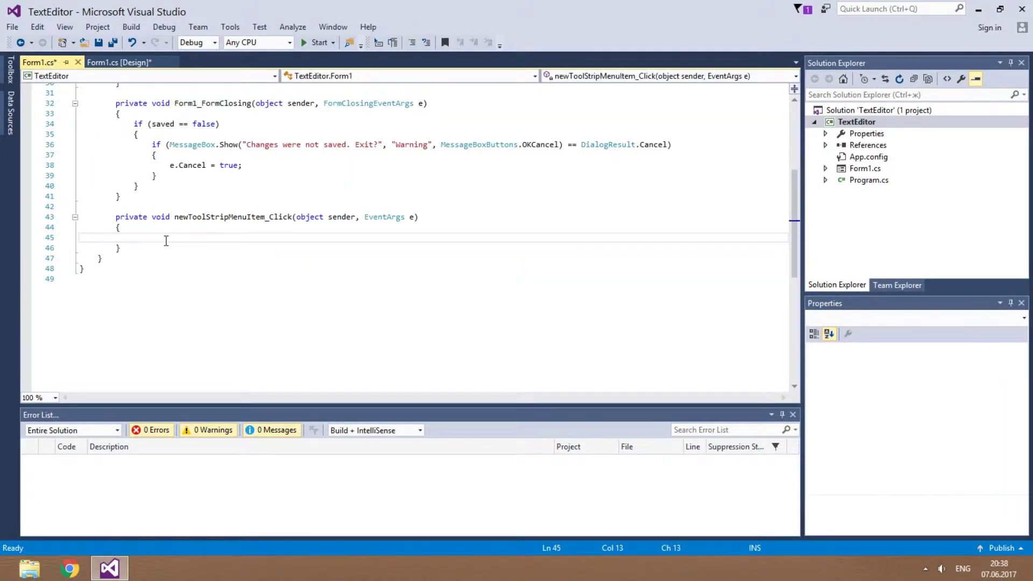
- Insert a blank line above the New click handler for the CurrentFile field
{"action": "left_click", "coordinate": [149, 208]}
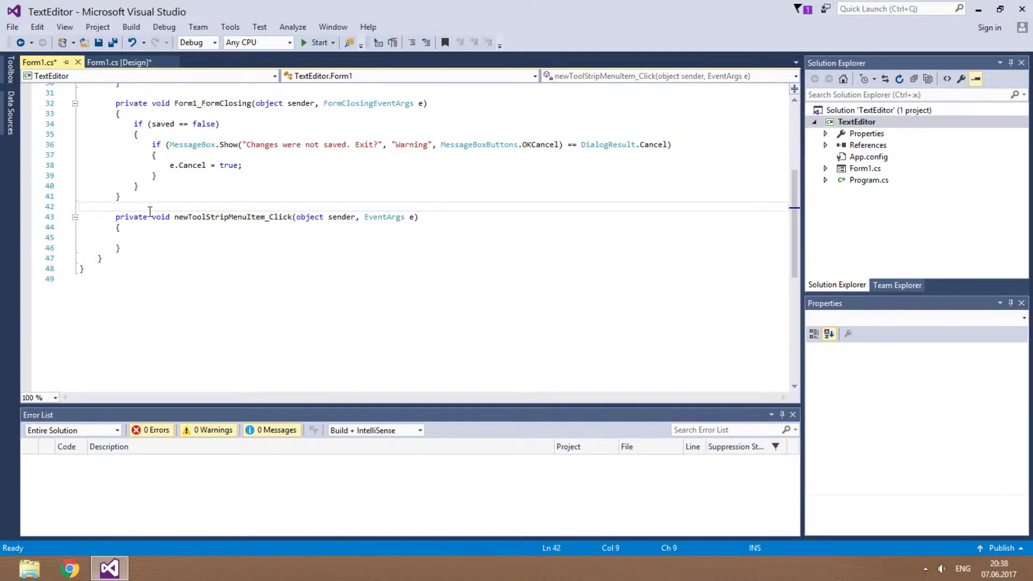
{"action": "scroll", "coordinate": [149, 212], "scroll_direction": "up", "scroll_amount": 3}
{"action": "scroll", "coordinate": [205, 293], "scroll_direction": "down", "scroll_amount": 2}
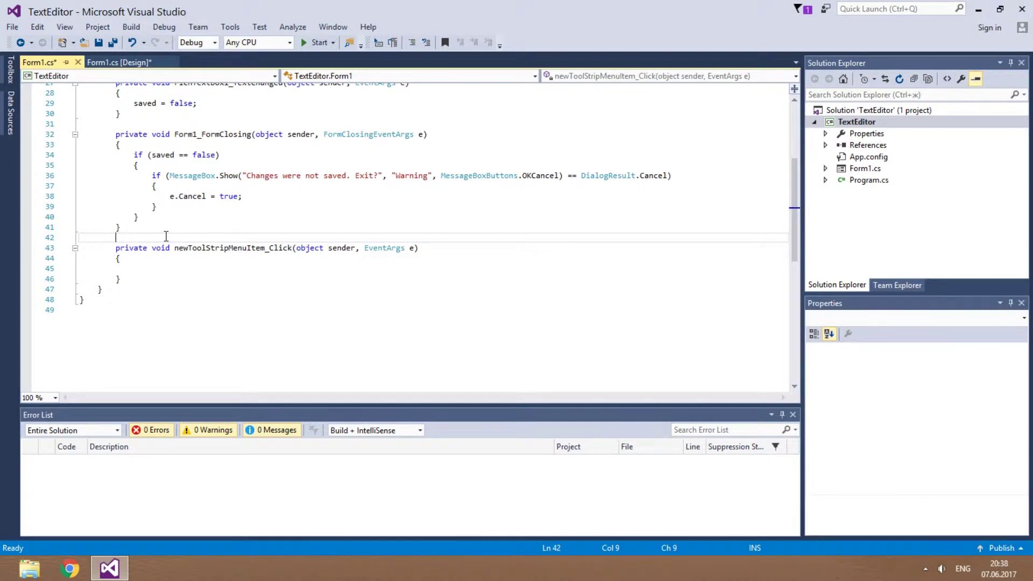
{"action": "key", "text": "Return"}
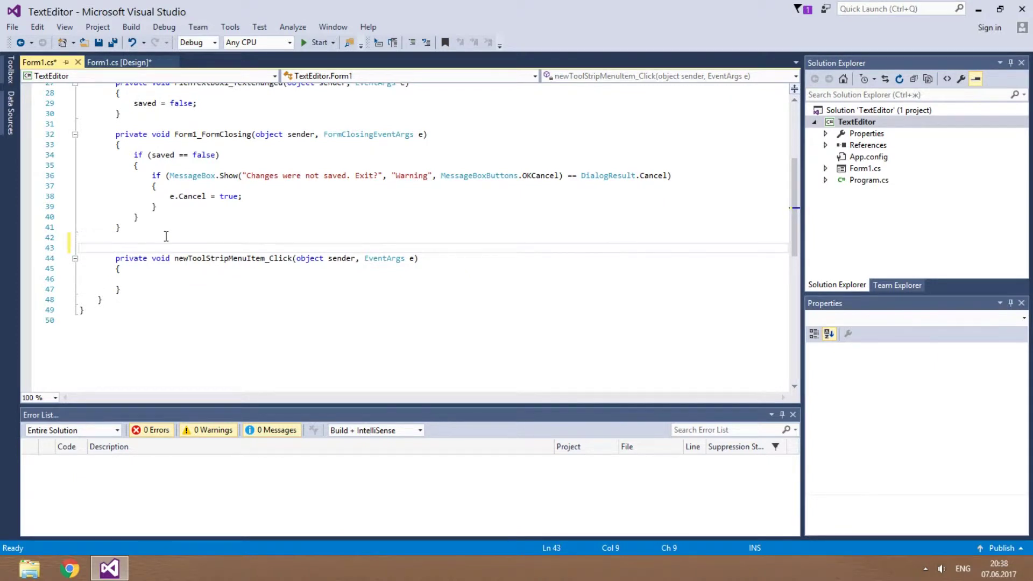
{"action": "type", "text": "stri"}
{"action": "type", "text": "ng C"}
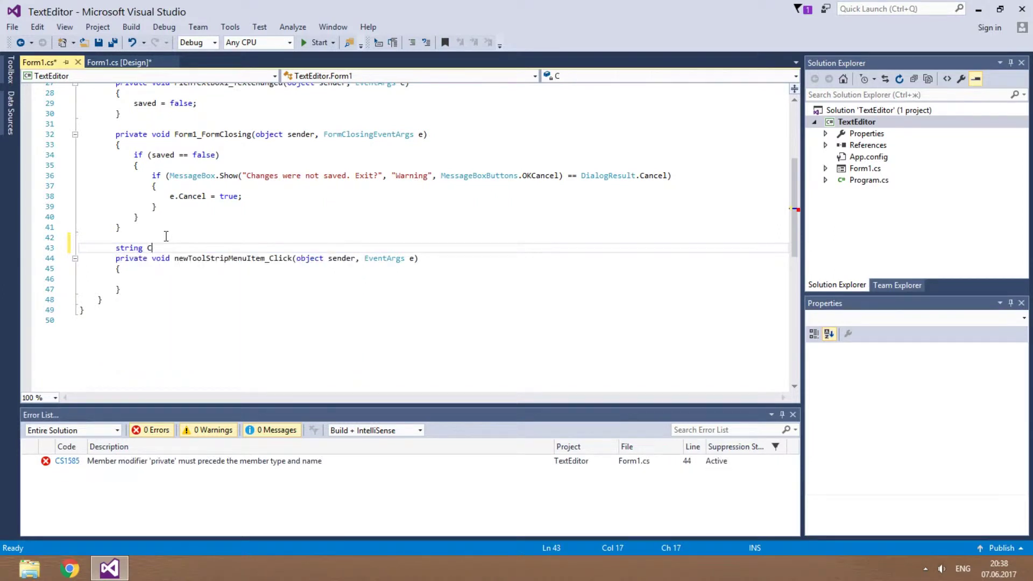
{"action": "type", "text": "urre"}
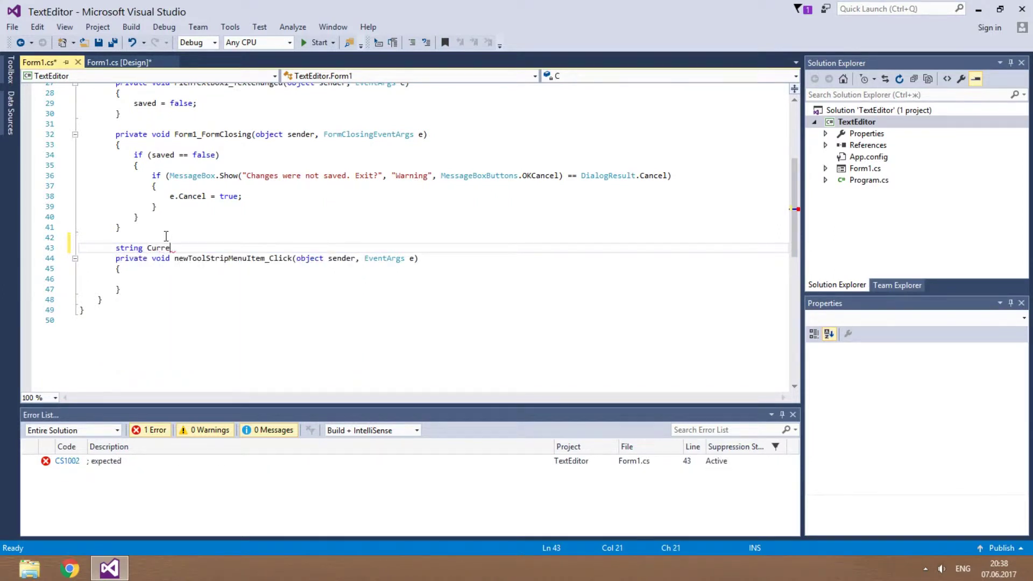
{"action": "type", "text": "ntFile"}
{"action": "type", "text": " = \"\";"}
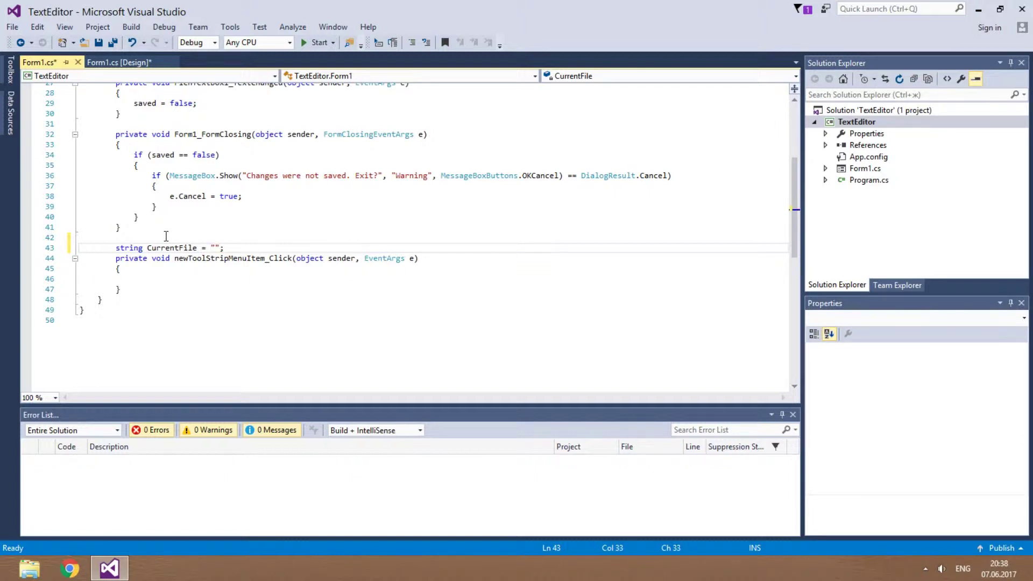
- In the New handler, add an if block checking richTextBox1.Text is non-empty
{"action": "left_click", "coordinate": [165, 277]}
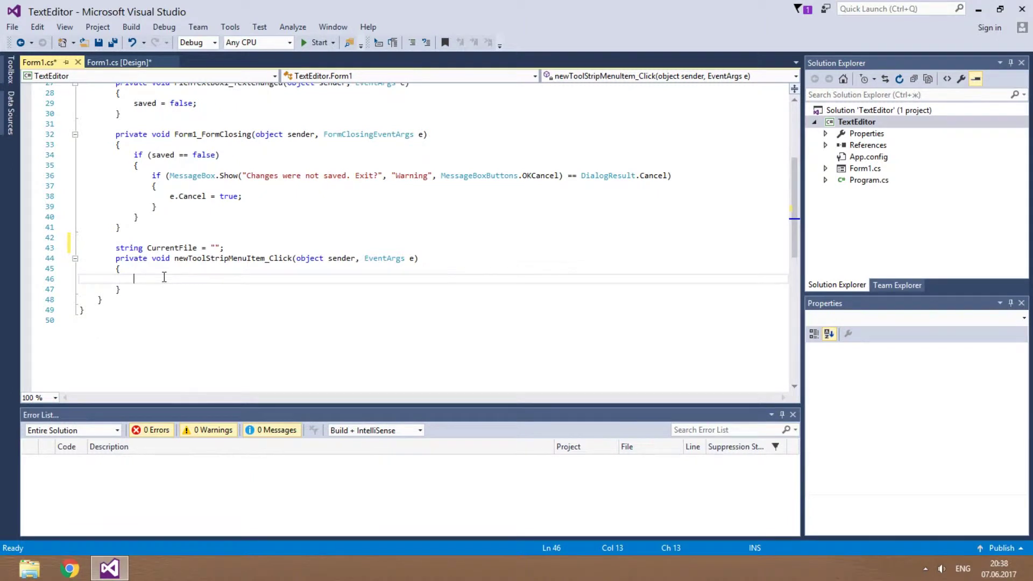
{"action": "type", "text": "if"}
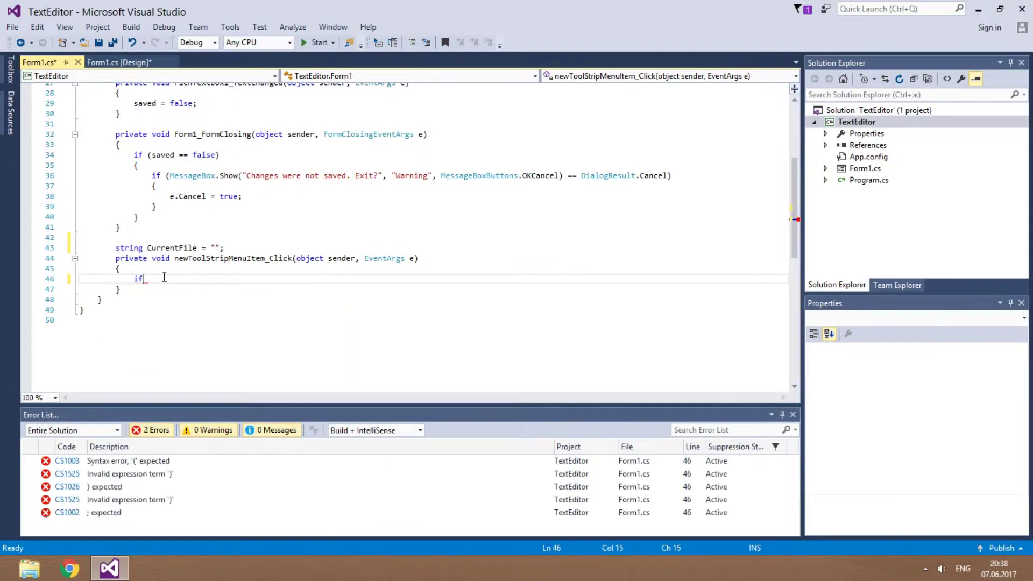
{"action": "type", "text": " (rich"}
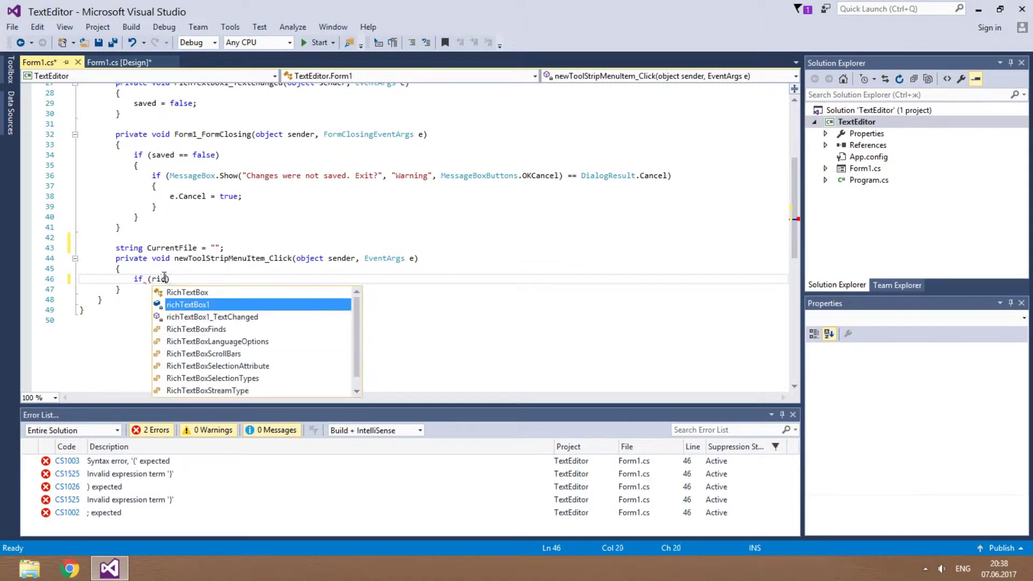
{"action": "key", "text": "Tab"}
{"action": "type", "text": "."}
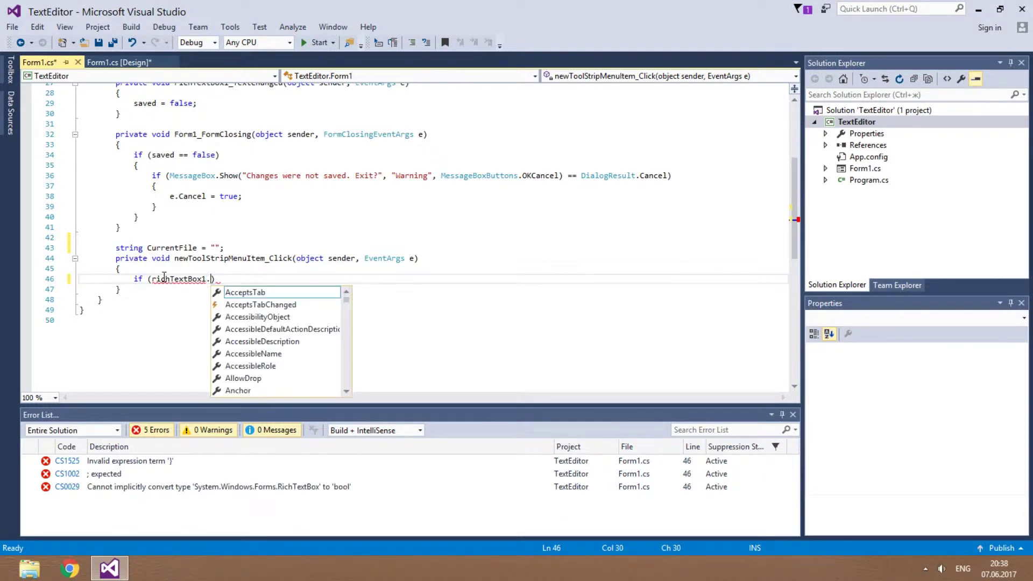
{"action": "type", "text": "te"}
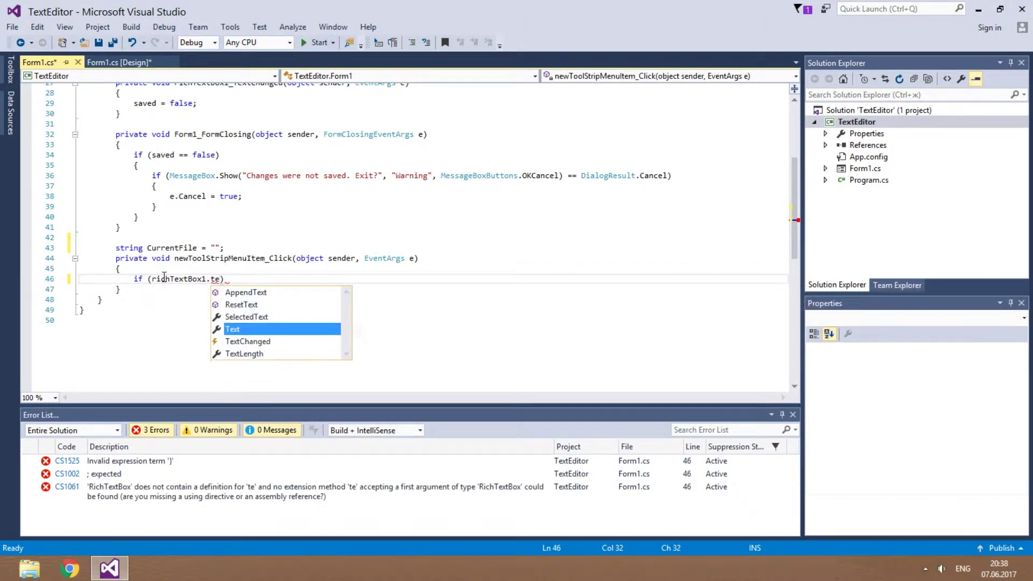
{"action": "key", "text": "Tab"}
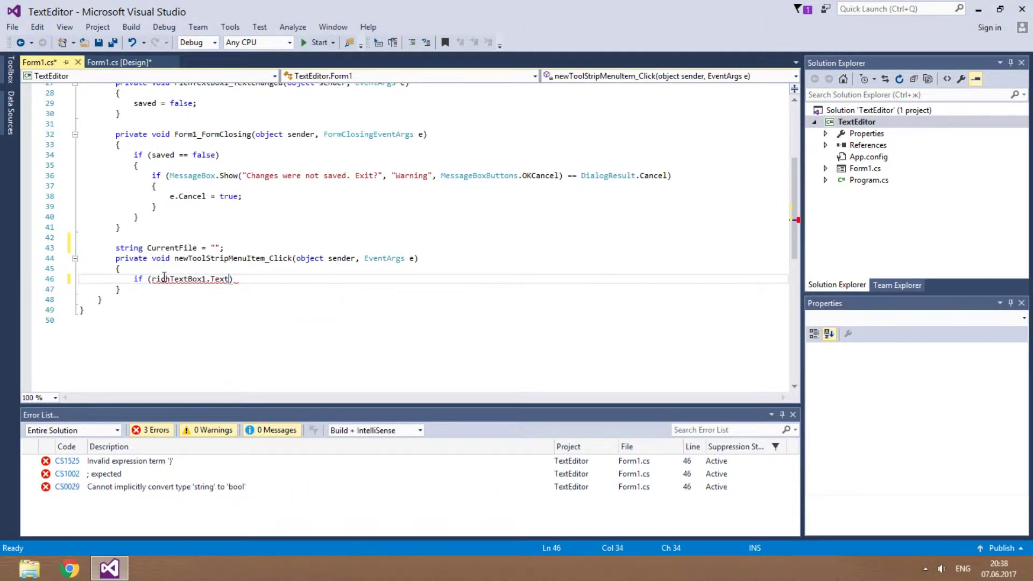
{"action": "type", "text": "!="}
{"action": "type", "text": " \"\""}
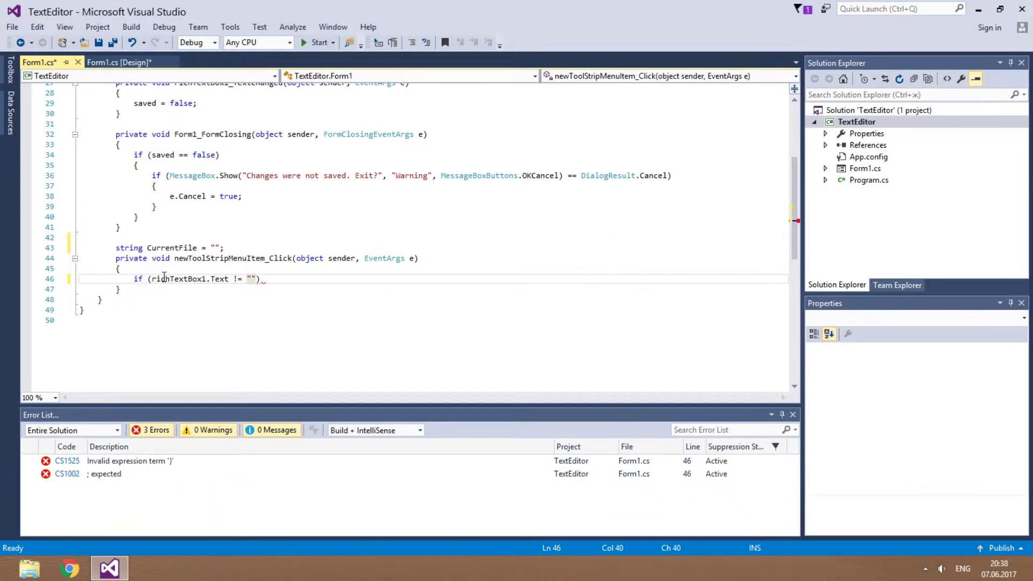
{"action": "key", "text": "Return"}
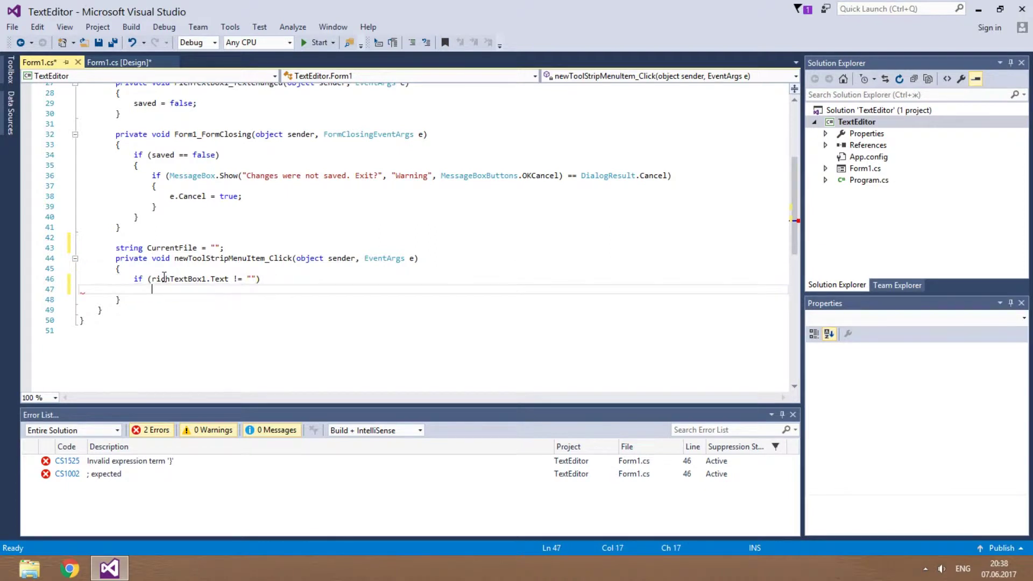
{"action": "type", "text": "{"}
{"action": "key", "text": "Return"}
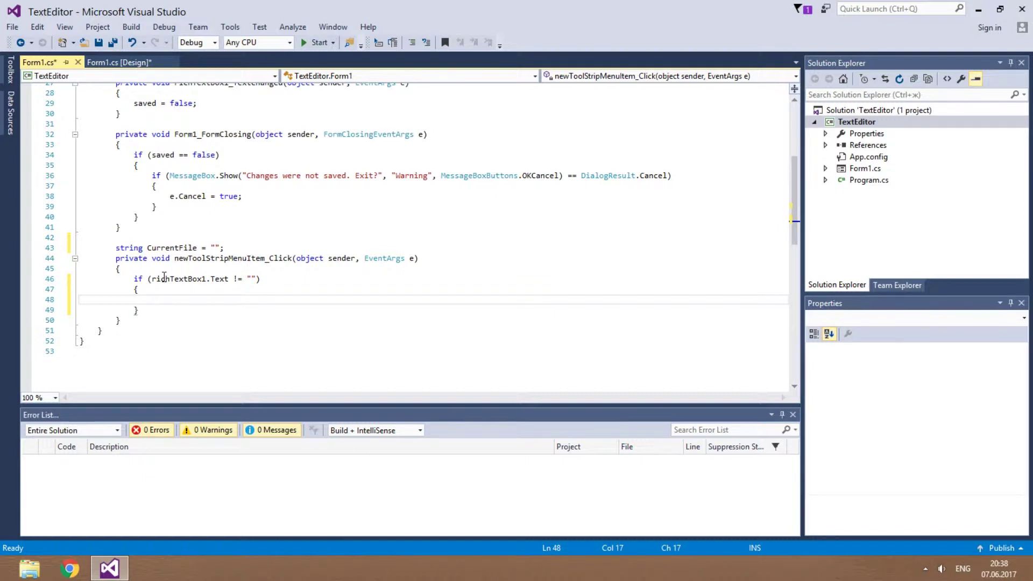
{"action": "type", "text": "t"}
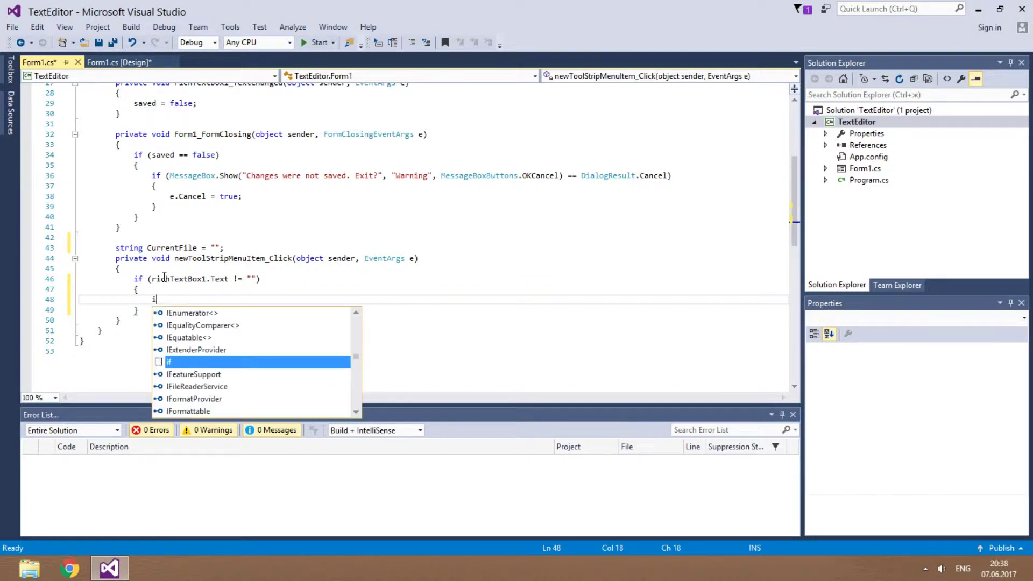
{"action": "type", "text": "e"}
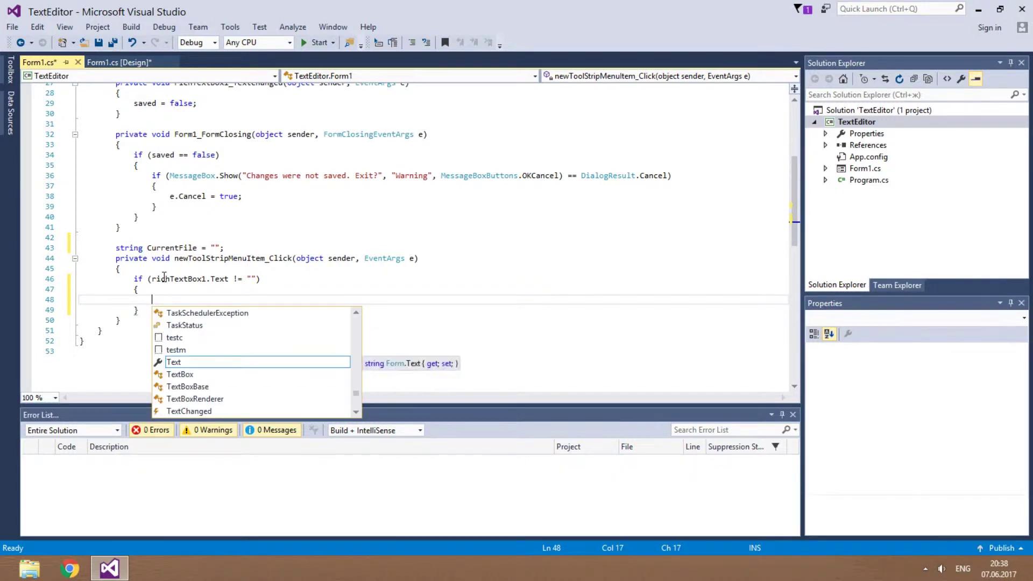
{"action": "type", "text": "if((("}
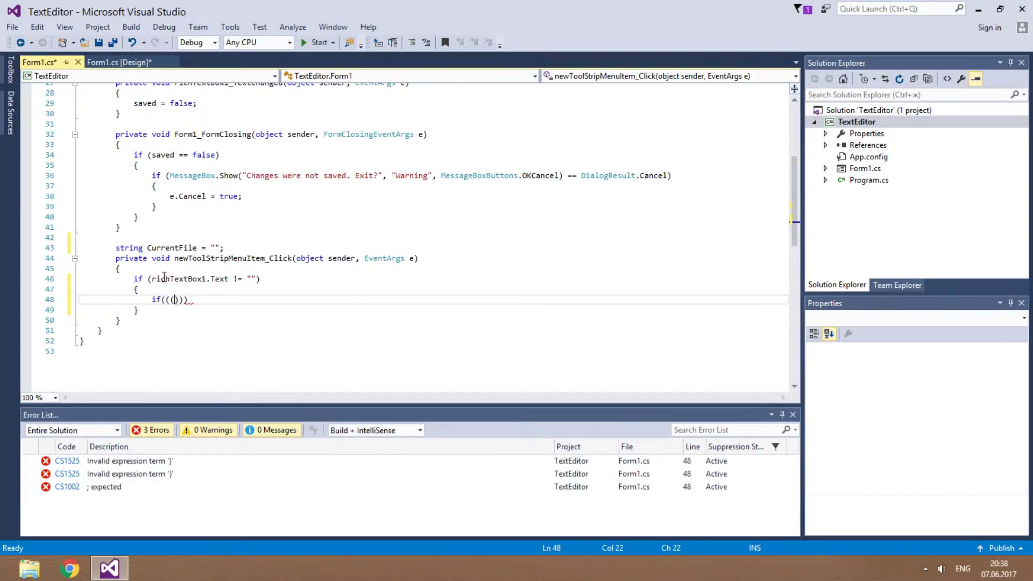
{"action": "type", "text": "DIa"}
- Nest an if for DialogResult.OK from MessageBox.Show("The content will be lost.", "Continue?", OKCancel)
{"action": "key", "text": "Tab"}
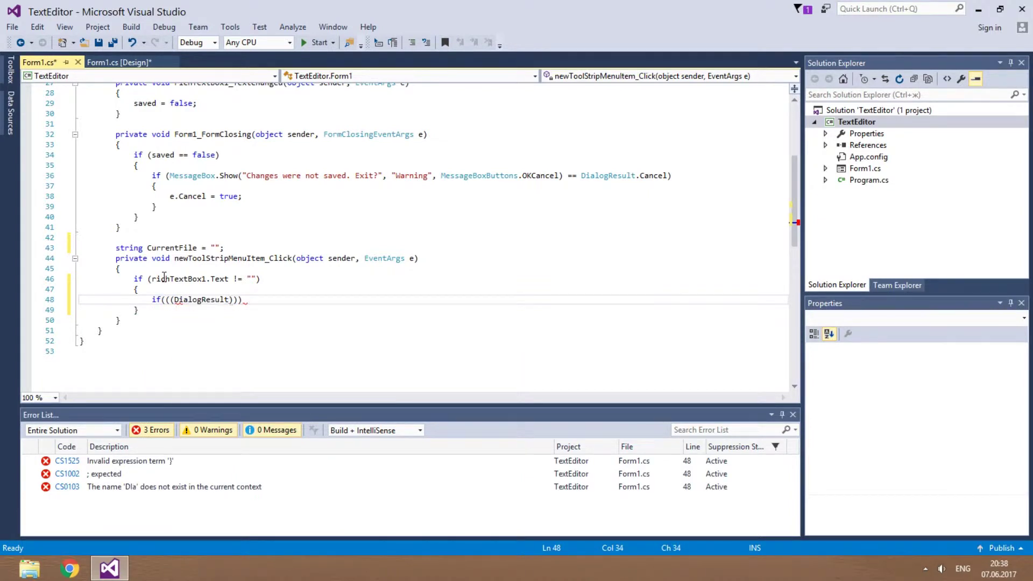
{"action": "type", "text": "."}
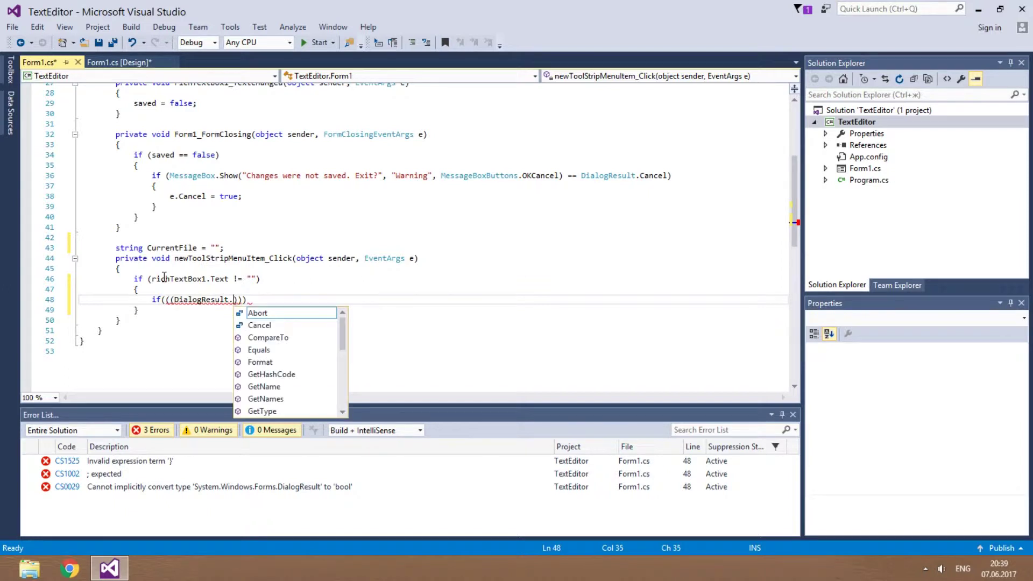
{"action": "type", "text": "OK"}
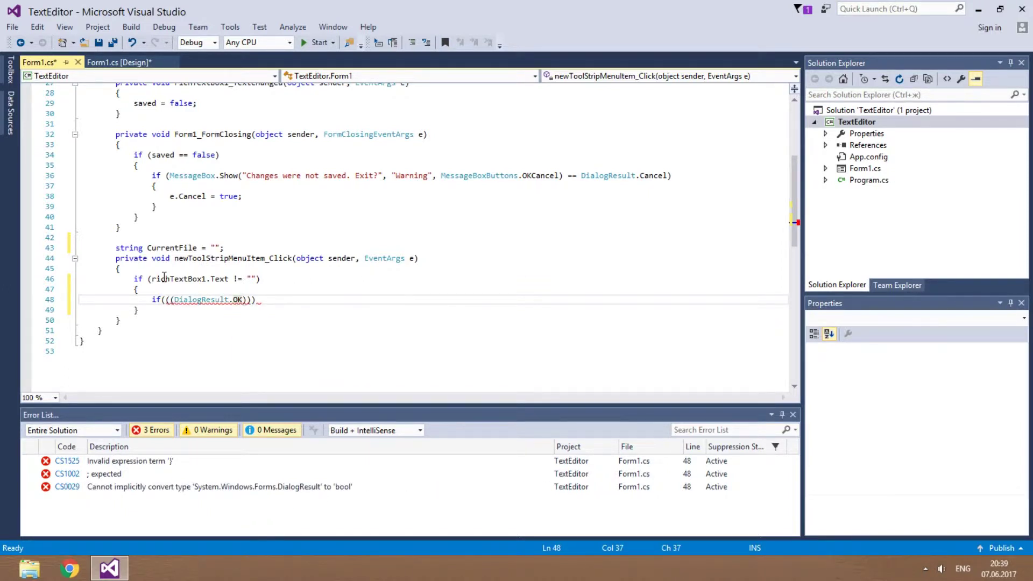
{"action": "type", "text": "=="}
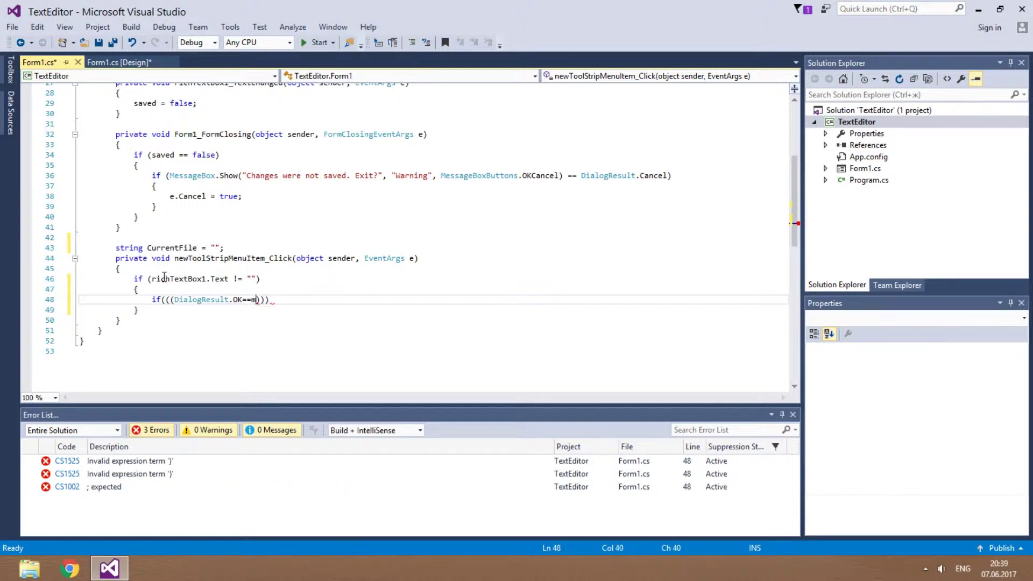
{"action": "type", "text": "mess"}
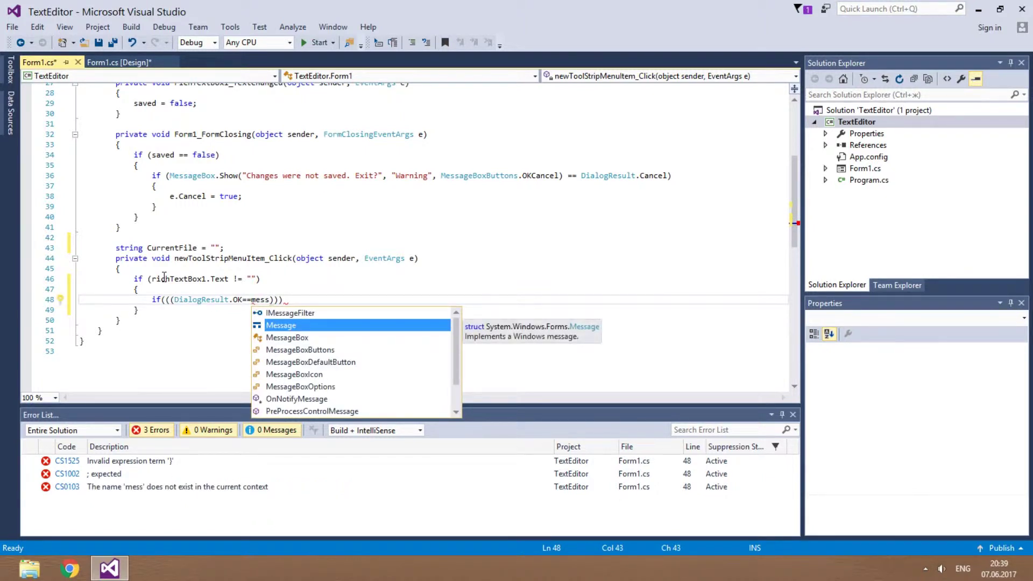
{"action": "key", "text": "Tab"}
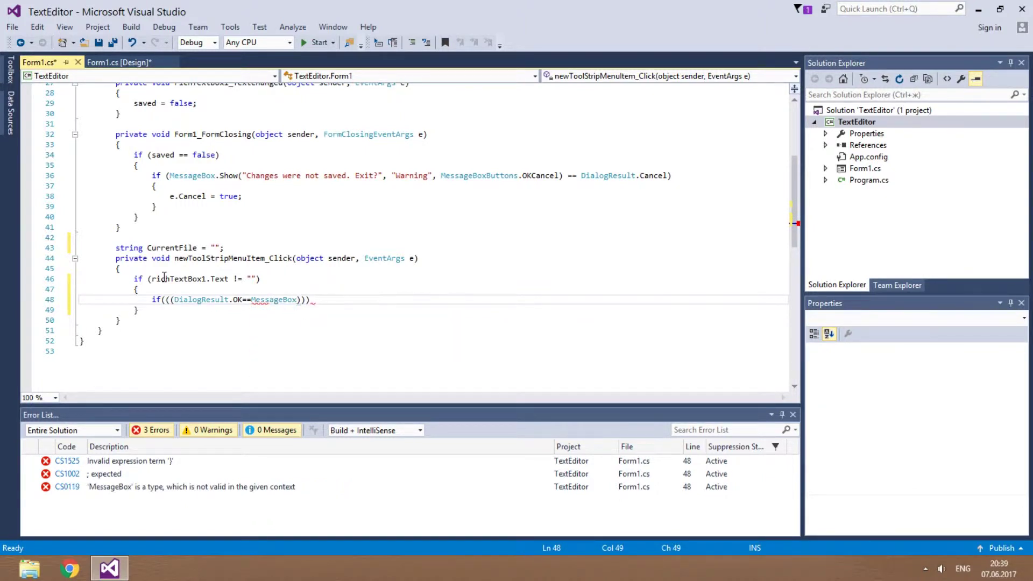
{"action": "type", "text": ".s"}
{"action": "key", "text": "Tab"}
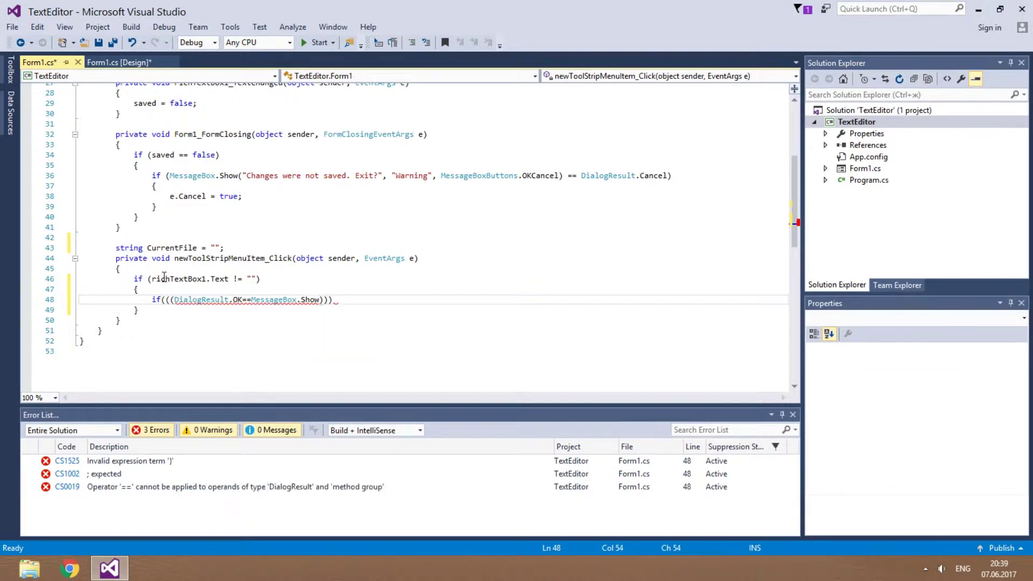
{"action": "type", "text": "(\""}
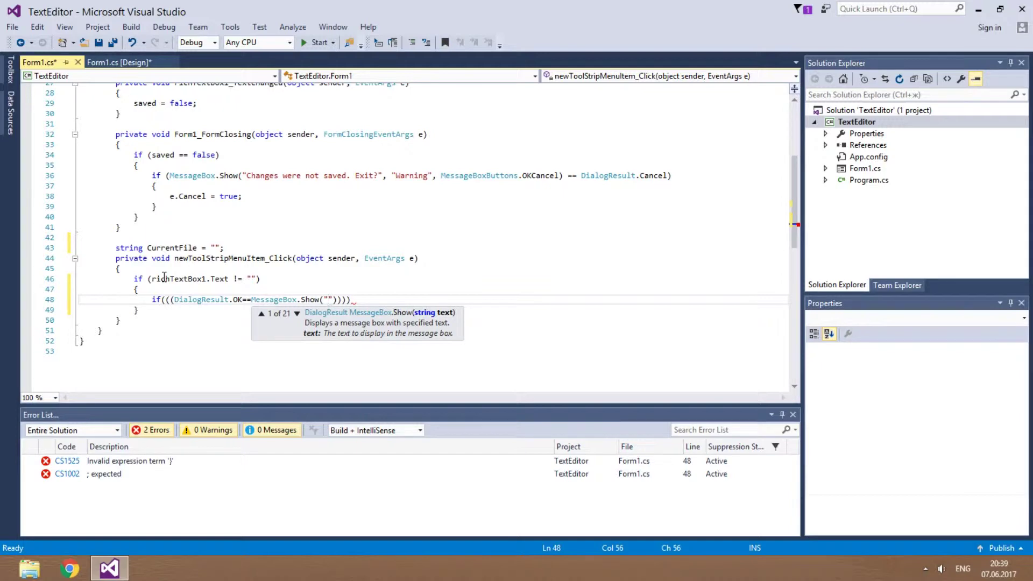
{"action": "type", "text": "The con"}
{"action": "type", "text": "tent w"}
{"action": "type", "text": "ill be lost"}
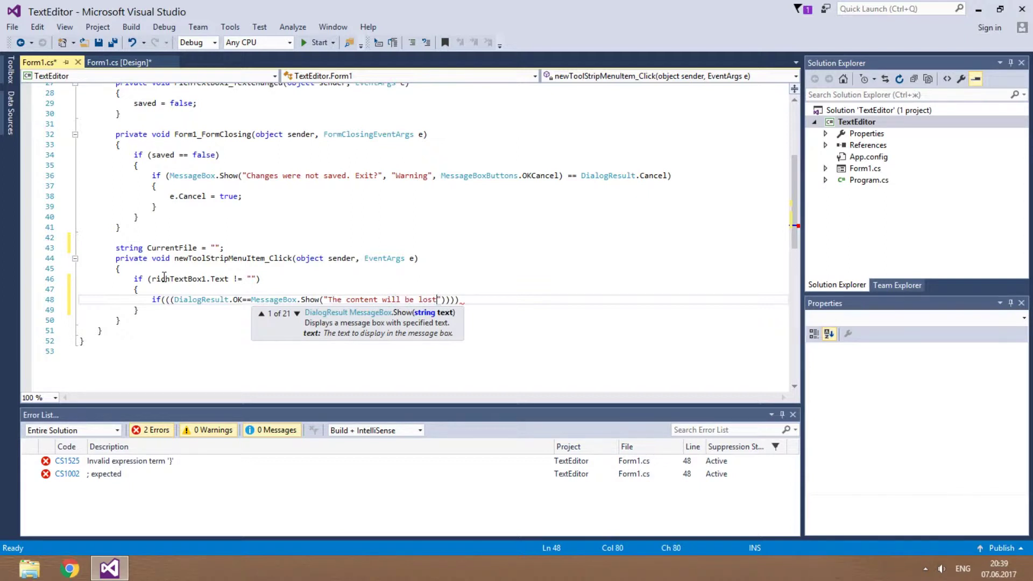
{"action": "type", "text": "."}
{"action": "key", "text": "Right"}
{"action": "type", "text": ", "}
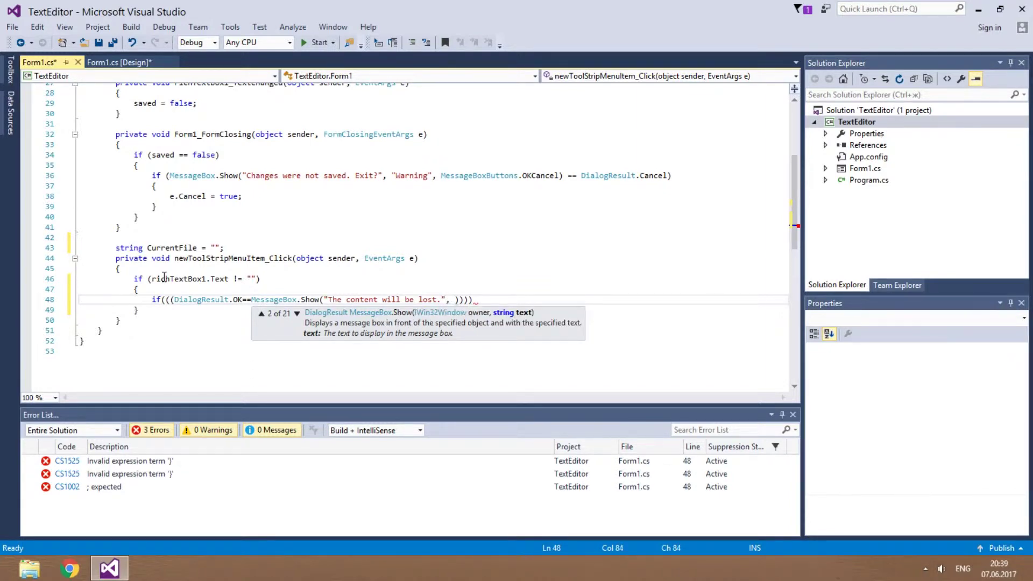
{"action": "type", "text": "\""}
{"action": "type", "text": "Conte"}
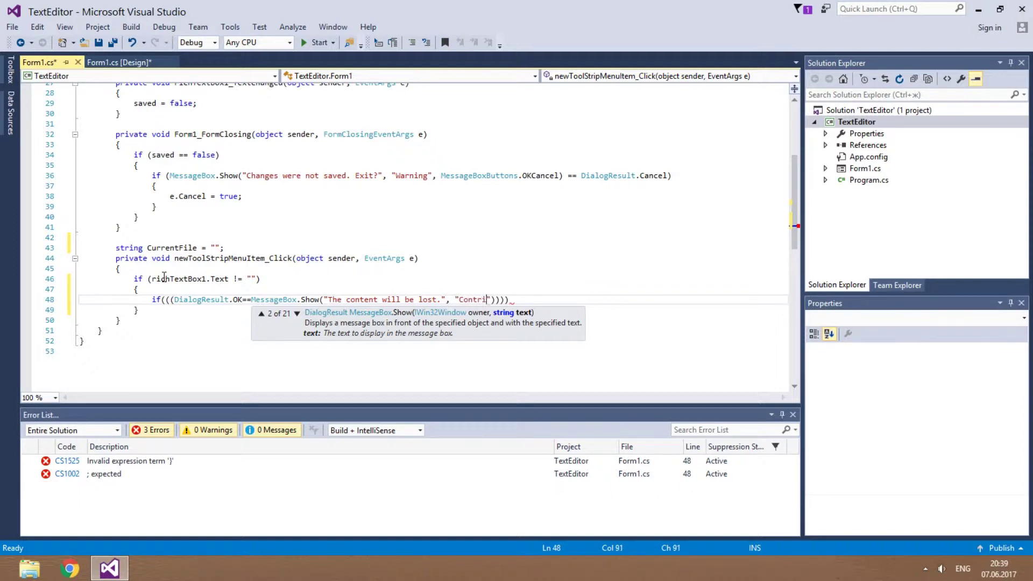
{"action": "key", "text": "BackSpace"}
{"action": "type", "text": "inue?\""}
{"action": "type", "text": ", mes"}
{"action": "key", "text": "Tab"}
{"action": "type", "text": "."}
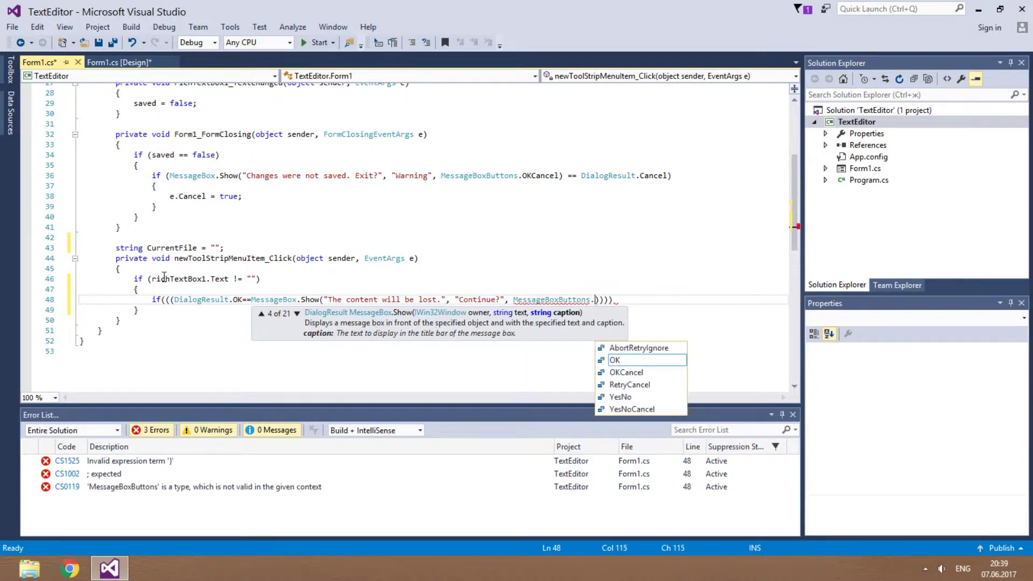
{"action": "type", "text": "ok"}
{"action": "key", "text": "Down"}
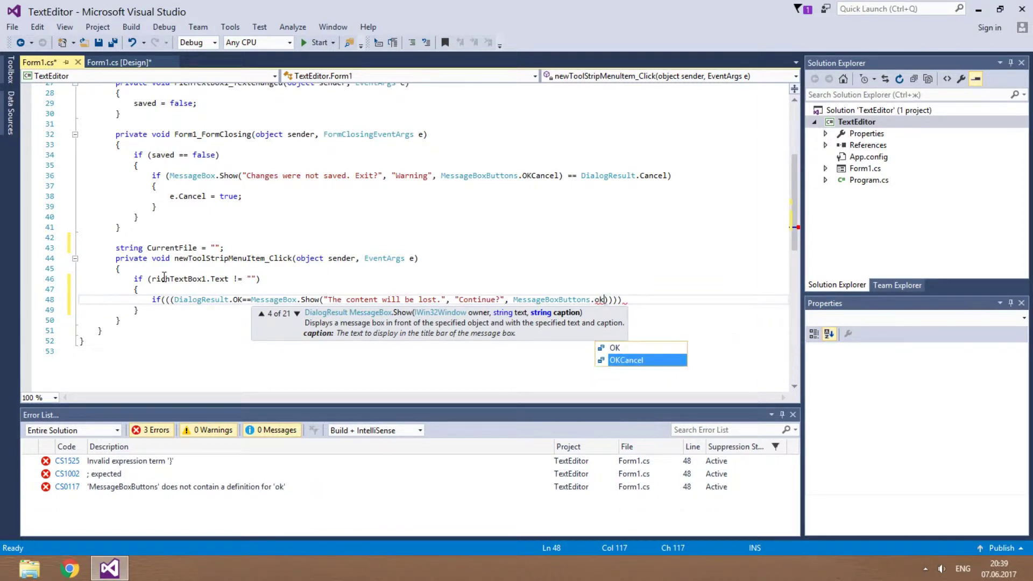
{"action": "key", "text": "Tab"}
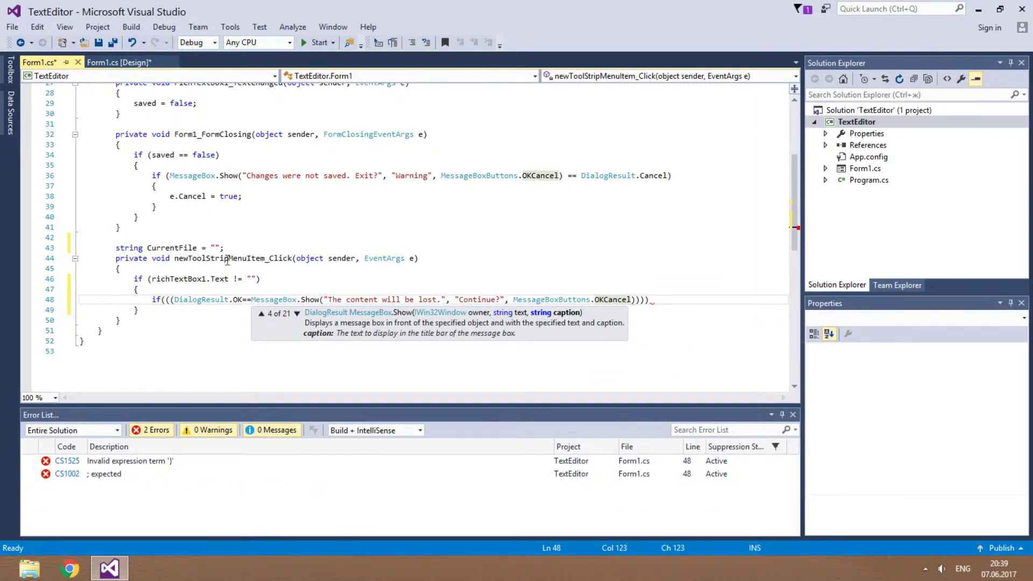
{"action": "left_click", "coordinate": [677, 300]}
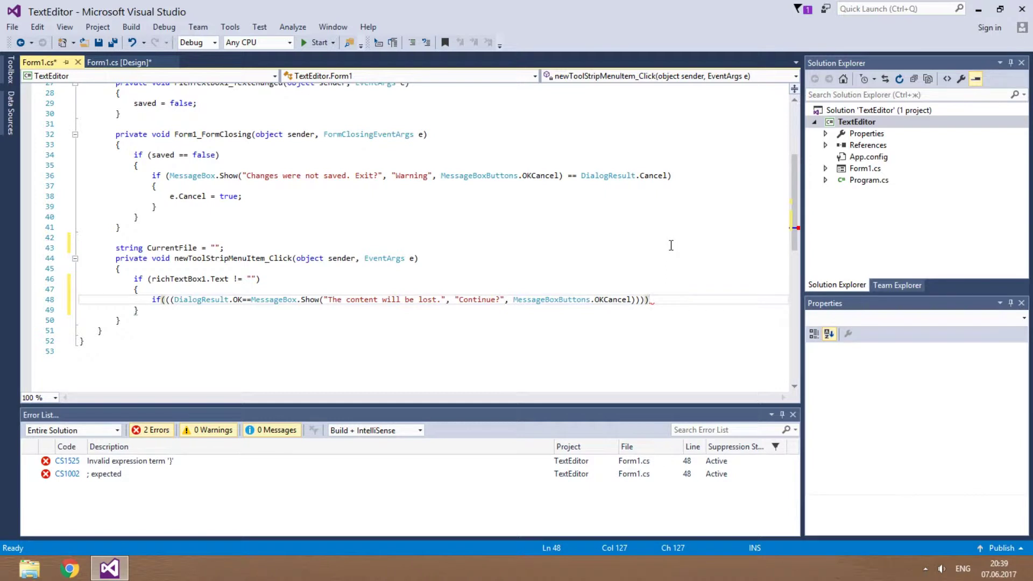
{"action": "key", "text": "Return"}
{"action": "type", "text": "{"}
- Clear richTextBox1.Text inside the confirmation block
{"action": "key", "text": "Return"}
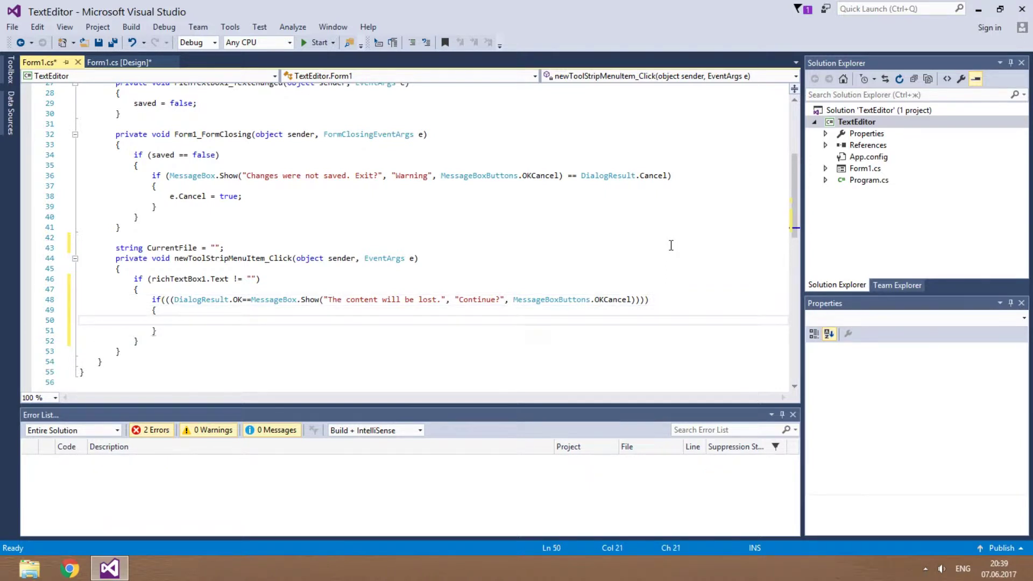
{"action": "type", "text": "ri"}
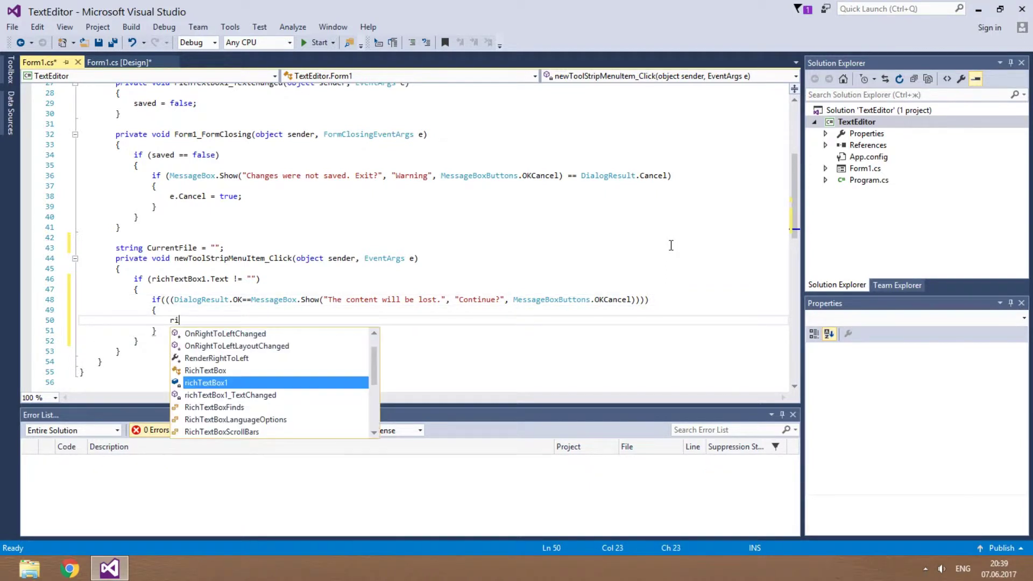
{"action": "key", "text": "Tab"}
{"action": "type", "text": ".te"}
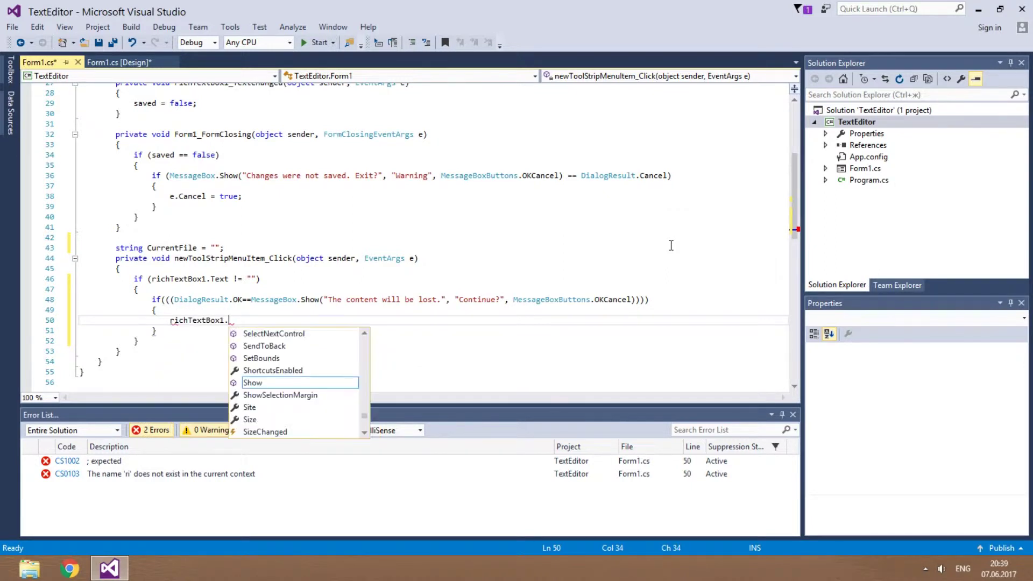
{"action": "key", "text": "Tab"}
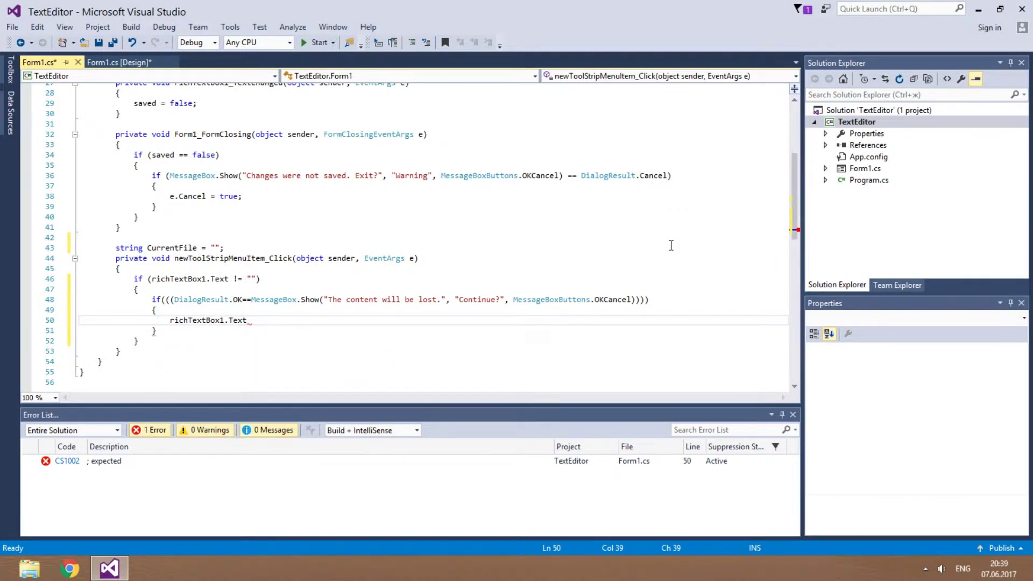
{"action": "type", "text": "= \"\";"}
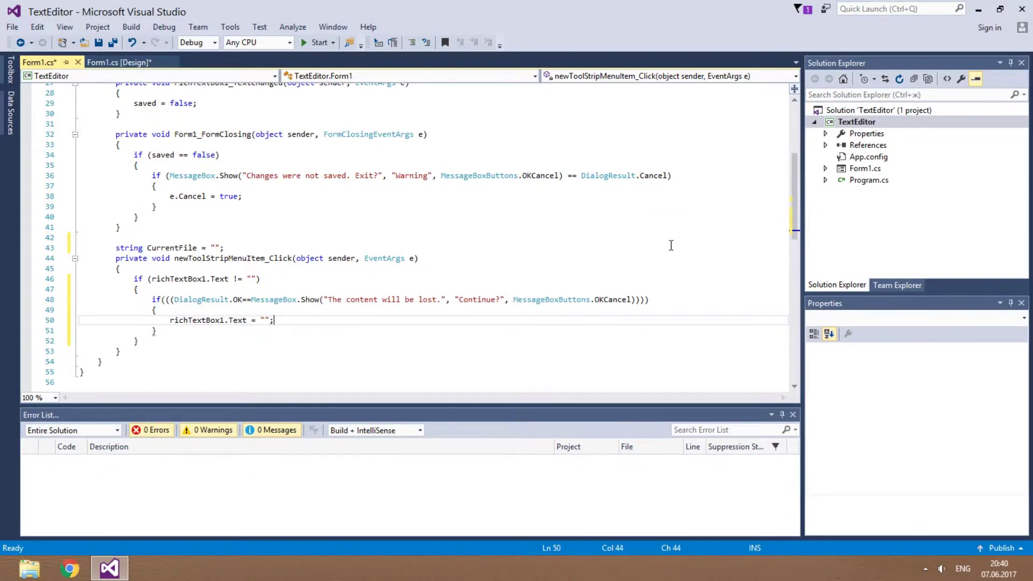
- Set CurrentFile to "" on the next line and run the TextEditor app
{"action": "key", "text": "Return"}
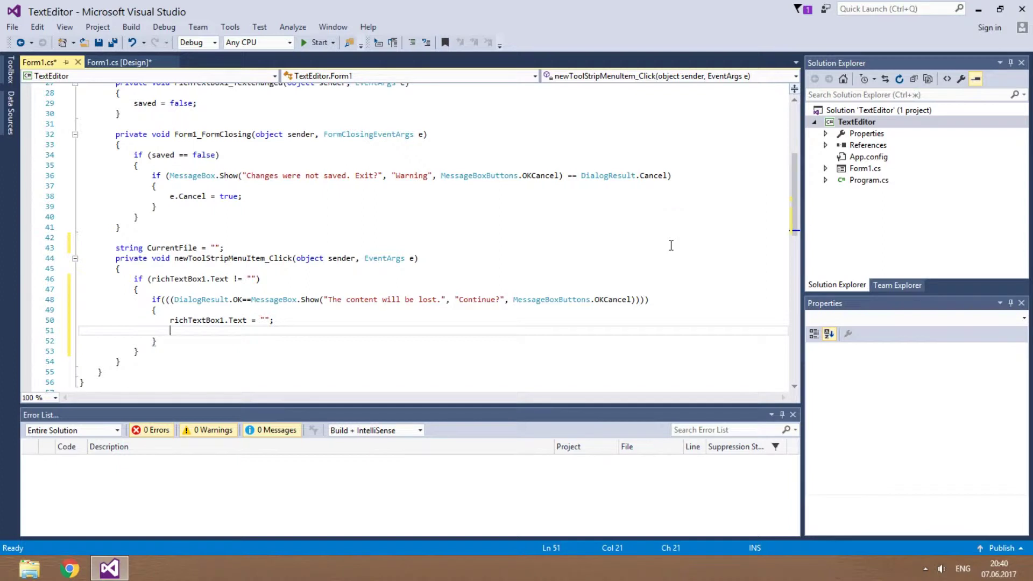
{"action": "type", "text": "cu"}
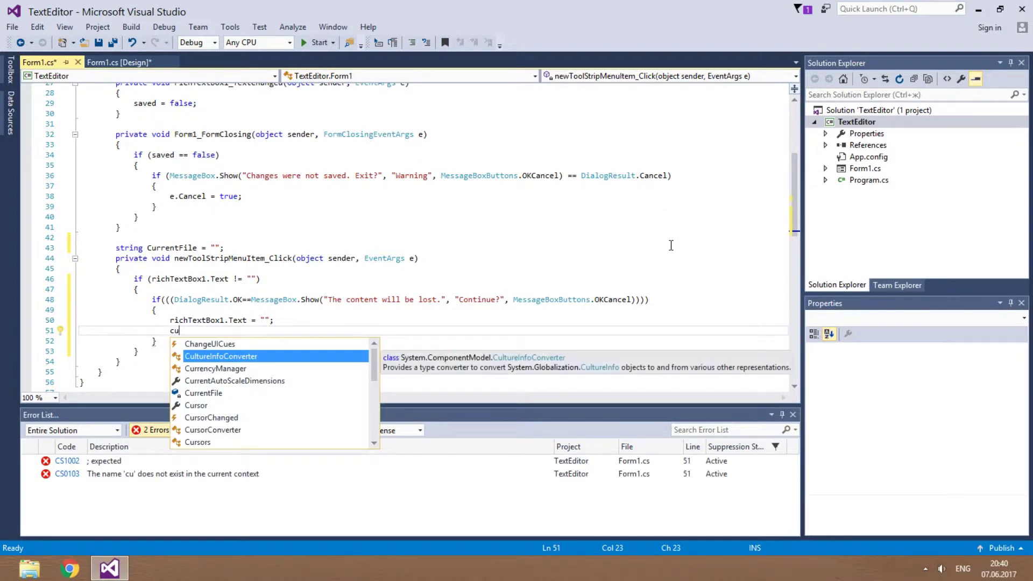
{"action": "key", "text": "Down"}
{"action": "key", "text": "Down"}
{"action": "key", "text": "Down"}
{"action": "key", "text": "Tab"}
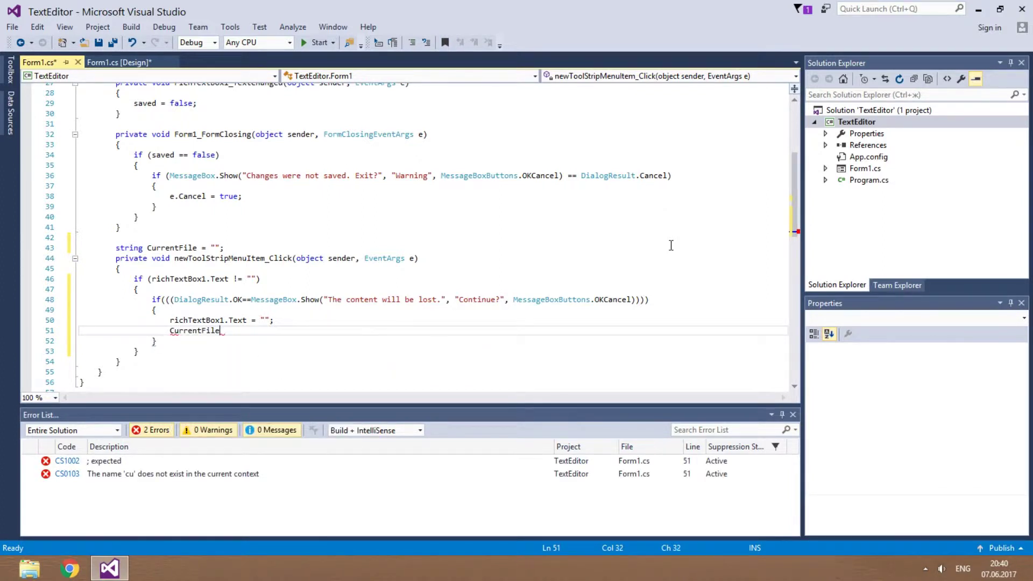
{"action": "type", "text": " = "}
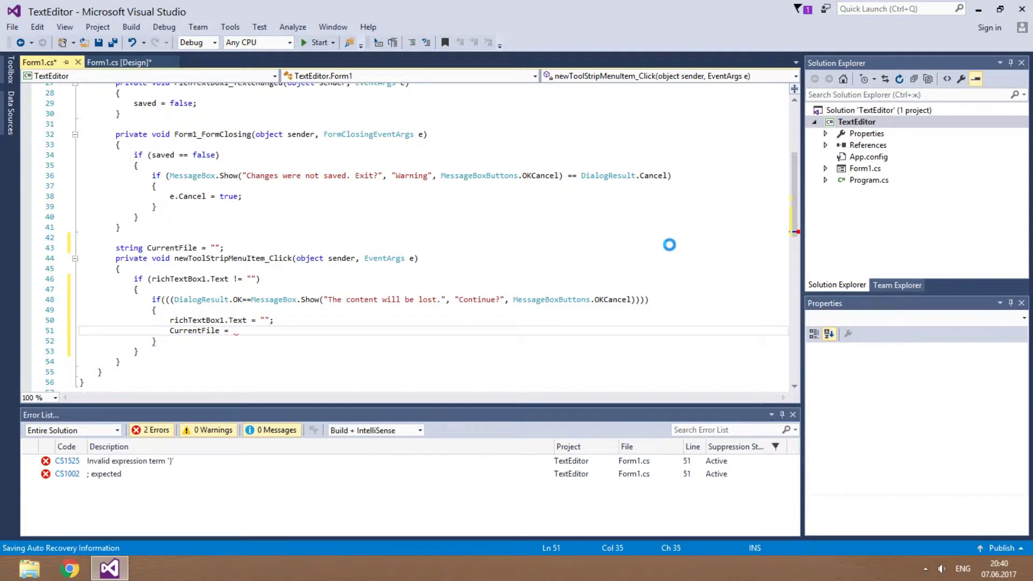
{"action": "type", "text": "\"\";"}
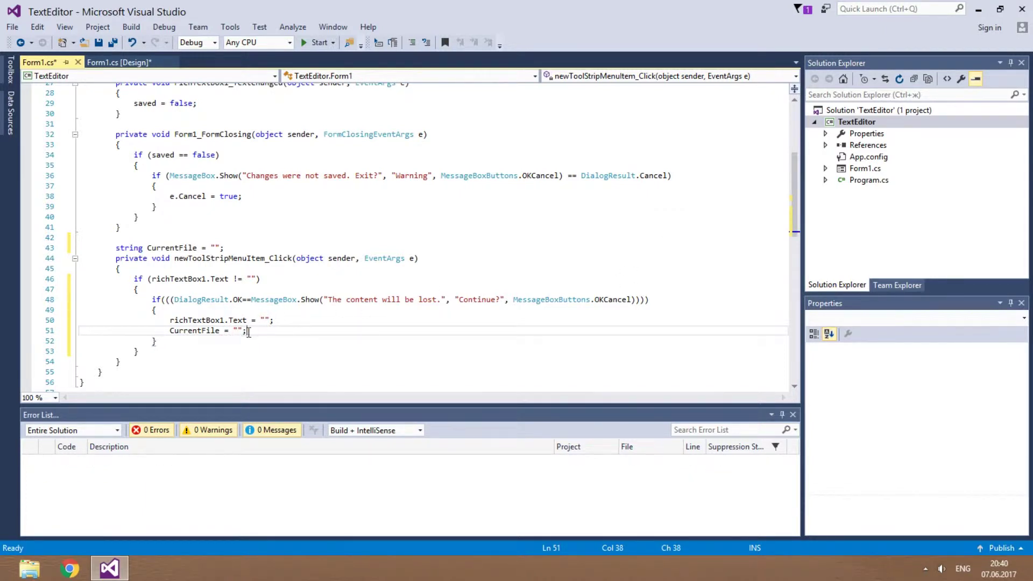
{"action": "scroll", "coordinate": [258, 323], "scroll_direction": "down", "scroll_amount": 2}
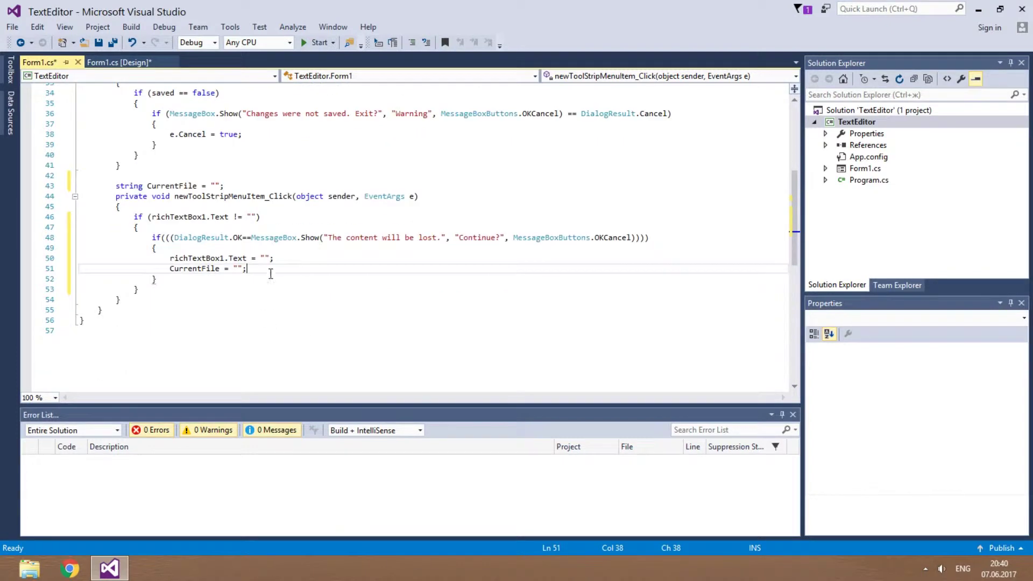
{"action": "left_click", "coordinate": [313, 42]}
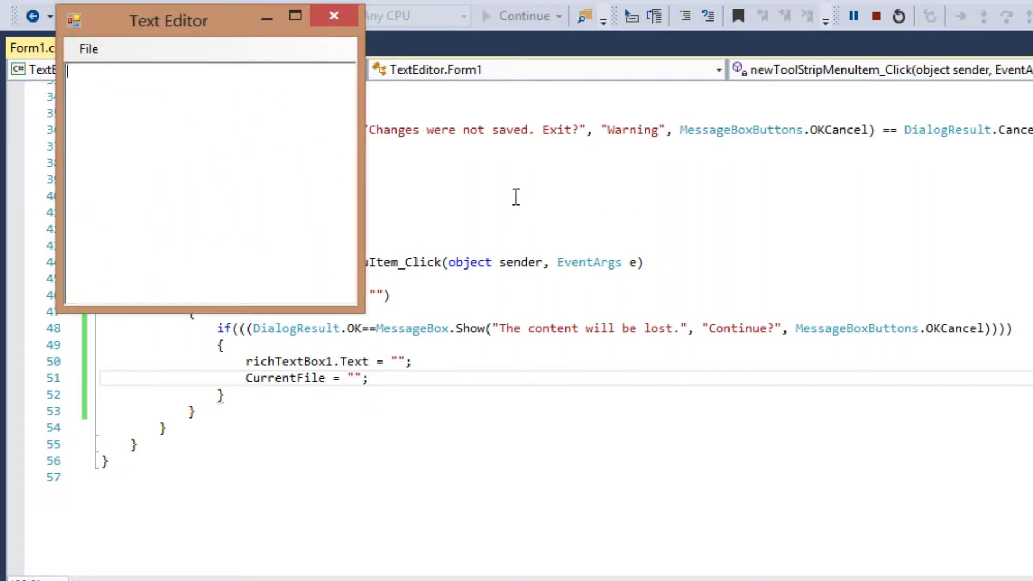
{"action": "left_click", "coordinate": [89, 49]}
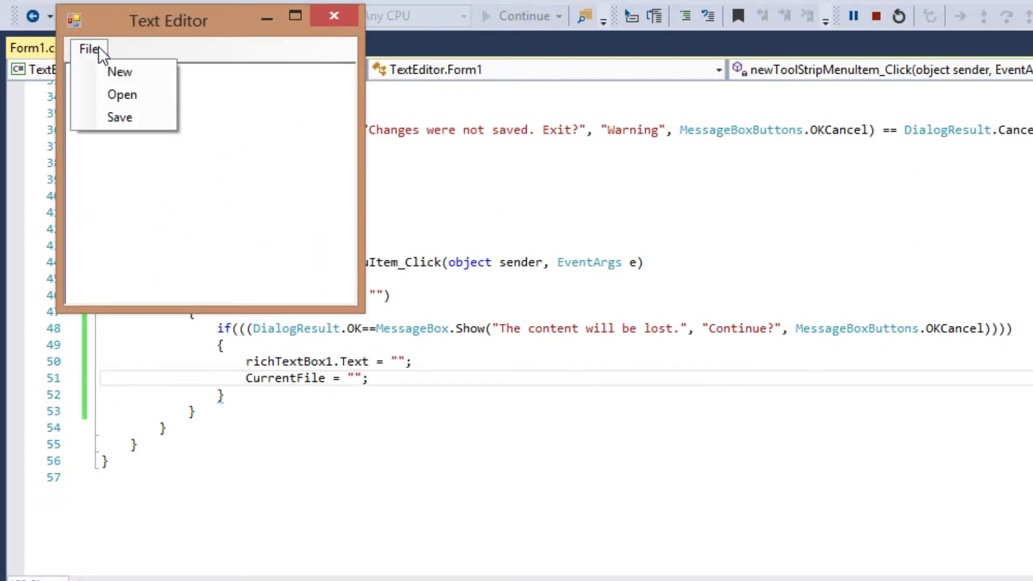
{"action": "left_click", "coordinate": [118, 73]}
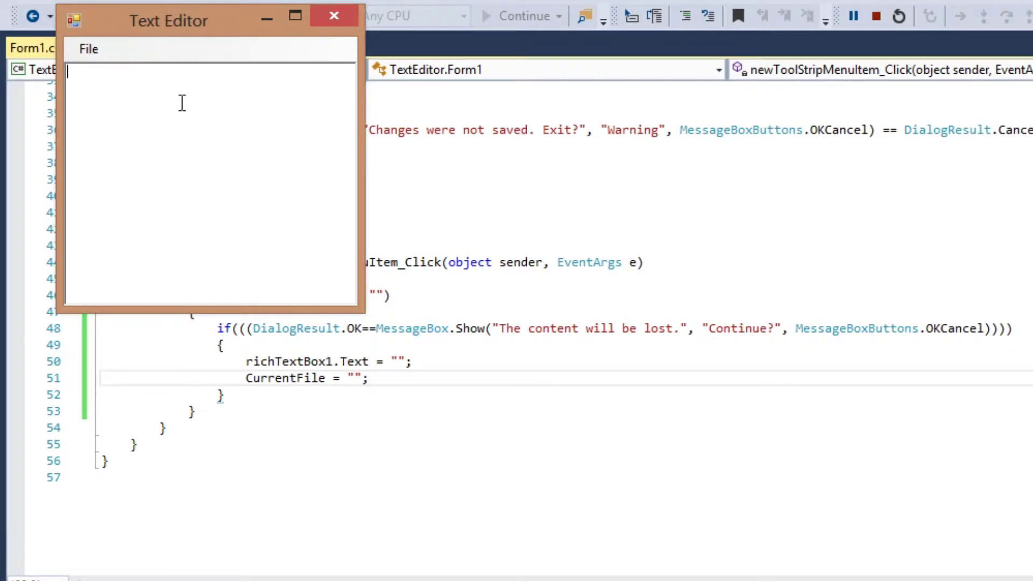
{"action": "type", "text": "q"}
{"action": "left_click", "coordinate": [89, 48]}
{"action": "left_click", "coordinate": [120, 69]}
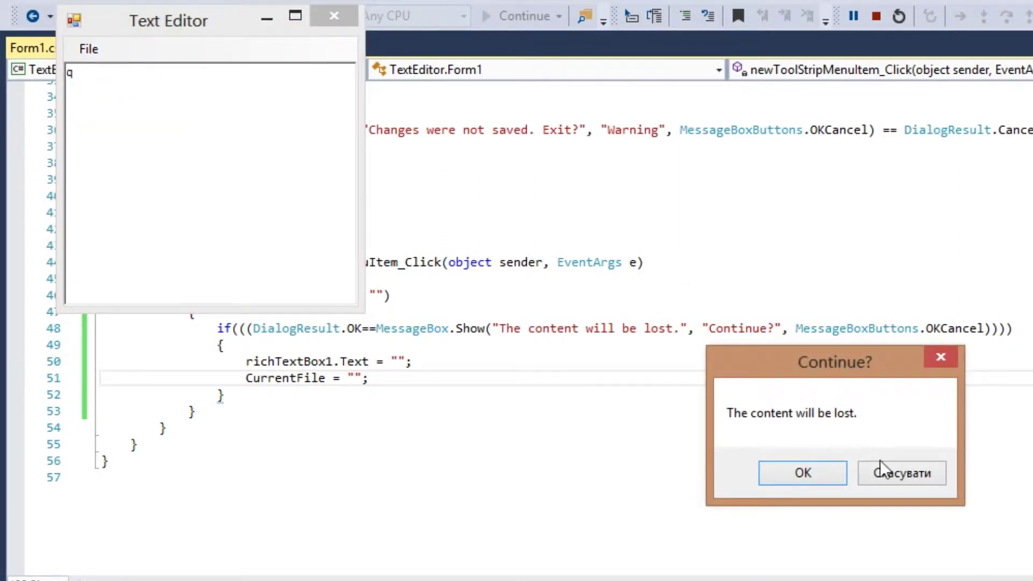
{"action": "left_click", "coordinate": [902, 473]}
{"action": "left_click", "coordinate": [89, 48]}
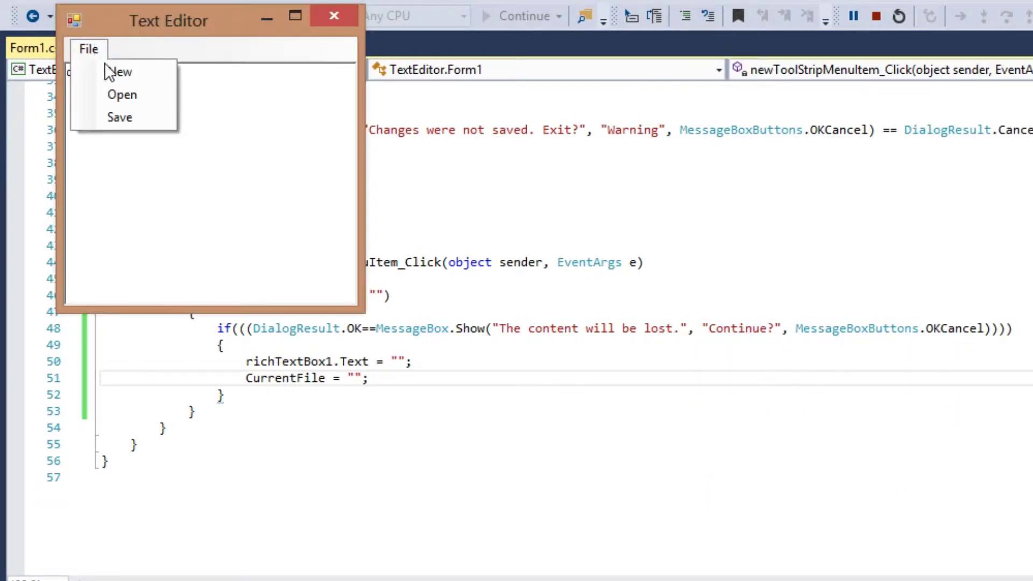
{"action": "left_click", "coordinate": [121, 72]}
{"action": "left_click", "coordinate": [803, 474]}
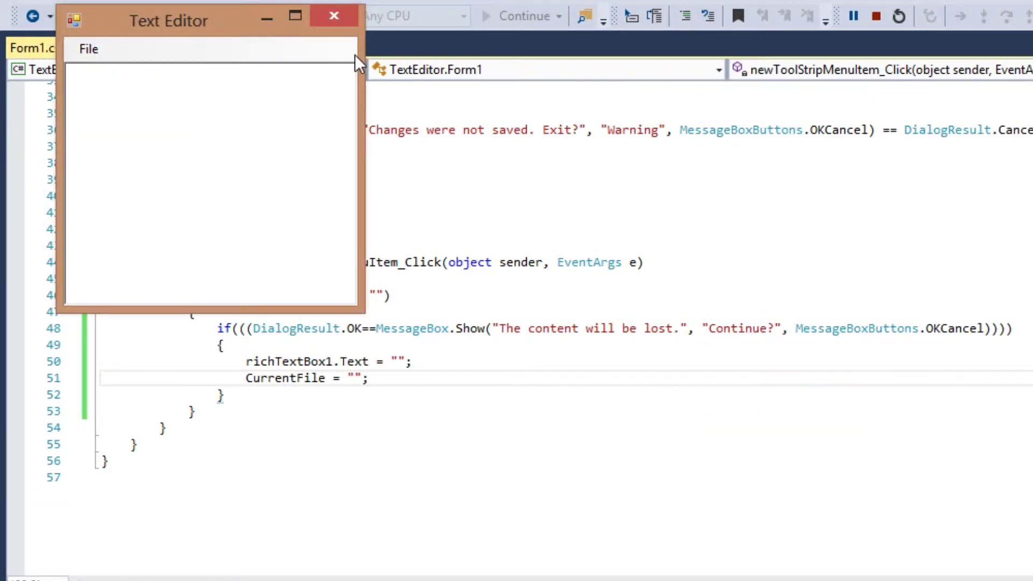
{"action": "left_click", "coordinate": [334, 16]}
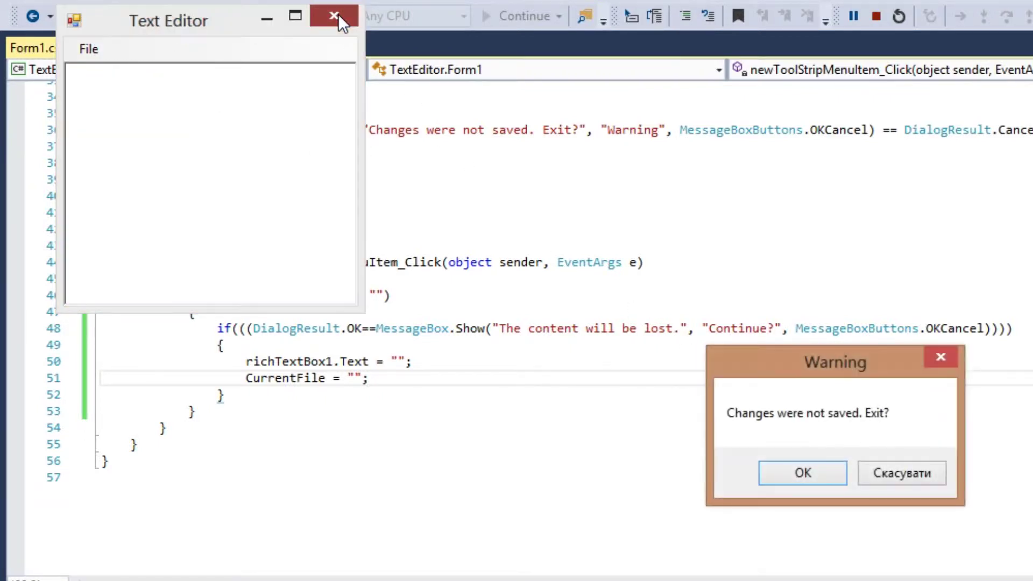
{"action": "left_click", "coordinate": [833, 477]}
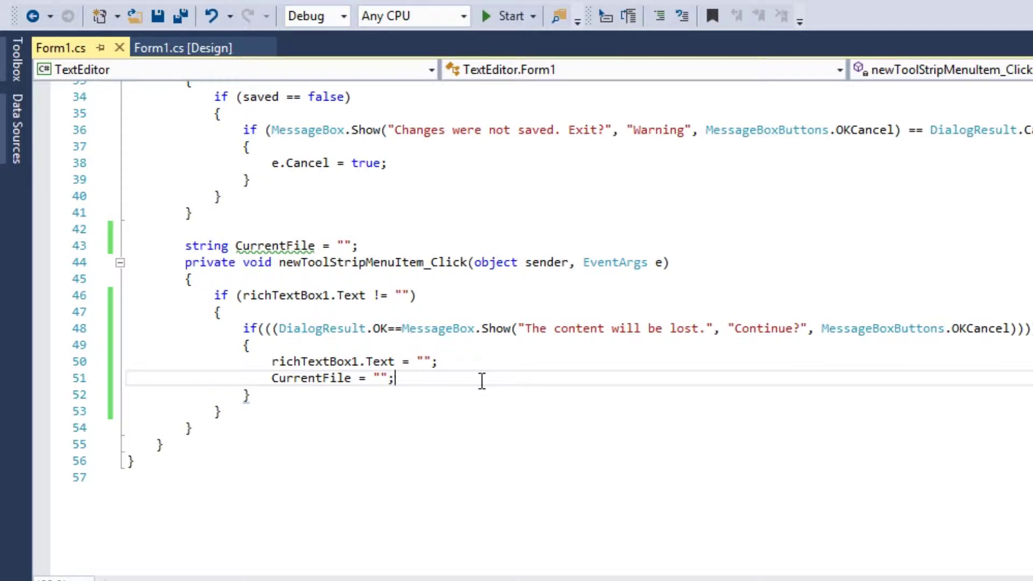
- In the Form1 designer, double-click File > Open to generate openToolStripMenuItem_Click
{"action": "left_click", "coordinate": [309, 427]}
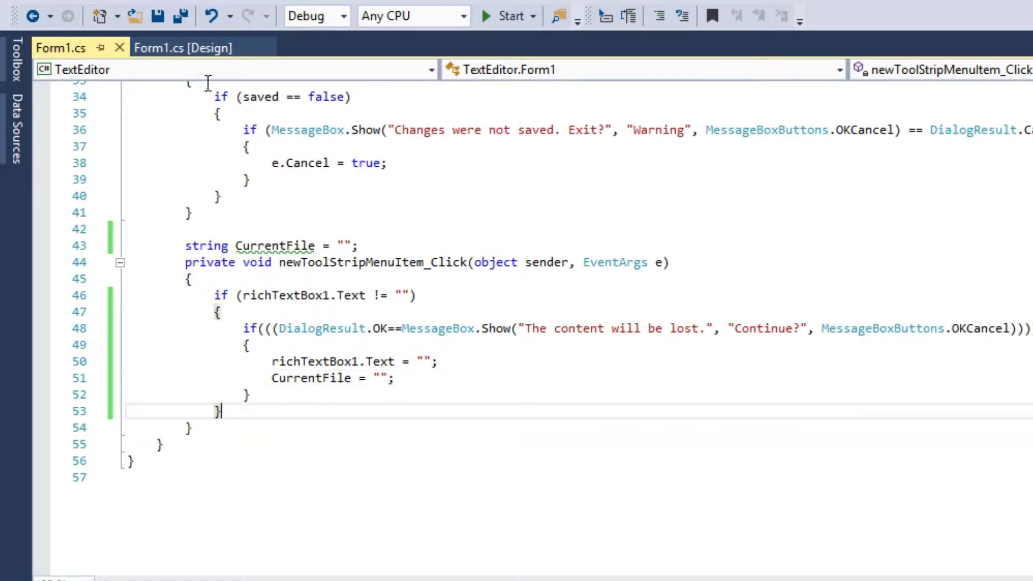
{"action": "left_click", "coordinate": [183, 48]}
{"action": "left_click", "coordinate": [114, 190]}
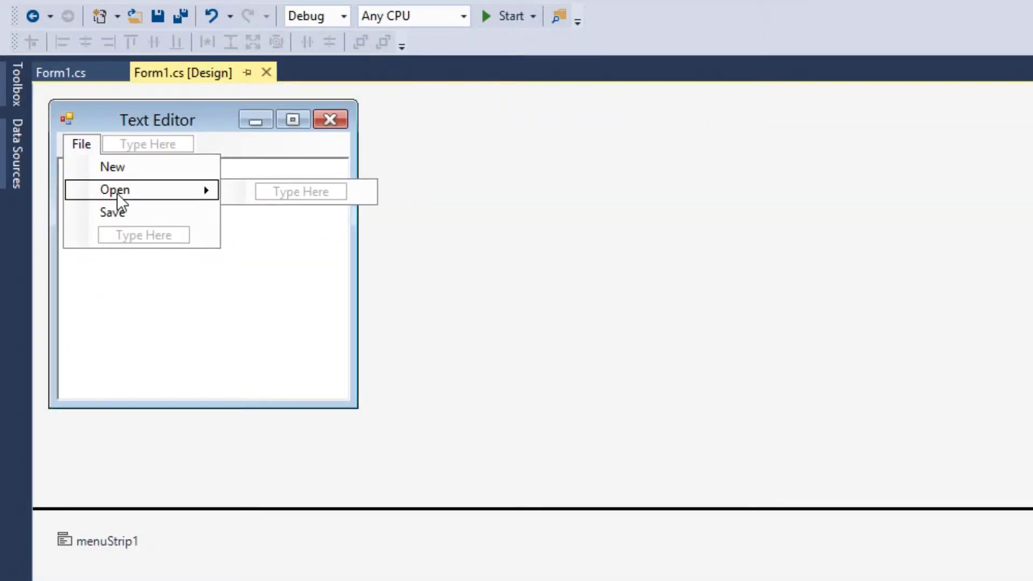
{"action": "double_click", "coordinate": [140, 190]}
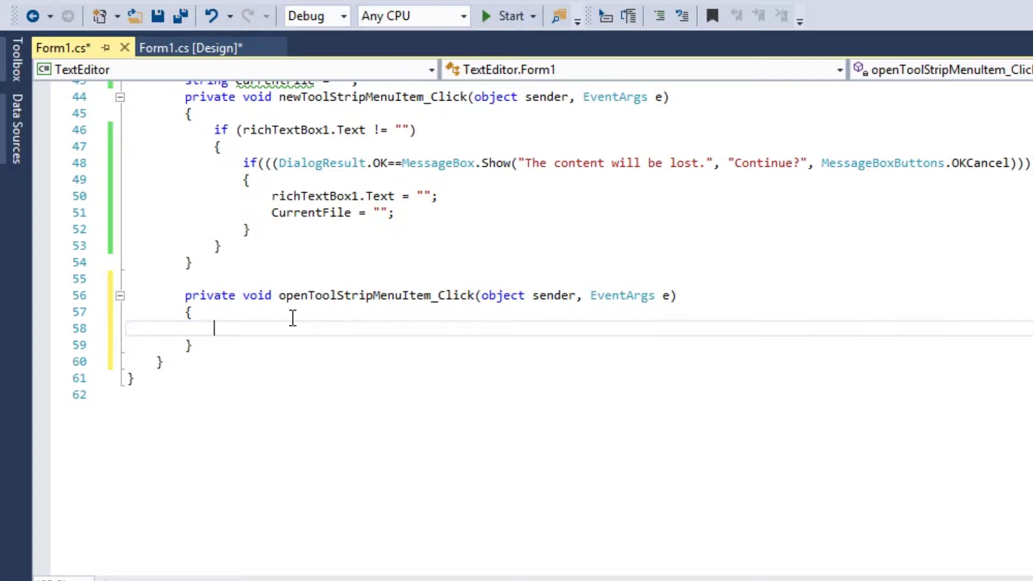
{"action": "type", "text": "try"}
- In the Open handler, write a try block containing if (DialogResult.OK == )
{"action": "key", "text": "Escape"}
{"action": "key", "text": "Return"}
{"action": "type", "text": "{}"}
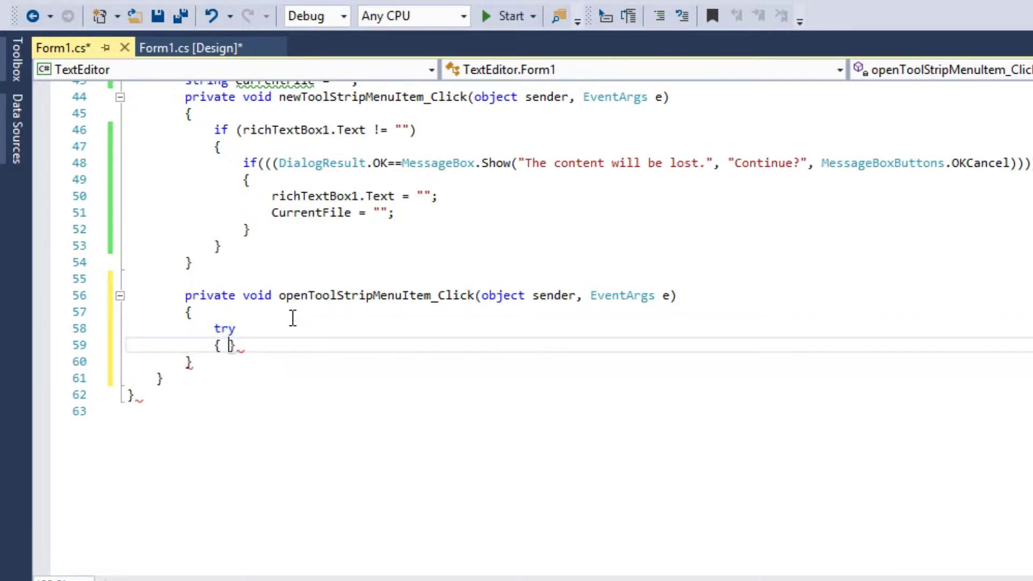
{"action": "key", "text": "Return"}
{"action": "type", "text": "if"}
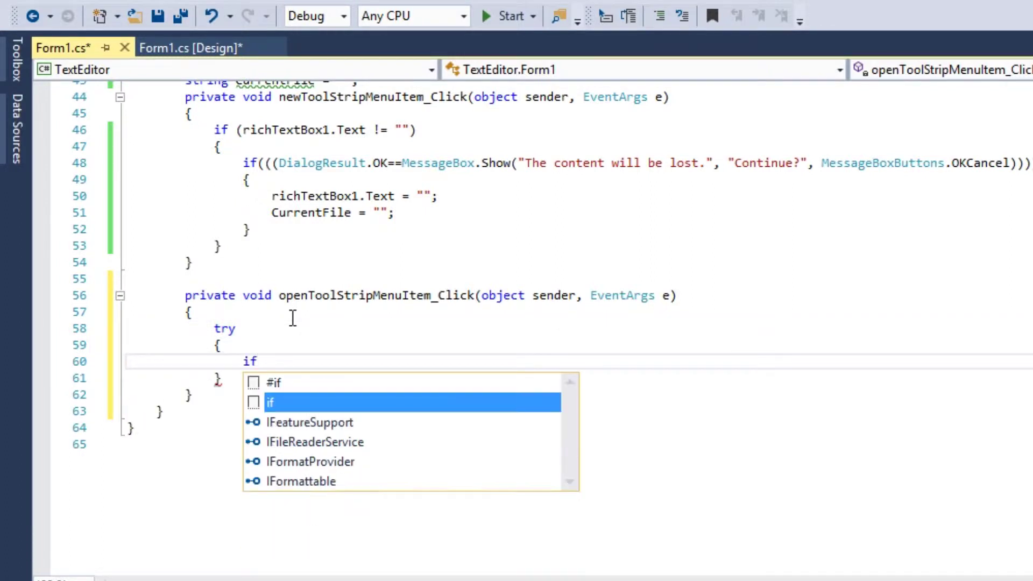
{"action": "type", "text": " ()"}
{"action": "key", "text": "Left"}
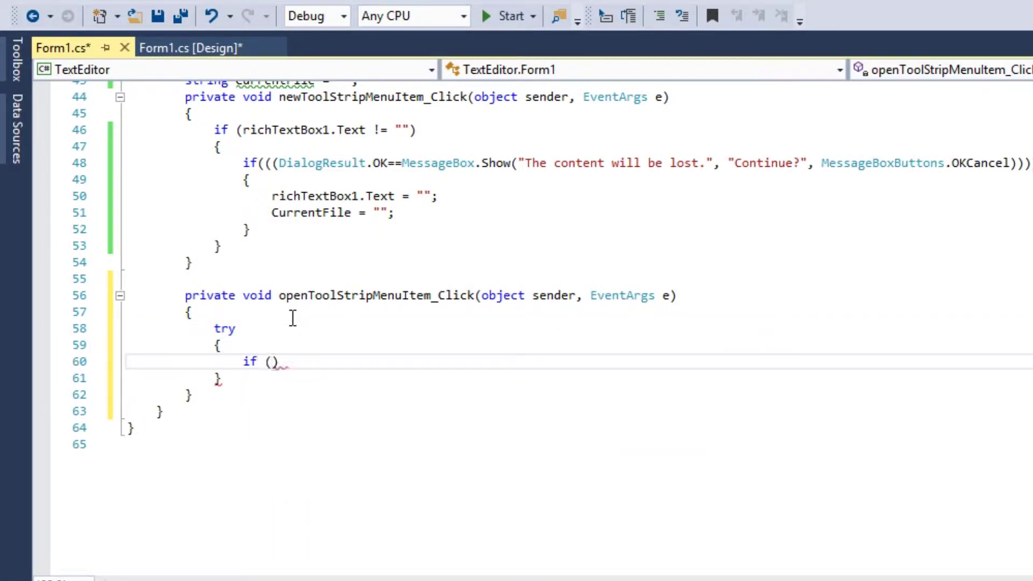
{"action": "type", "text": "Dial"}
{"action": "key", "text": "Tab"}
{"action": "type", "text": "."}
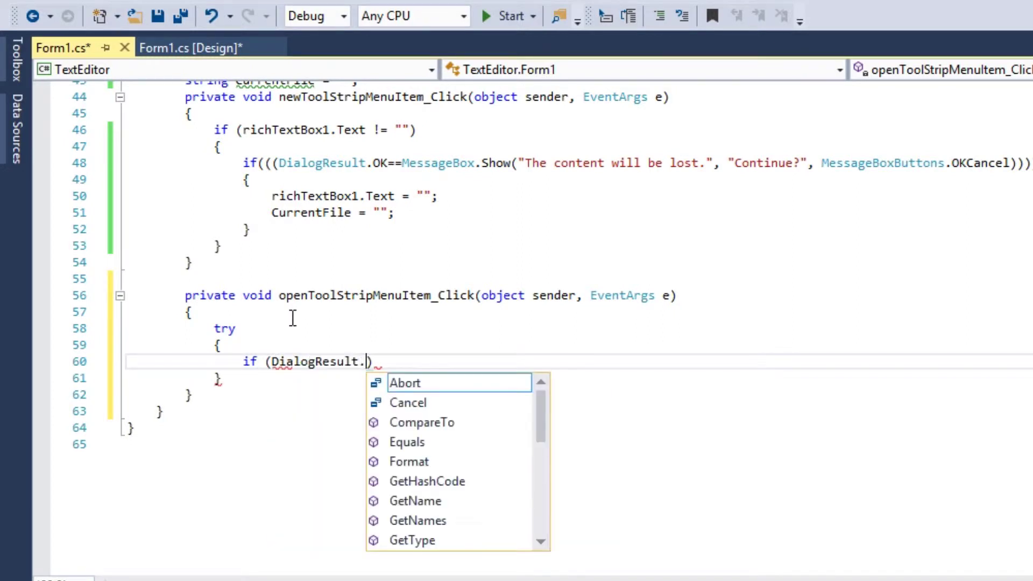
{"action": "type", "text": "ok"}
{"action": "key", "text": "Tab"}
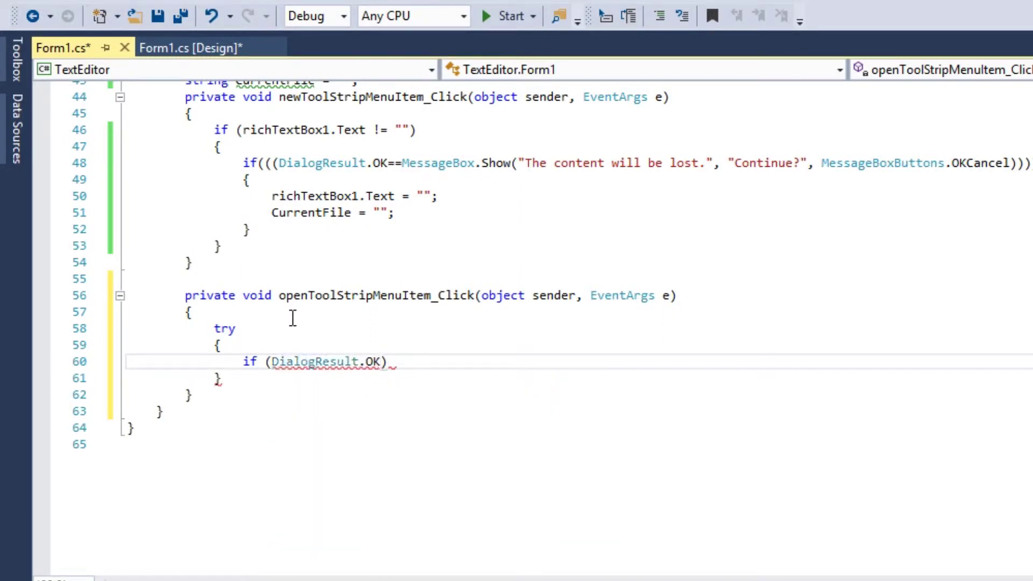
{"action": "type", "text": "=="}
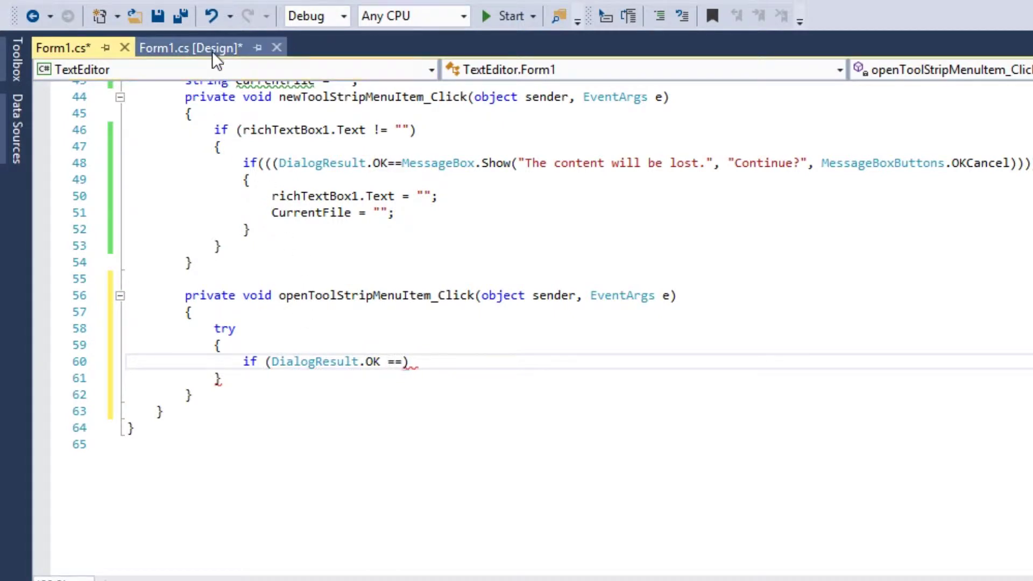
{"action": "left_click", "coordinate": [192, 48]}
- Drag an OpenFileDialog from the Toolbox onto the form and name it openFileDialog
{"action": "left_click", "coordinate": [16, 86]}
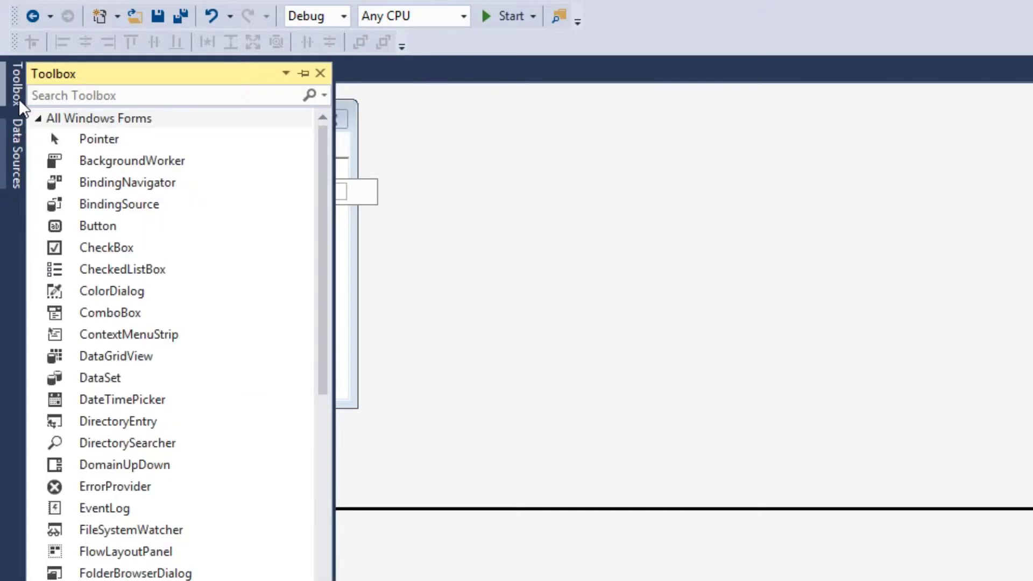
{"action": "left_click_drag", "start_coordinate": [325, 315], "coordinate": [331, 479]}
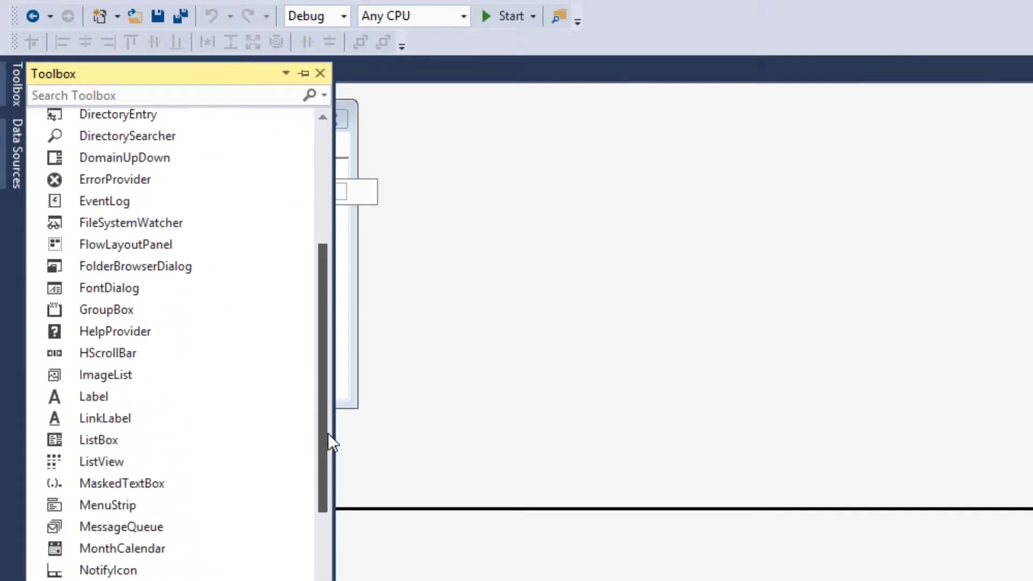
{"action": "left_click_drag", "start_coordinate": [329, 479], "coordinate": [331, 487]}
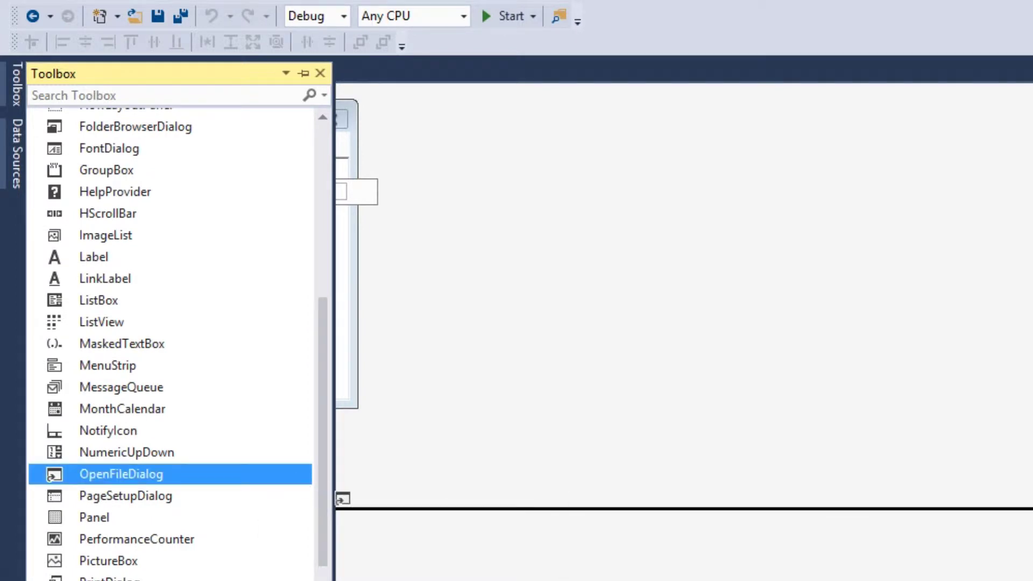
{"action": "left_click_drag", "start_coordinate": [262, 472], "coordinate": [428, 548]}
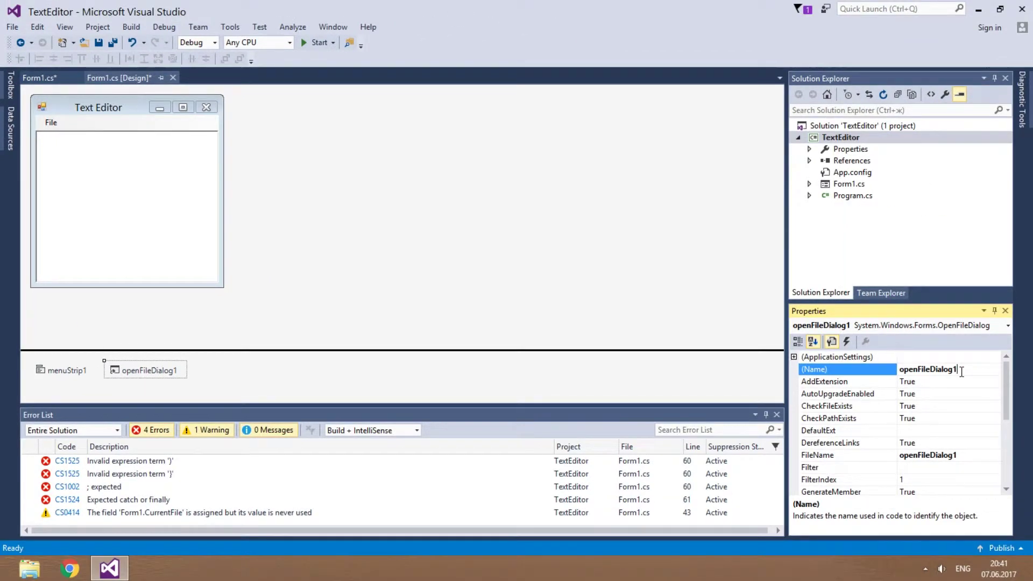
{"action": "key", "text": "Return"}
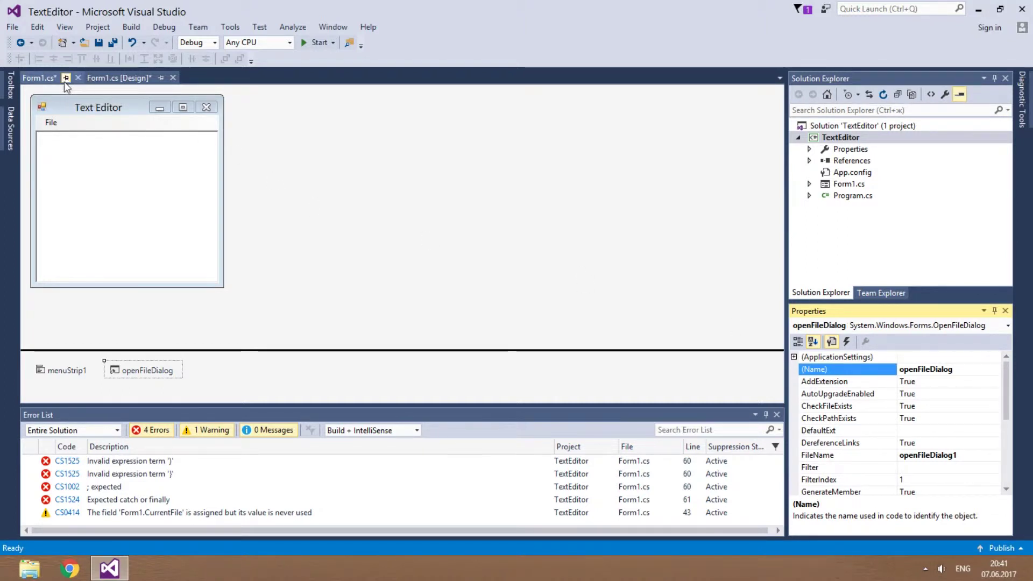
- Complete the condition as DialogResult.OK == openFileDialog.ShowDialog() and open its block
{"action": "left_click", "coordinate": [38, 78]}
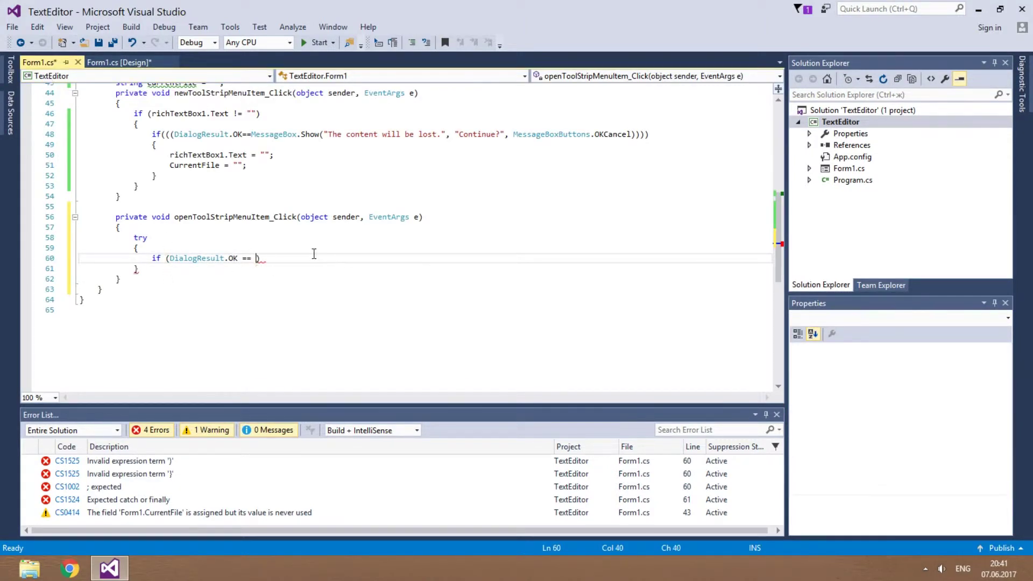
{"action": "type", "text": "op"}
{"action": "key", "text": "Tab"}
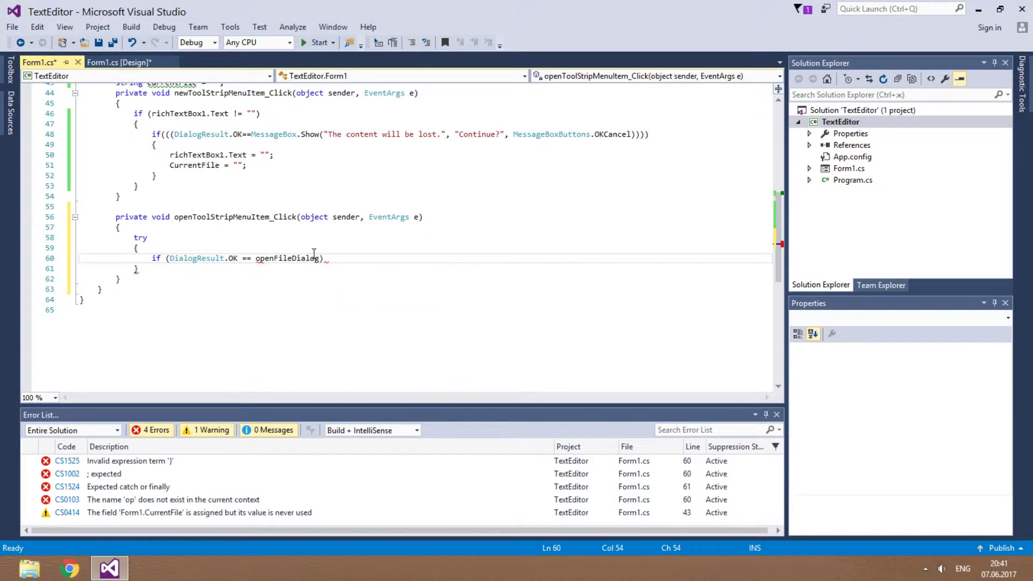
{"action": "type", "text": ".show"}
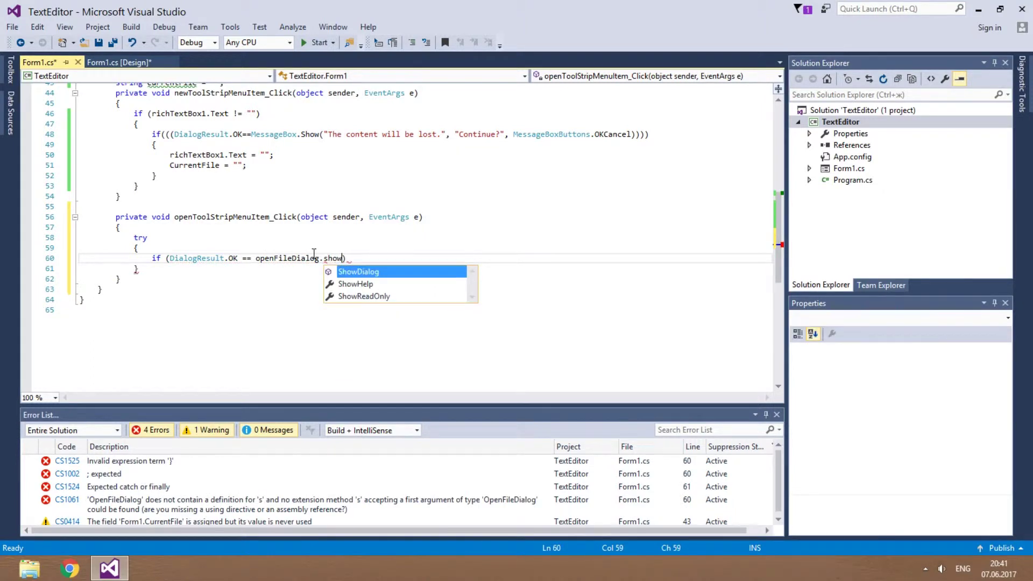
{"action": "key", "text": "Tab"}
{"action": "type", "text": "("}
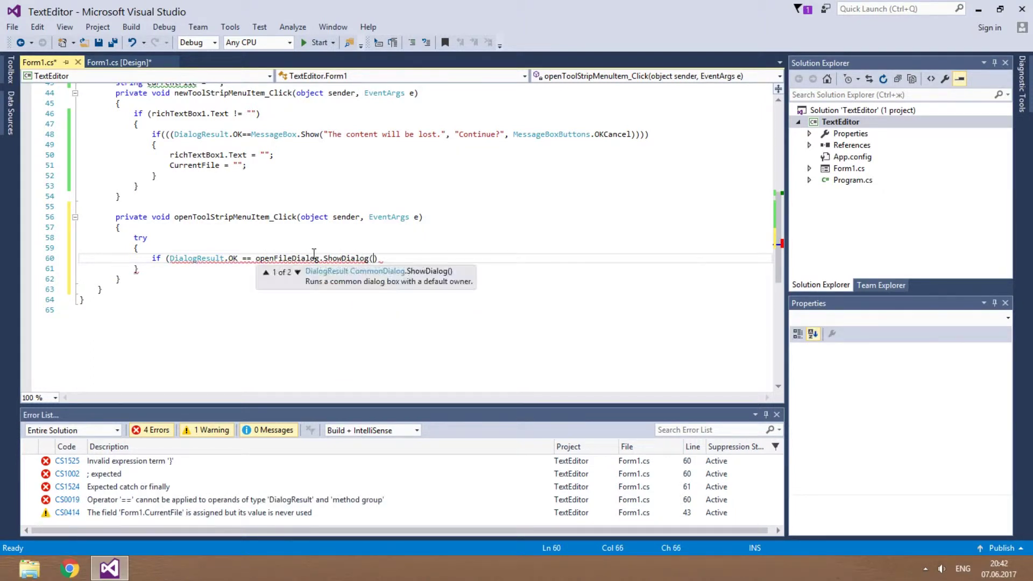
{"action": "type", "text": "))"}
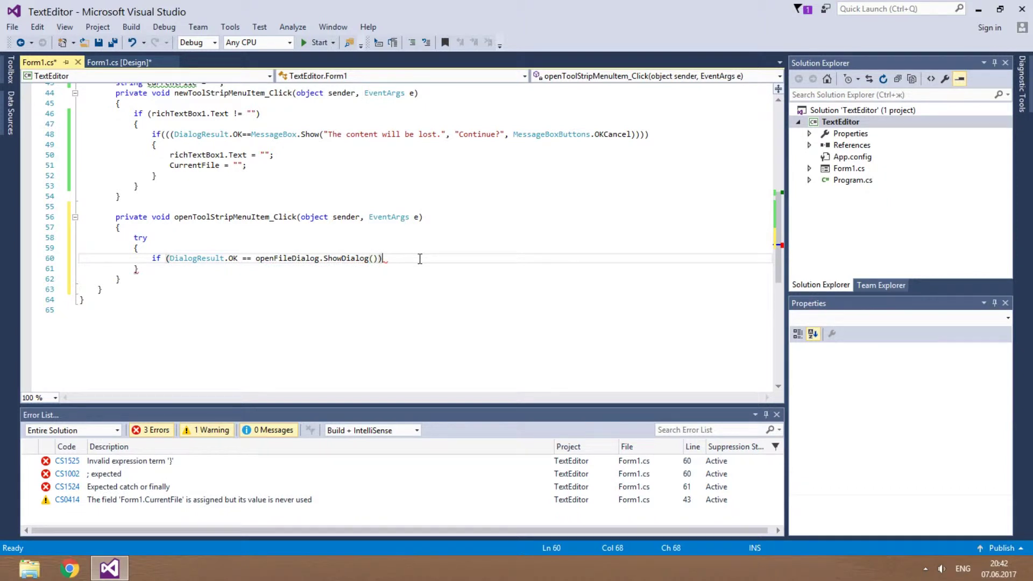
{"action": "key", "text": "Return"}
{"action": "type", "text": "{"}
{"action": "key", "text": "Return"}
{"action": "type", "text": "}"}
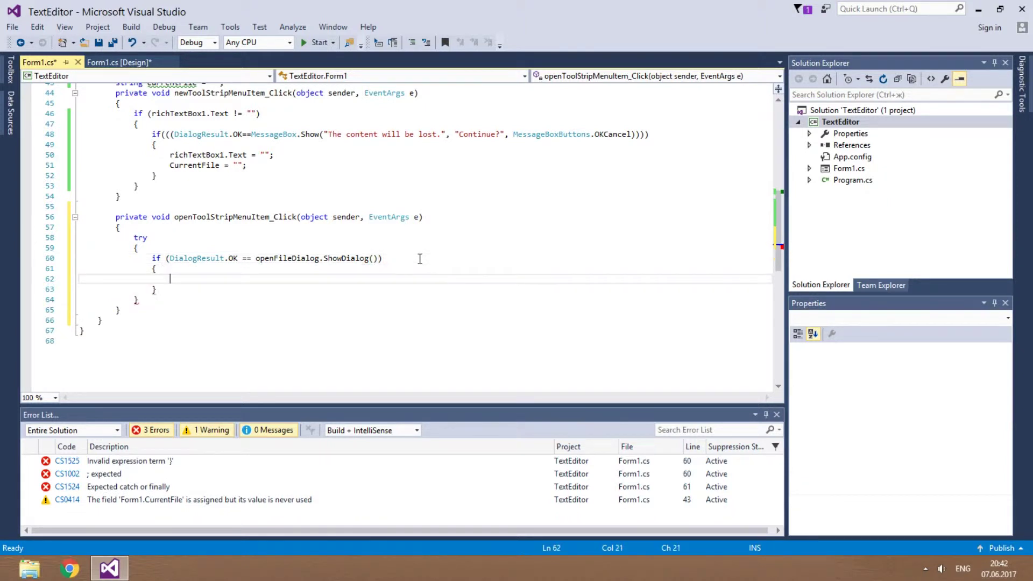
{"action": "type", "text": "Cu"}
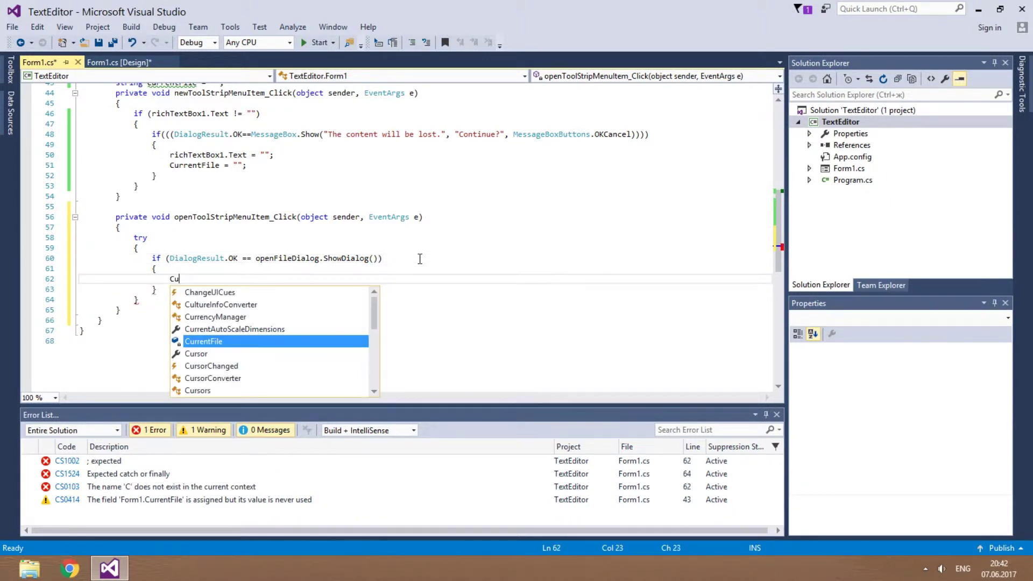
- Assign CurrentFile = openFileDialog.FileName inside the block
{"action": "key", "text": "Tab"}
{"action": "type", "text": "= "}
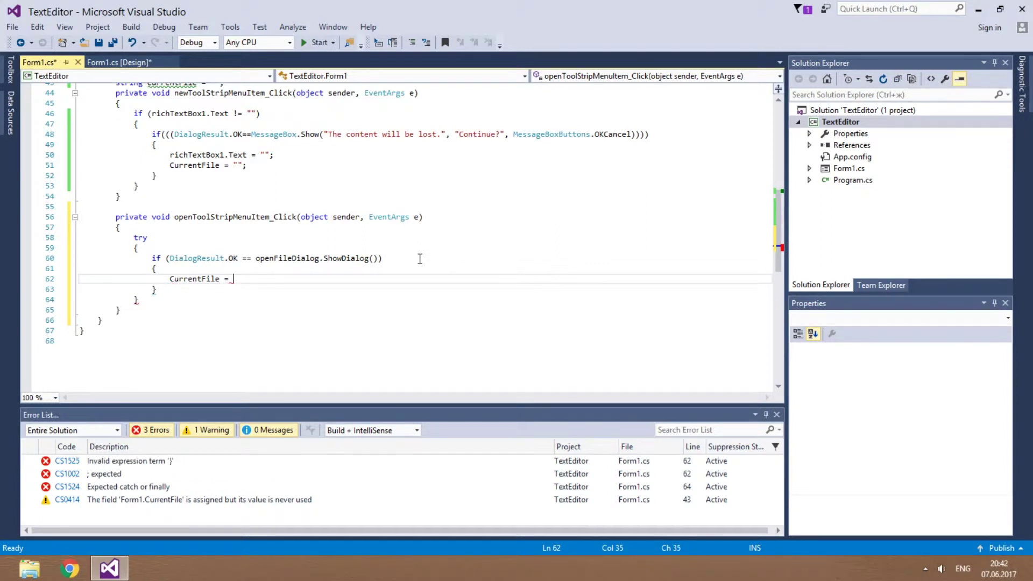
{"action": "type", "text": "ope"}
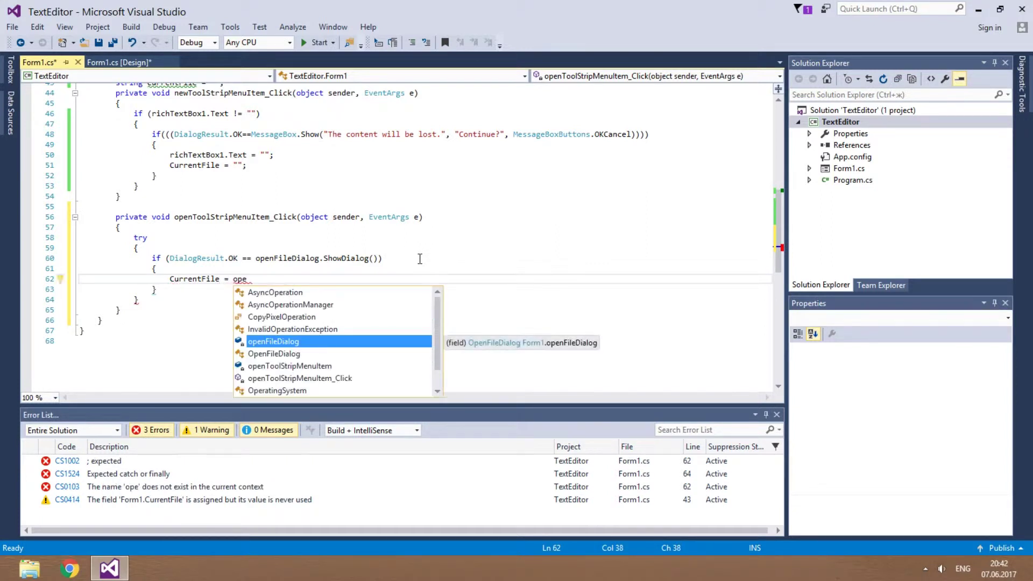
{"action": "key", "text": "Tab"}
{"action": "type", "text": ".fil"}
{"action": "key", "text": "Tab"}
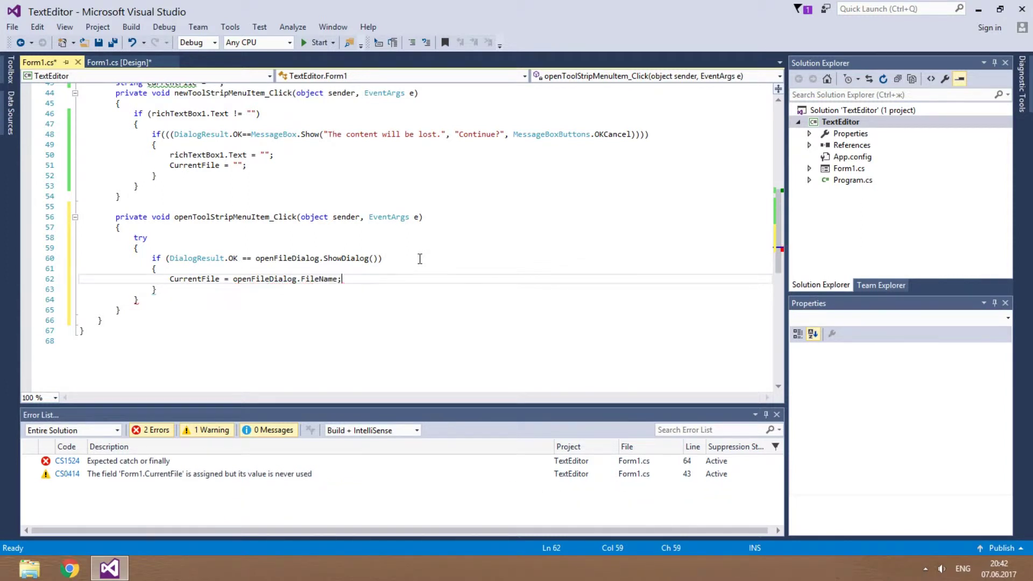
{"action": "key", "text": "Return"}
{"action": "type", "text": "if()"}
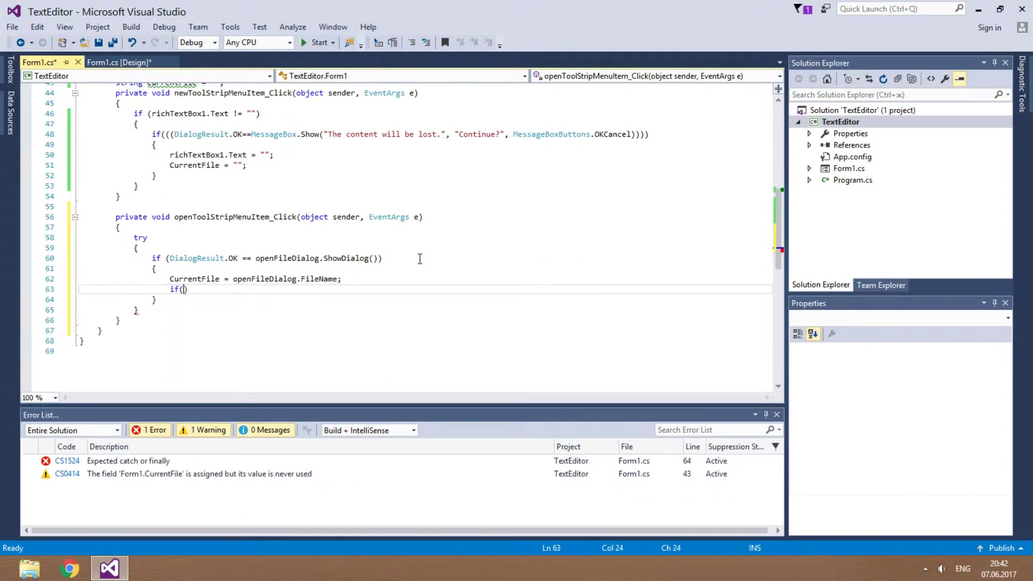
{"action": "type", "text": "Path."}
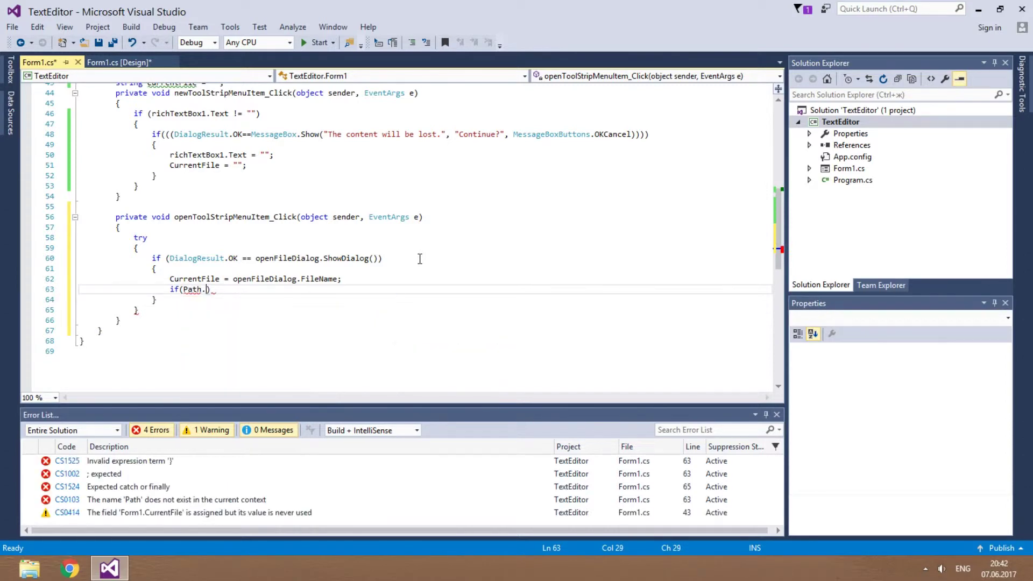
- Apply the Ctrl+. quick fix 'using System.IO;' to the unrecognised Path
{"action": "key", "text": "Escape"}
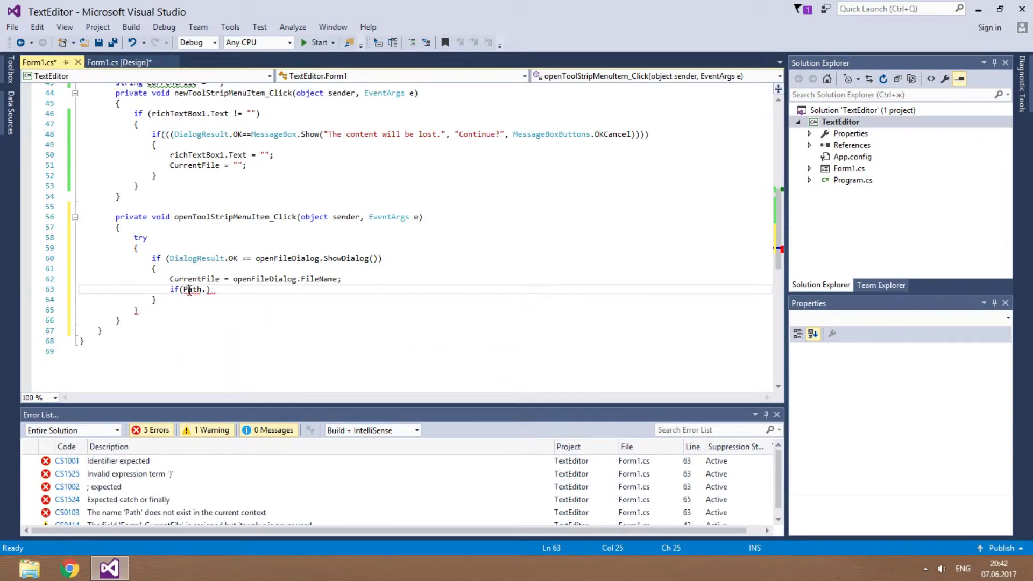
{"action": "right_click", "coordinate": [191, 290]}
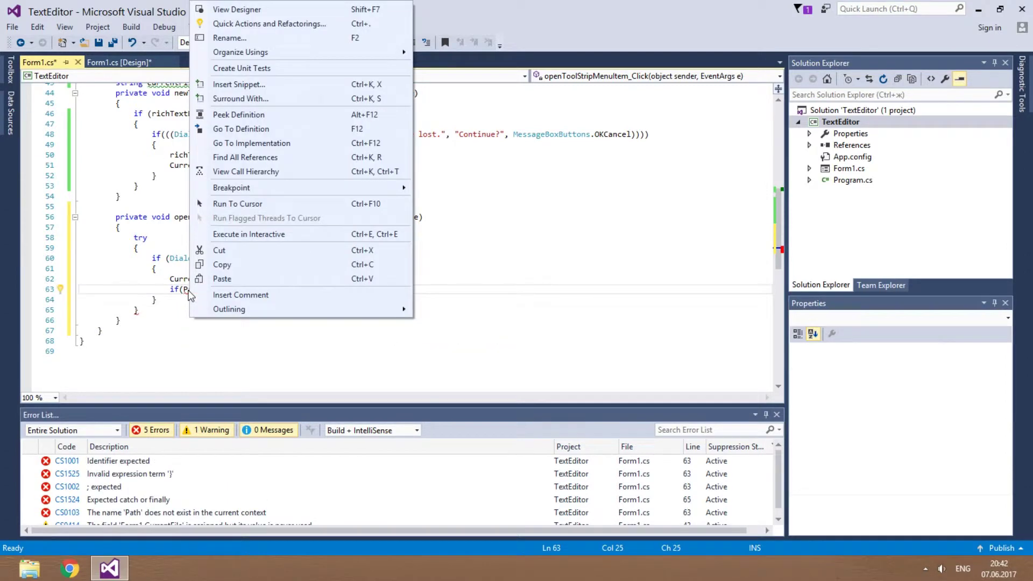
{"action": "left_click", "coordinate": [161, 297]}
{"action": "right_click", "coordinate": [197, 290]}
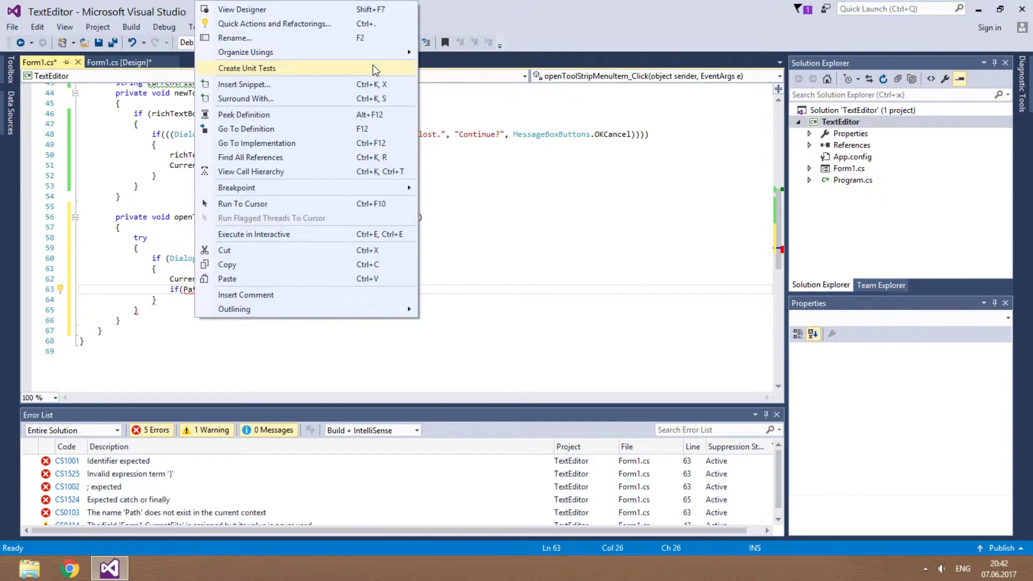
{"action": "left_click", "coordinate": [505, 279]}
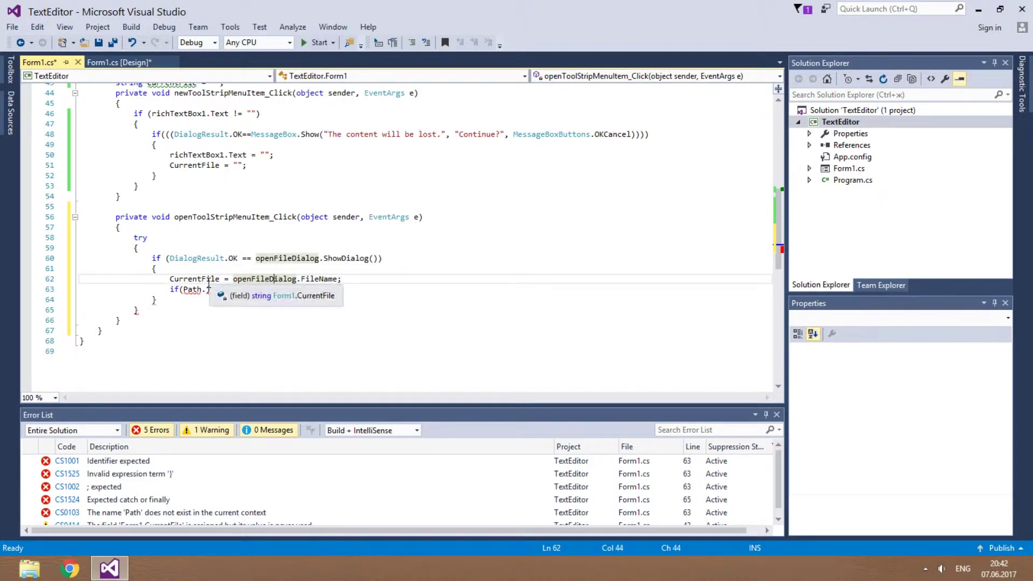
{"action": "left_click", "coordinate": [203, 289]}
{"action": "right_click", "coordinate": [198, 289]}
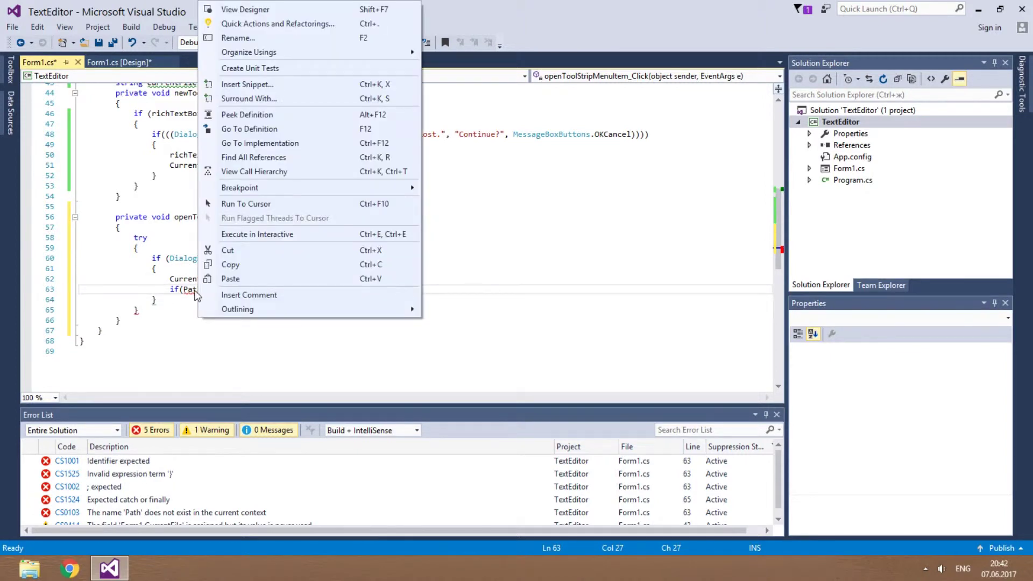
{"action": "left_click", "coordinate": [194, 289]}
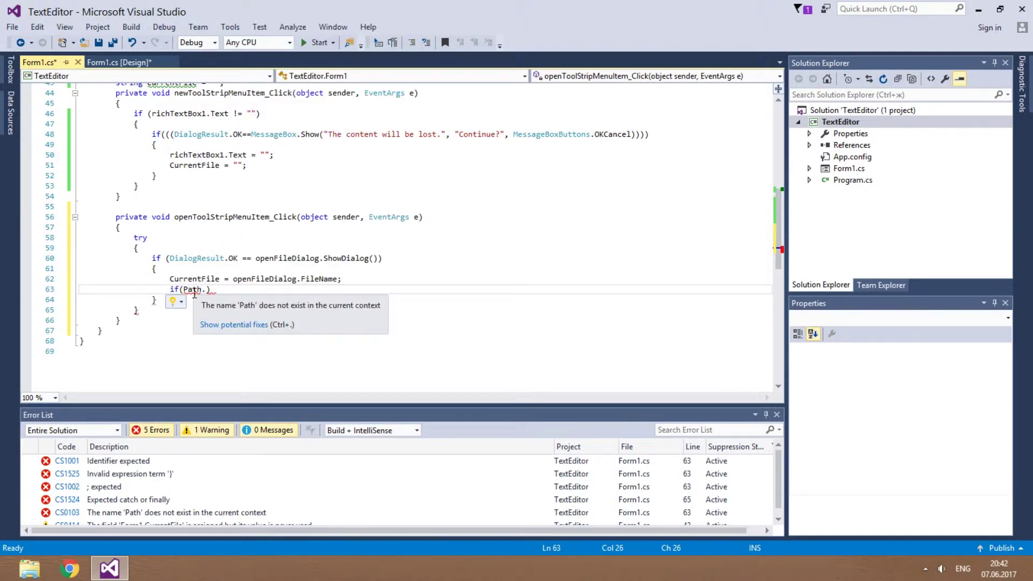
{"action": "key", "text": "ctrl+period"}
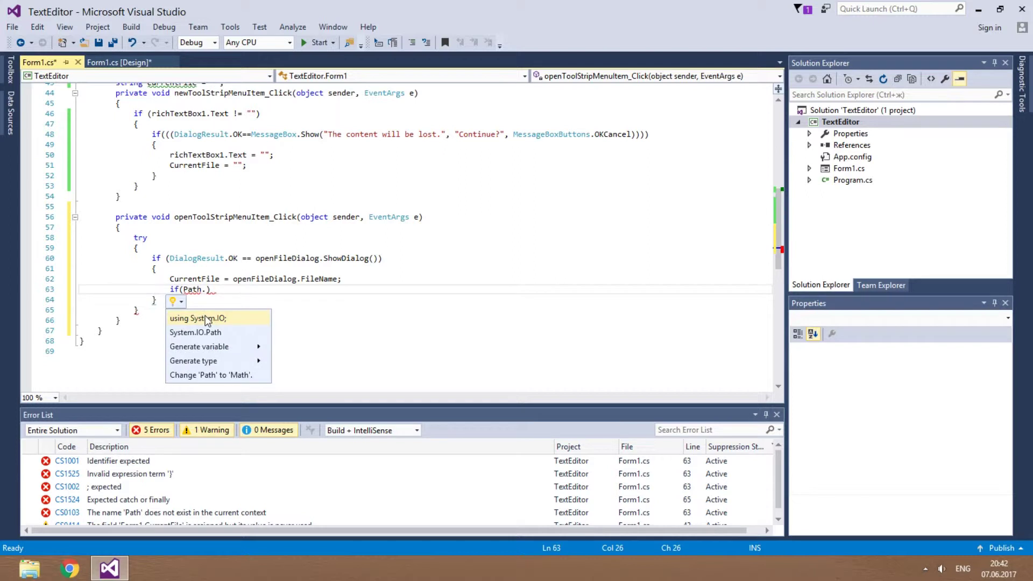
{"action": "mouse_move", "coordinate": [198, 318]}
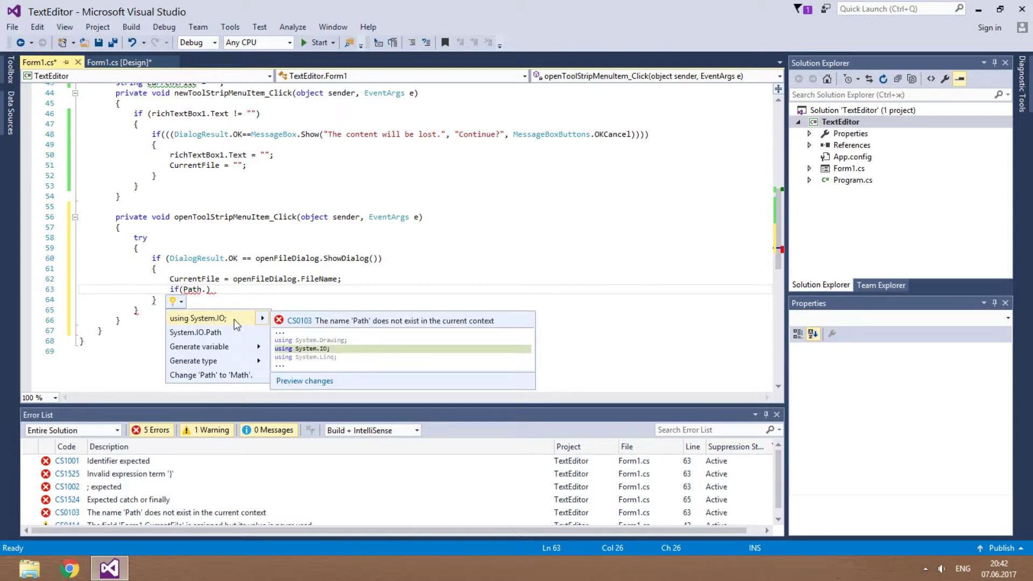
{"action": "left_click", "coordinate": [234, 319]}
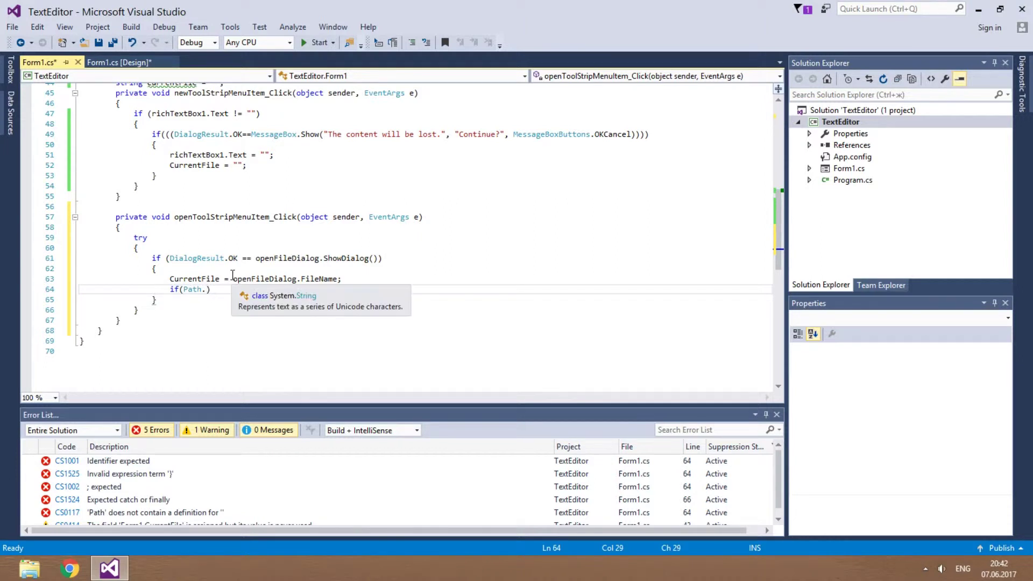
- Write the condition Path.GetExtension(CurrentFile) equals ".txt" or ".cs"
{"action": "key", "text": "BackSpace"}
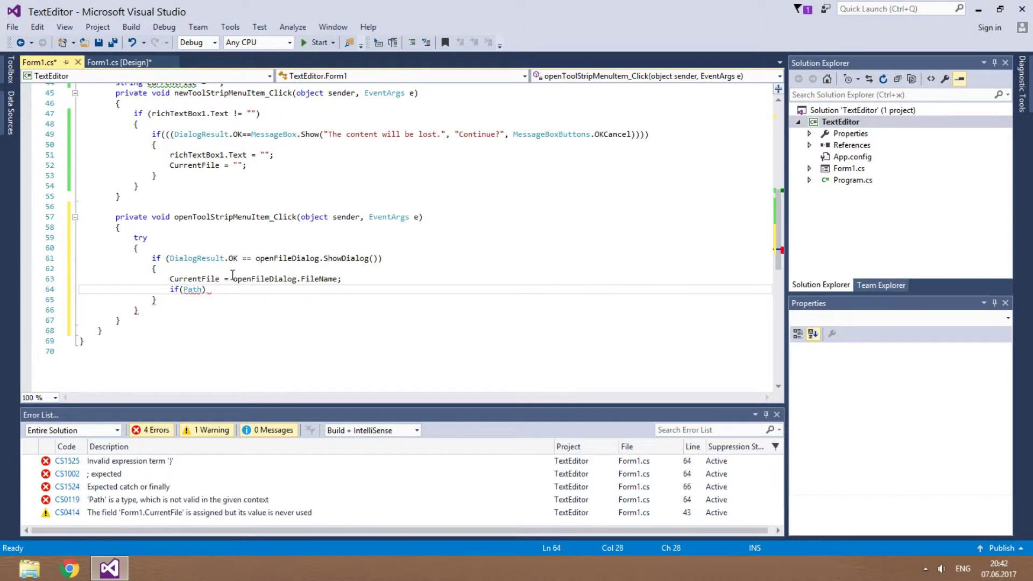
{"action": "type", "text": ".get"}
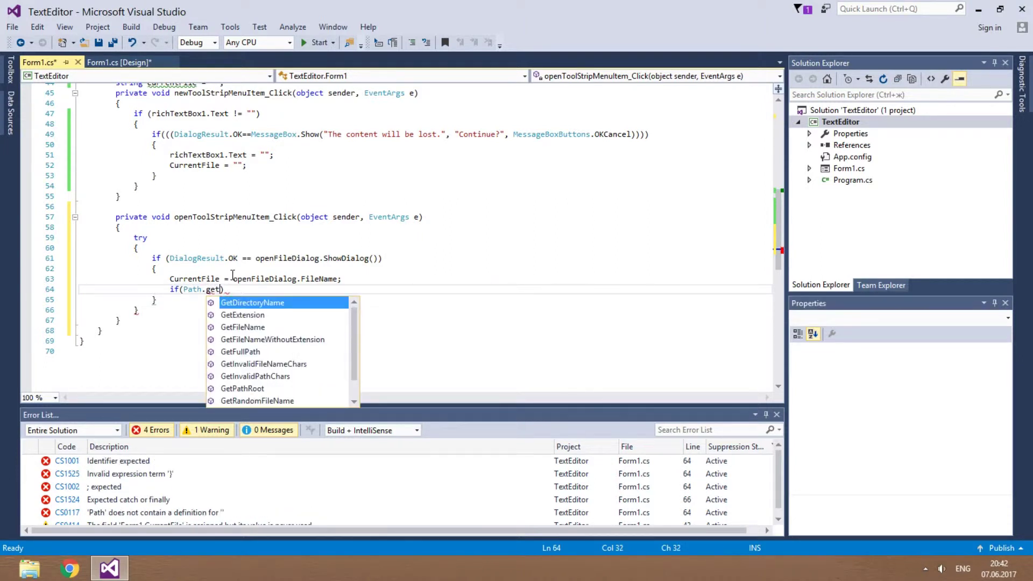
{"action": "type", "text": "e"}
{"action": "key", "text": "Tab"}
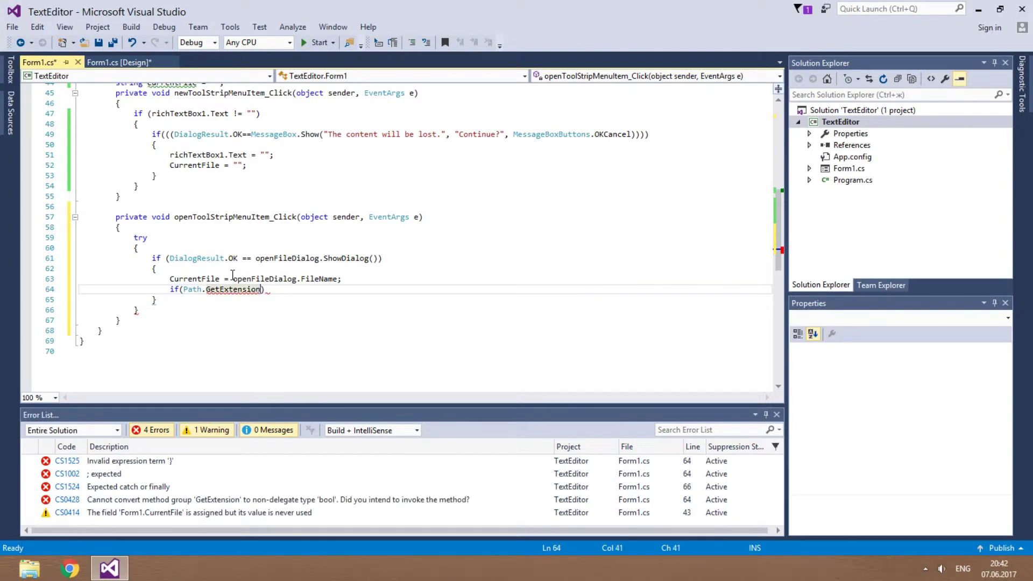
{"action": "type", "text": "(Cu"}
{"action": "key", "text": "Tab"}
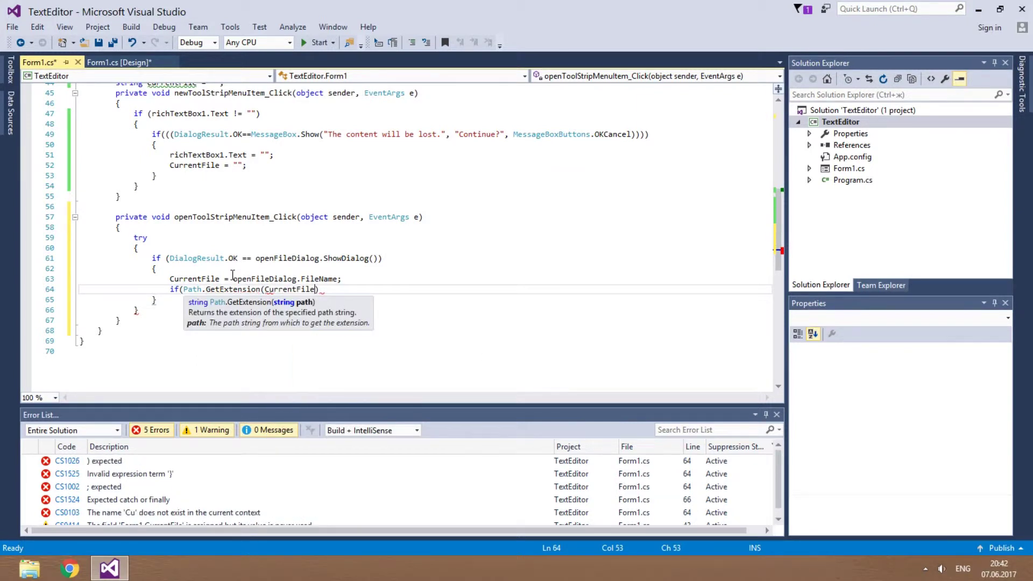
{"action": "type", "text": ")"}
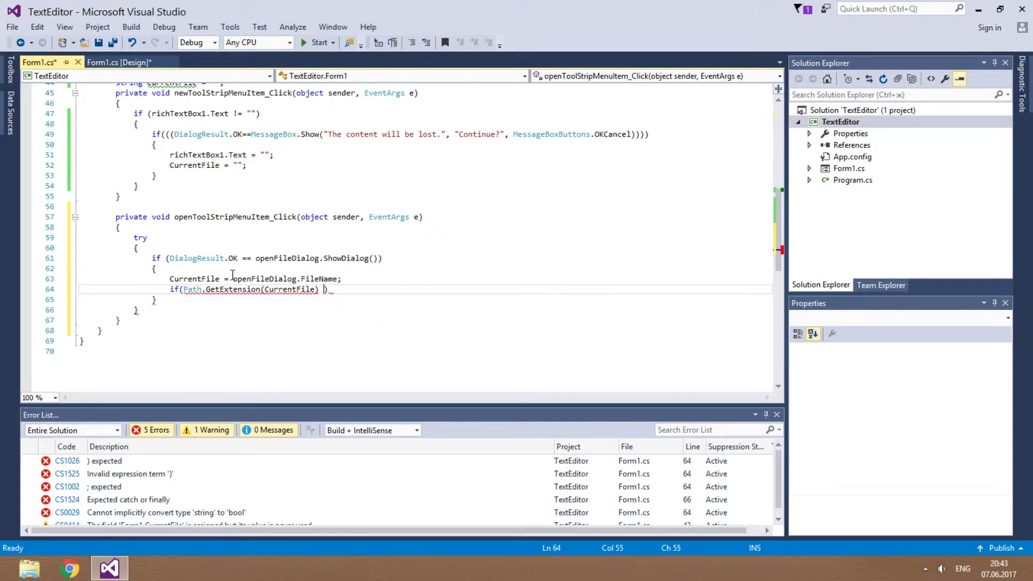
{"action": "type", "text": " == \""}
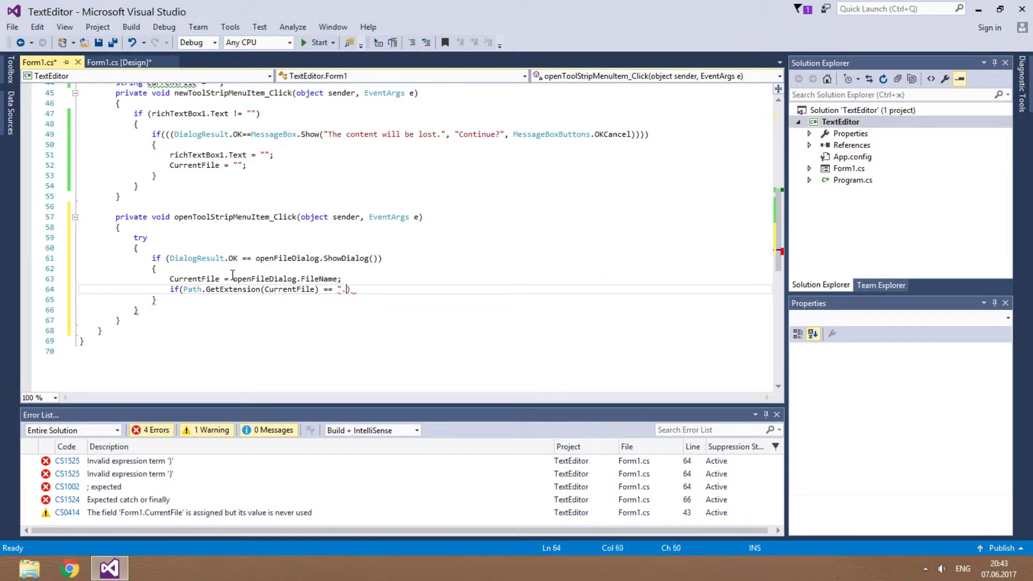
{"action": "type", "text": ".txt\""}
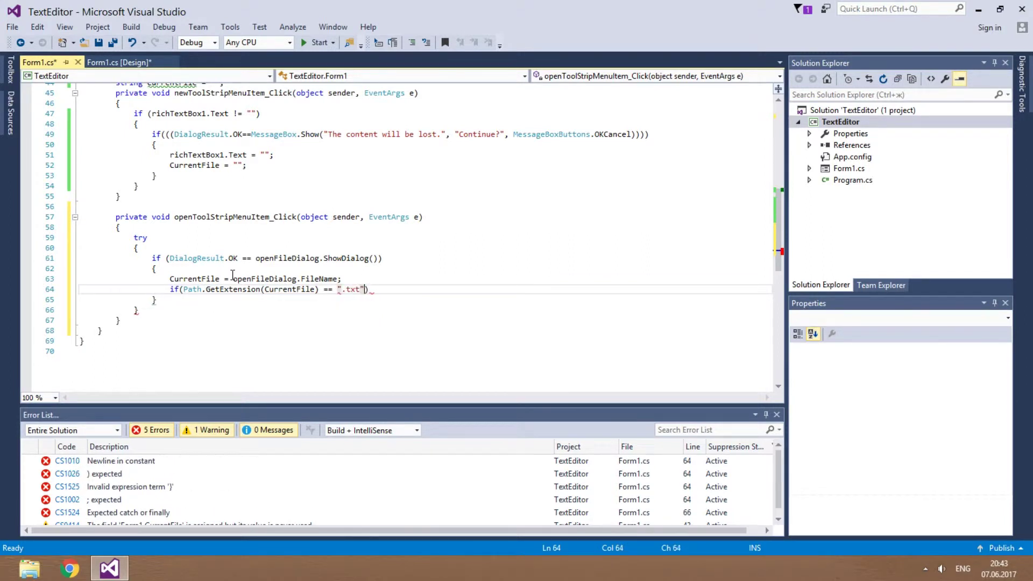
{"action": "type", "text": " ||"}
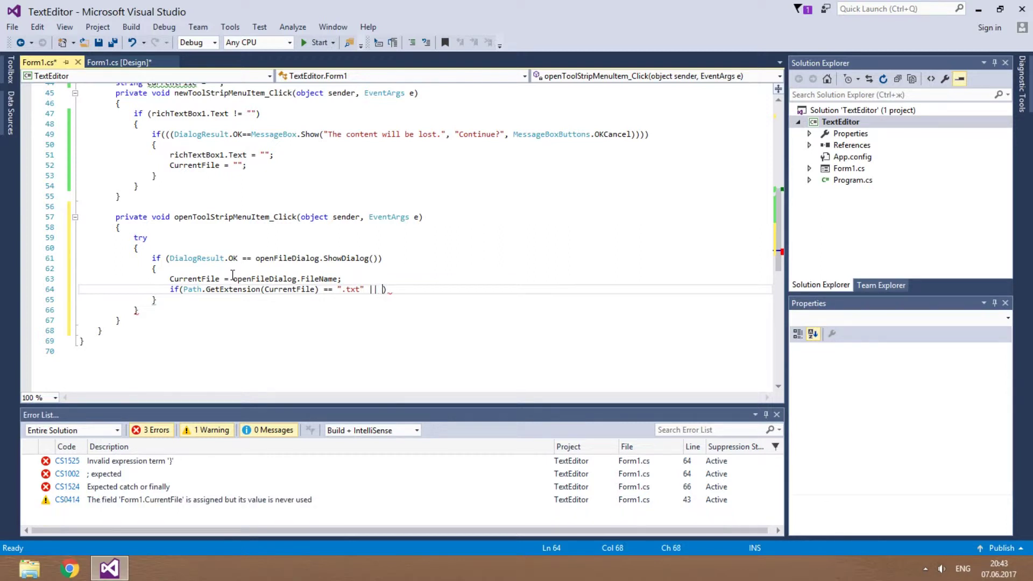
{"action": "left_click", "coordinate": [365, 290]}
{"action": "left_click_drag", "start_coordinate": [365, 289], "coordinate": [184, 289]}
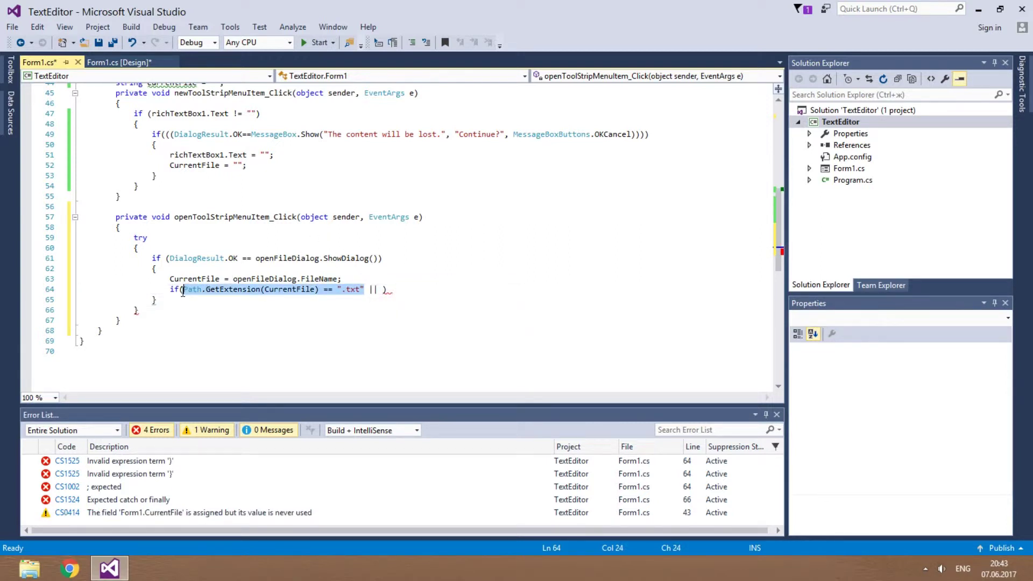
{"action": "left_click", "coordinate": [384, 289]}
{"action": "type", "text": "Path.GetExtension(CurrentFile) == \".txt\""}
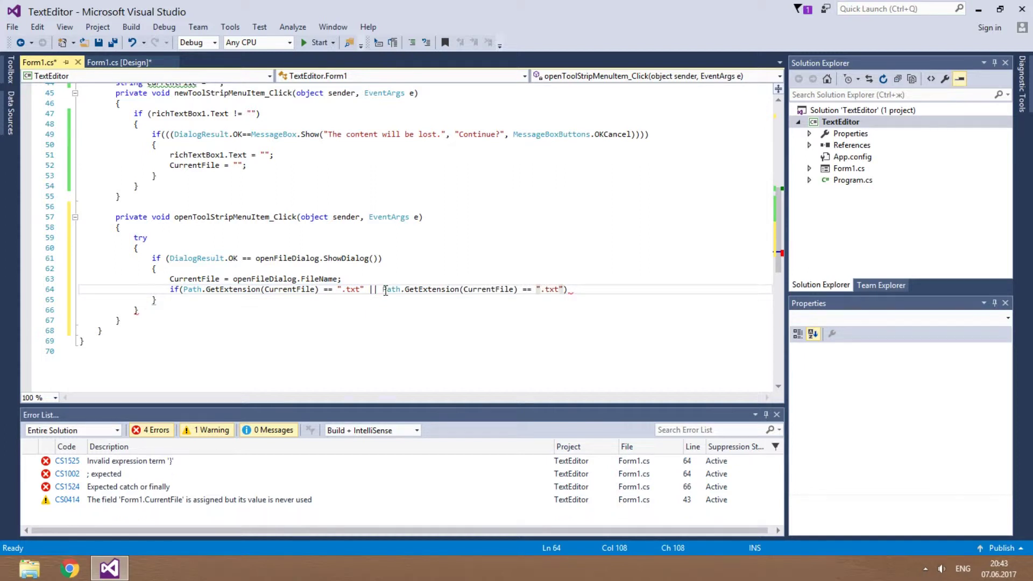
{"action": "double_click", "coordinate": [553, 288]}
{"action": "type", "text": "cs\")"}
{"action": "type", "text": " rich"}
- Add richTextBox1.LoadFile(CurrentFile, RichTextBoxStreamType.PlainText); under the condition
{"action": "key", "text": "Tab"}
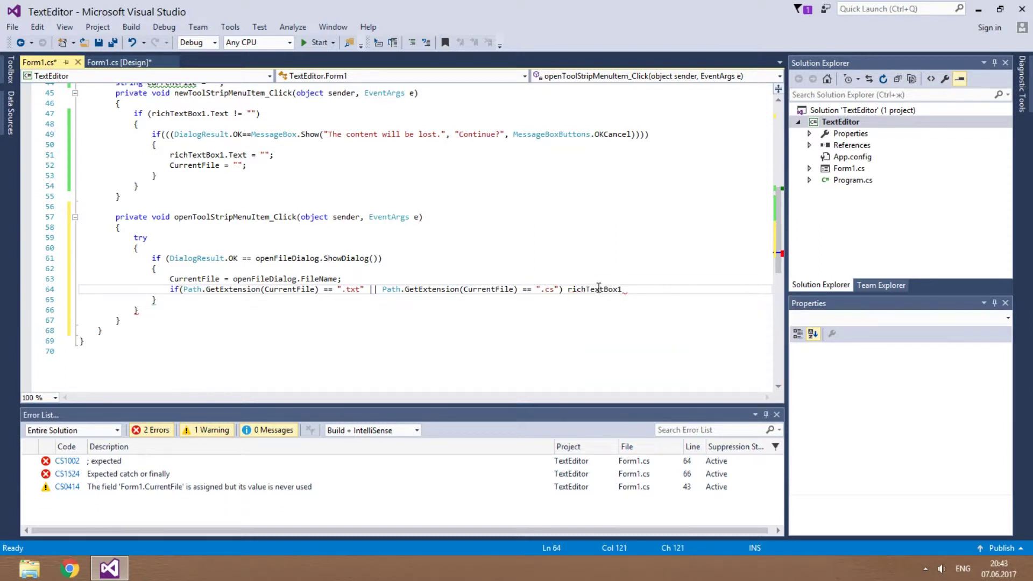
{"action": "type", "text": "."}
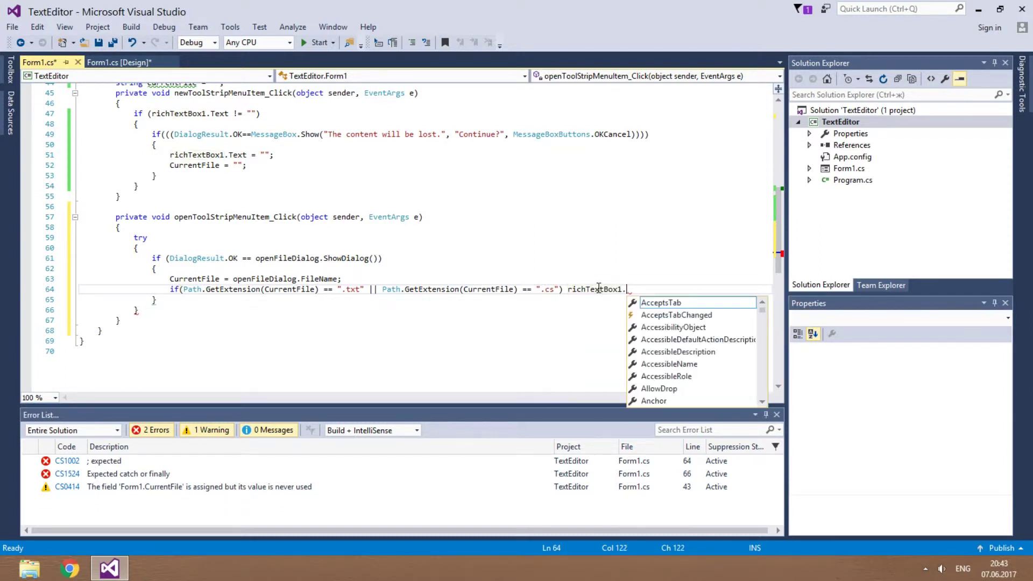
{"action": "type", "text": "lo"}
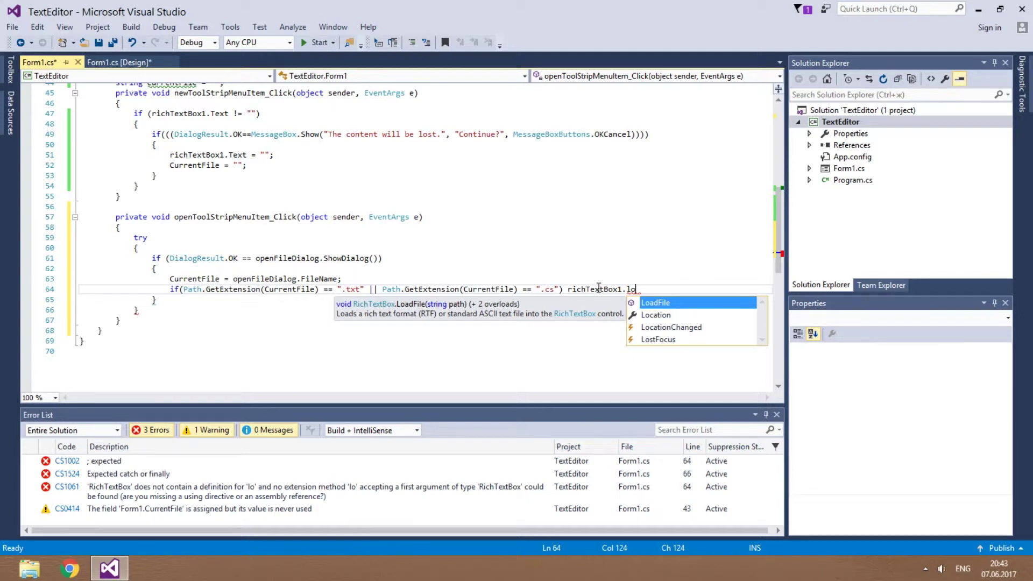
{"action": "key", "text": "Tab"}
{"action": "type", "text": "("}
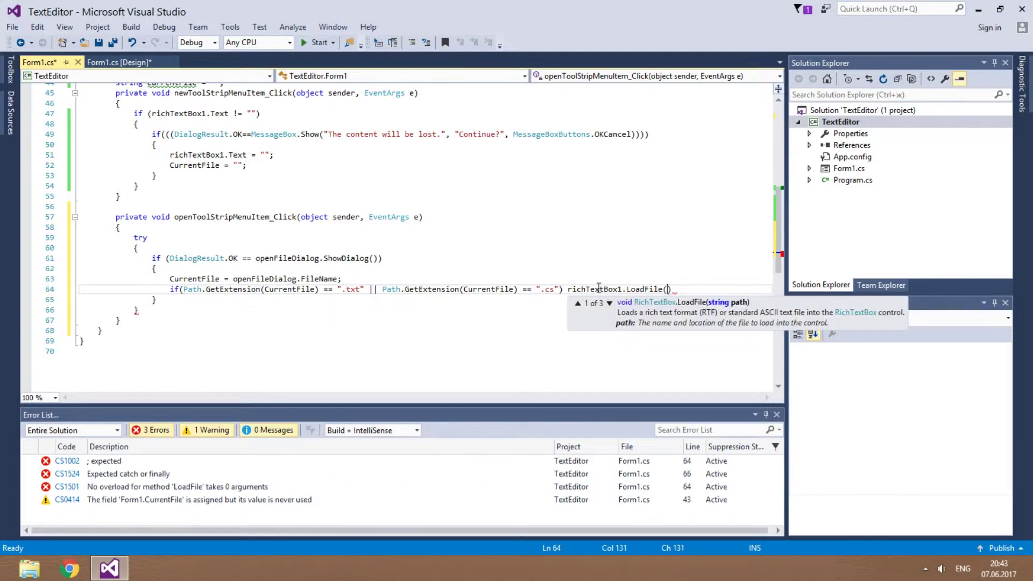
{"action": "type", "text": "Cu"}
{"action": "key", "text": "Tab"}
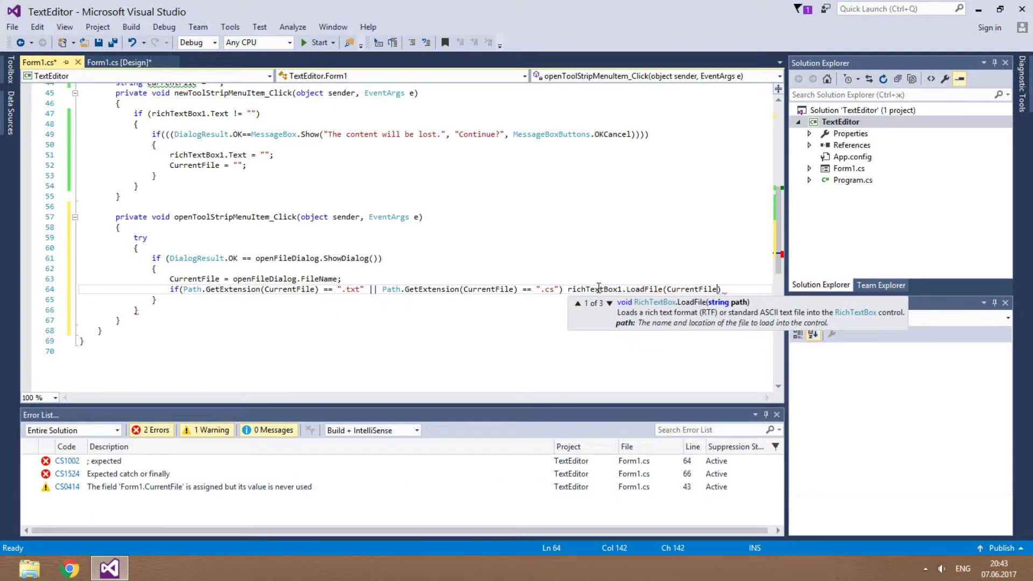
{"action": "type", "text": ","}
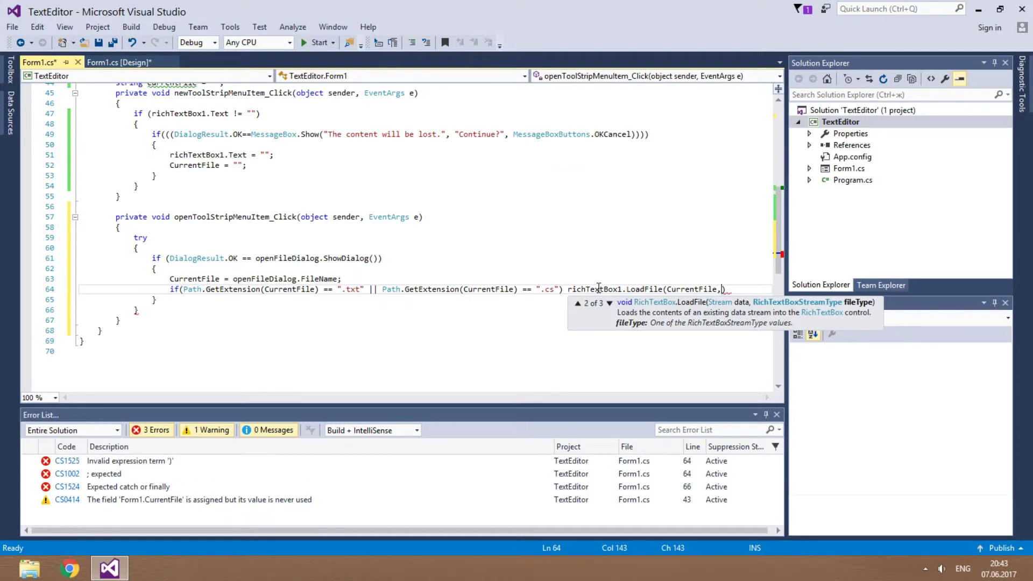
{"action": "type", "text": " ri"}
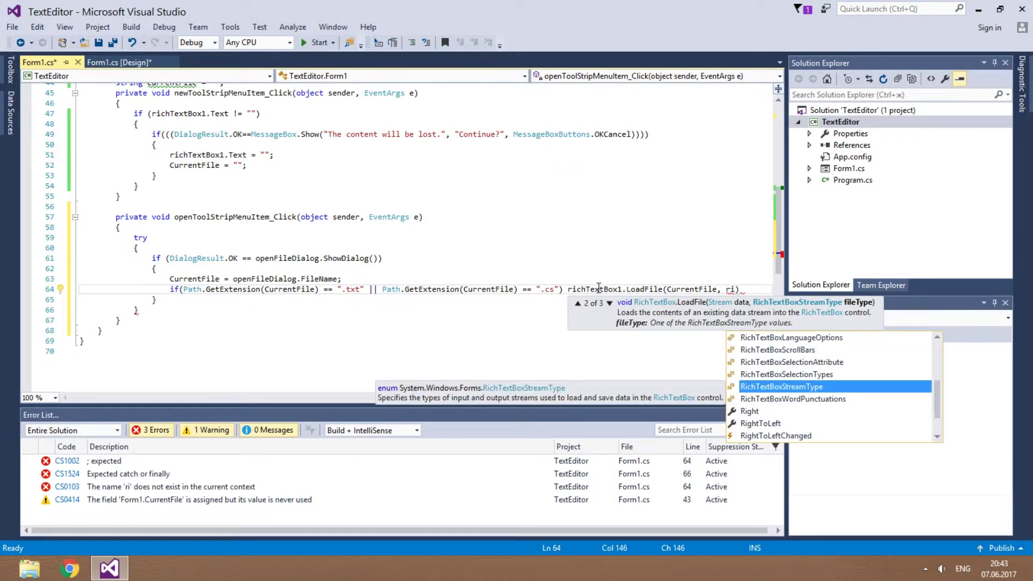
{"action": "key", "text": "Tab"}
{"action": "type", "text": "."}
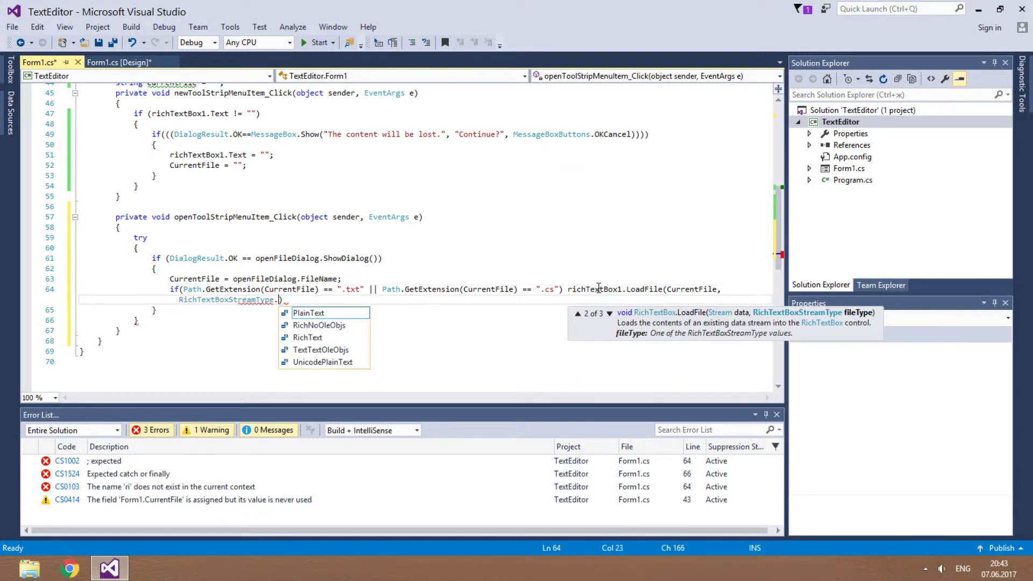
{"action": "type", "text": "p"}
{"action": "key", "text": "Tab"}
{"action": "type", "text": ")"}
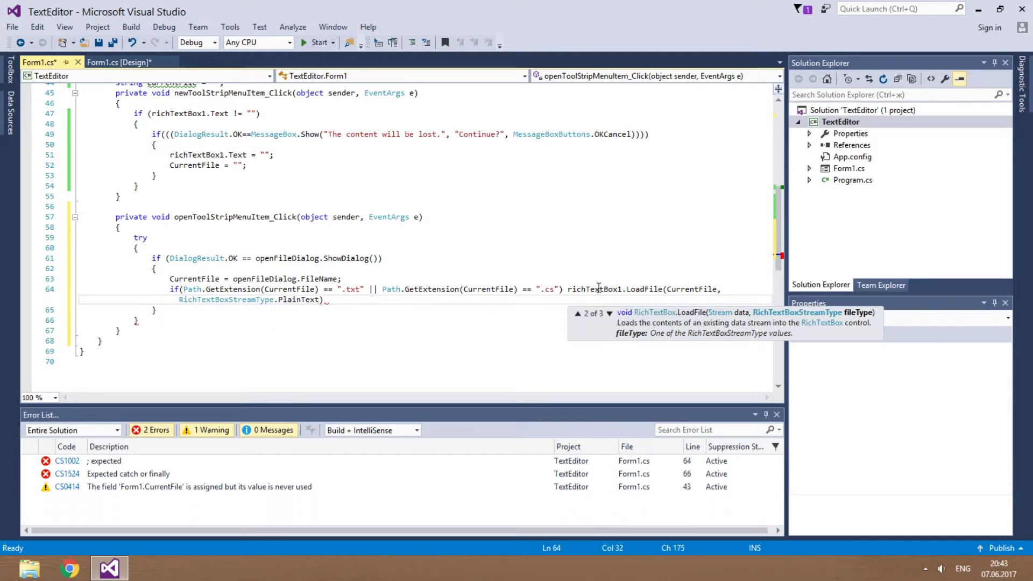
{"action": "type", "text": ";"}
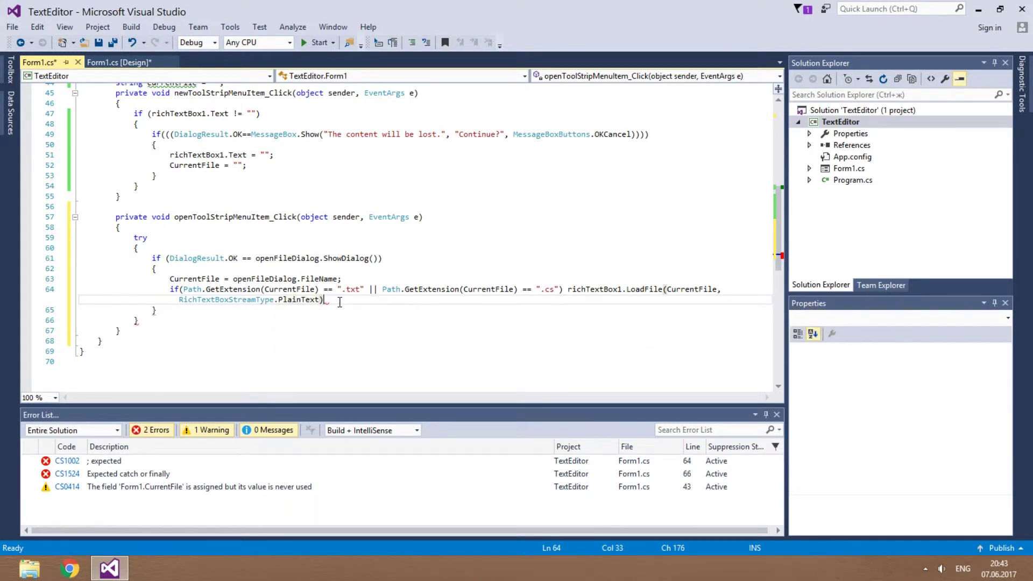
{"action": "key", "text": "Return"}
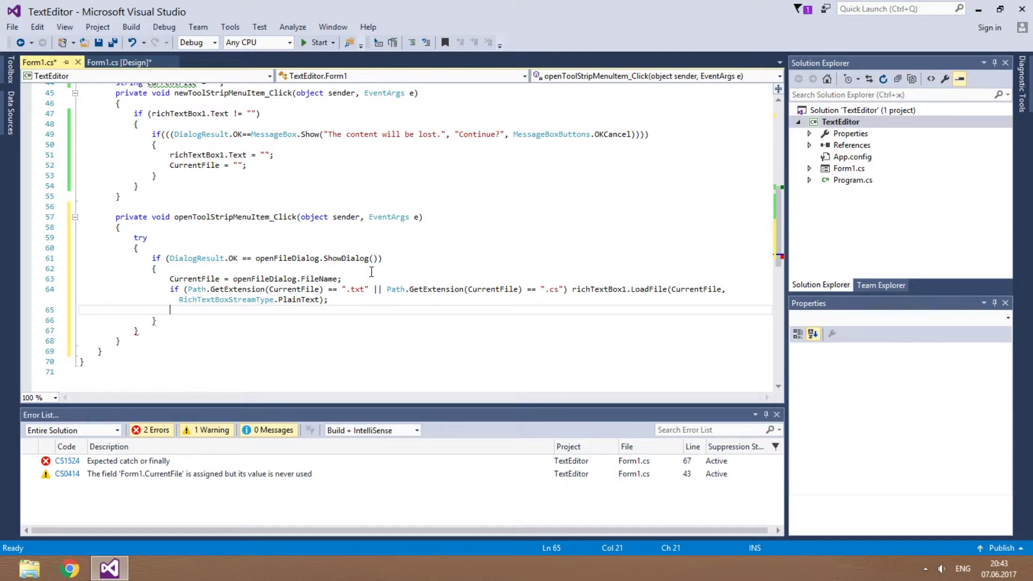
{"action": "type", "text": "else rich"}
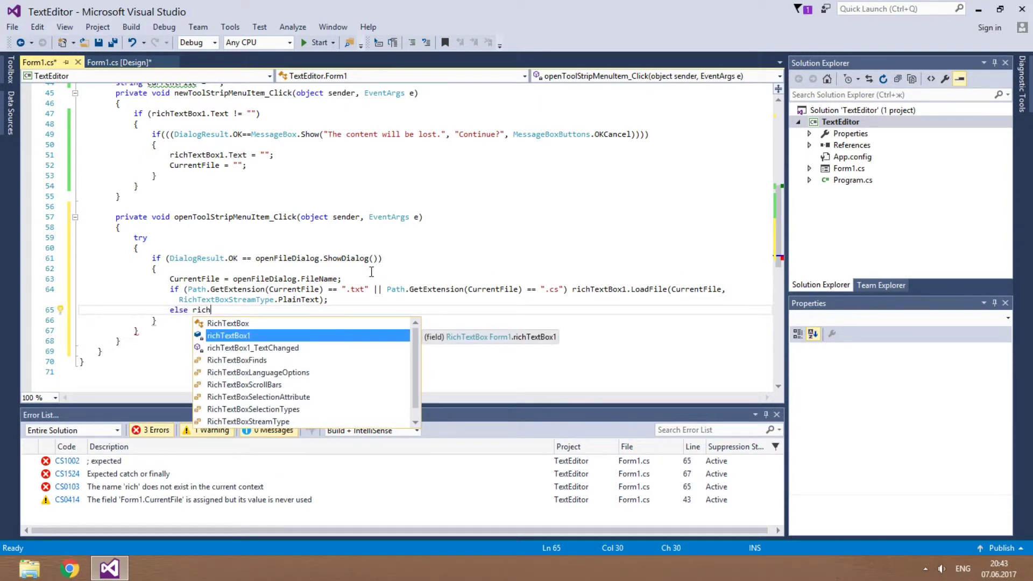
{"action": "type", "text": "TextBox1.lo"}
- Add an else branch calling richTextBox1.LoadFile(CurrentFile) for all other files
{"action": "key", "text": "Tab"}
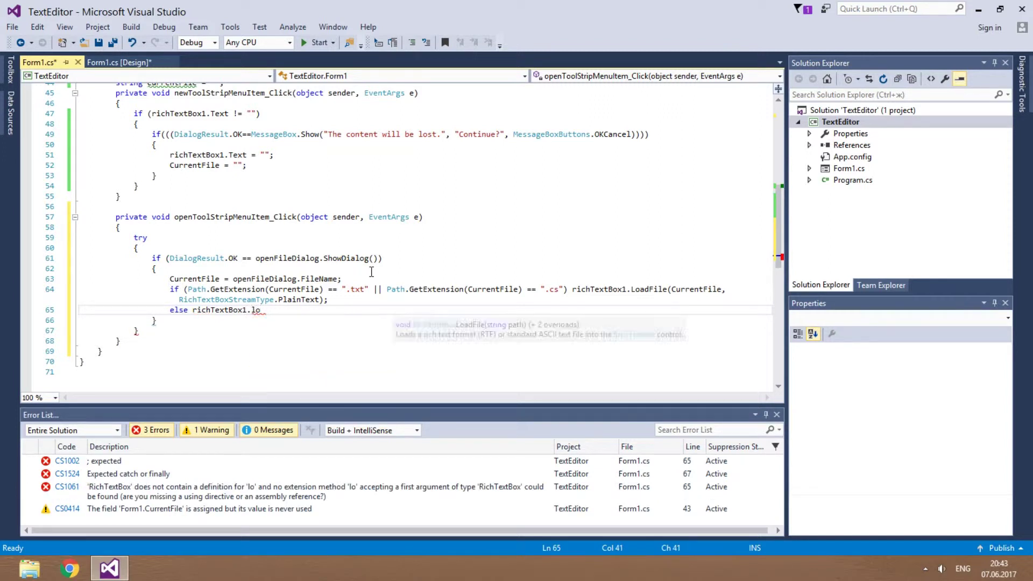
{"action": "type", "text": "("}
{"action": "type", "text": "Cur"}
{"action": "key", "text": "Down"}
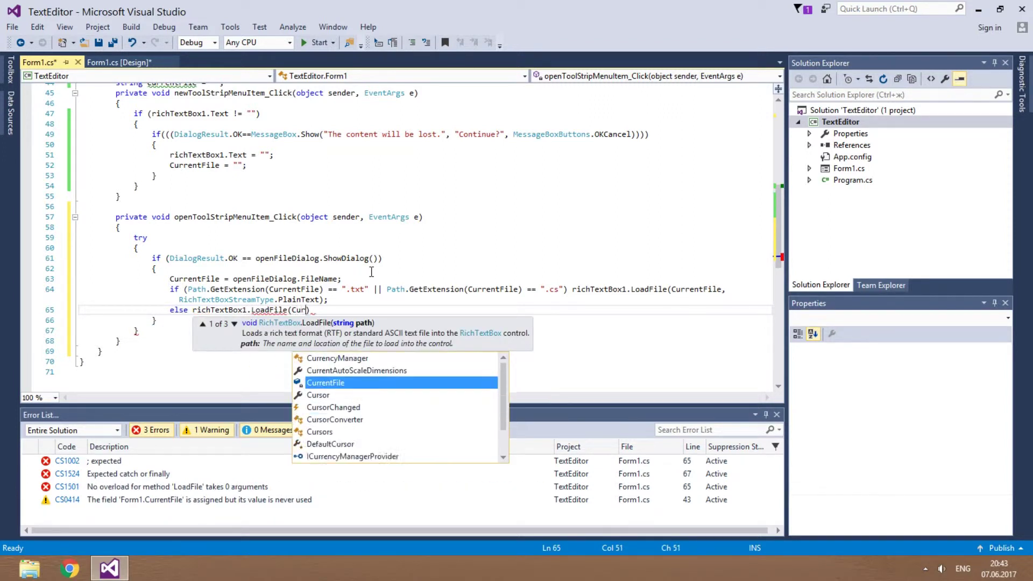
{"action": "key", "text": "Tab"}
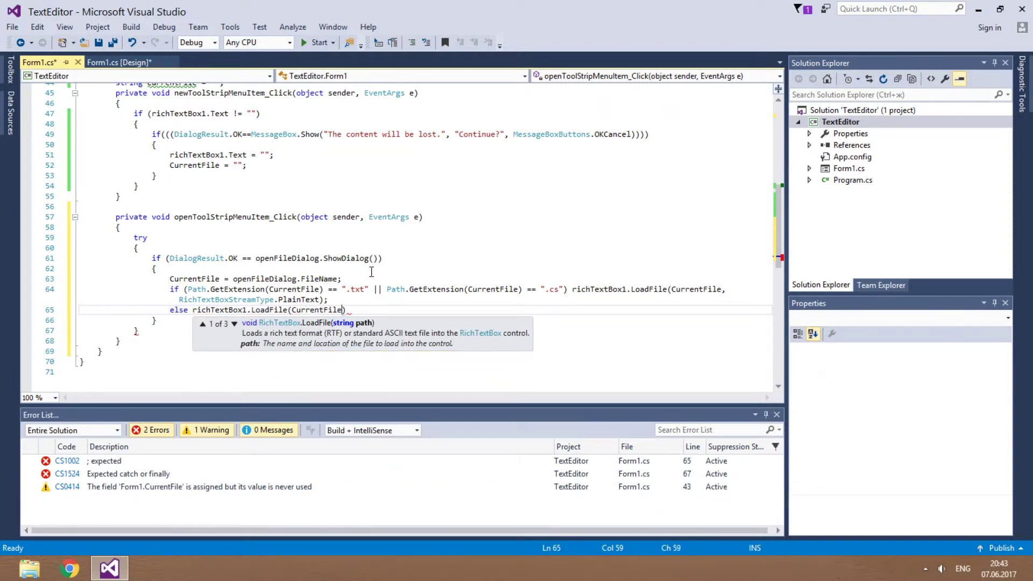
{"action": "type", "text": ")"}
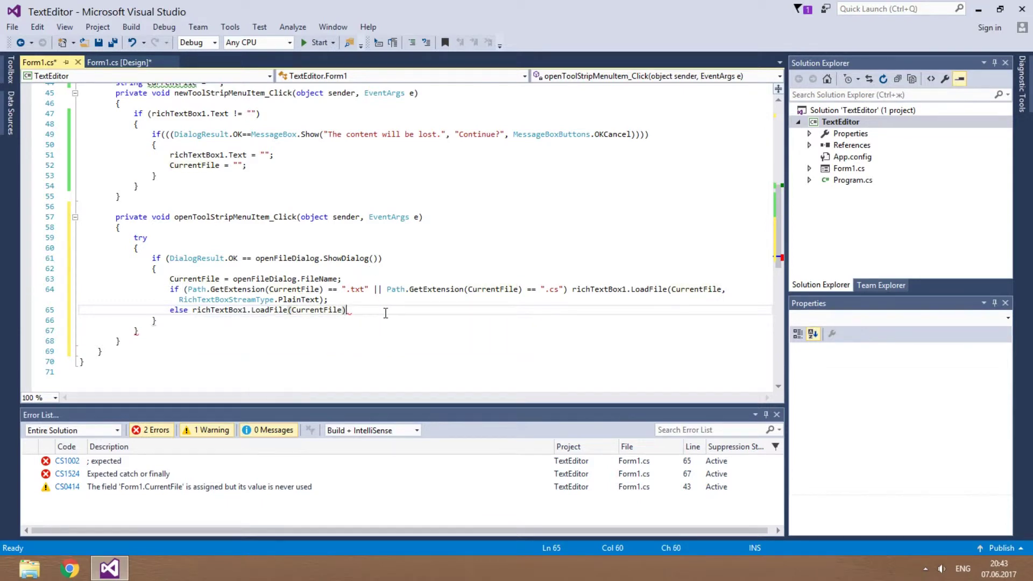
{"action": "type", "text": ";"}
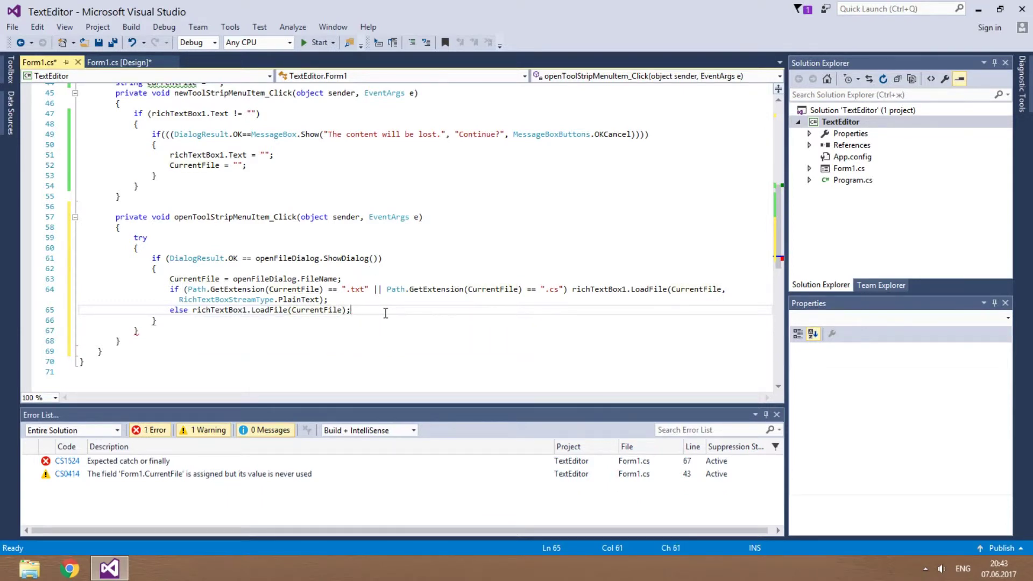
{"action": "key", "text": "Return"}
{"action": "type", "text": "this"}
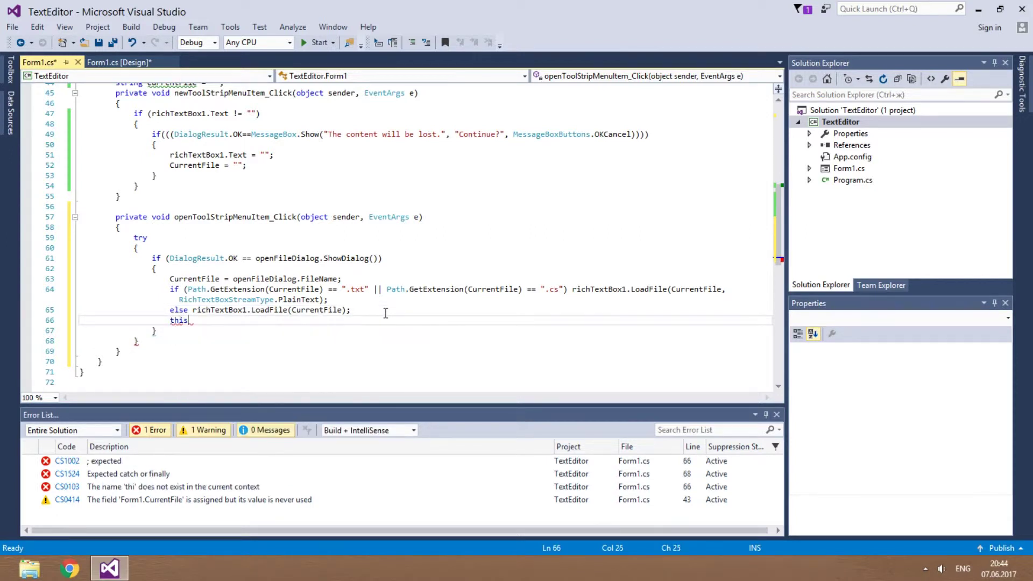
{"action": "type", "text": ".Text"}
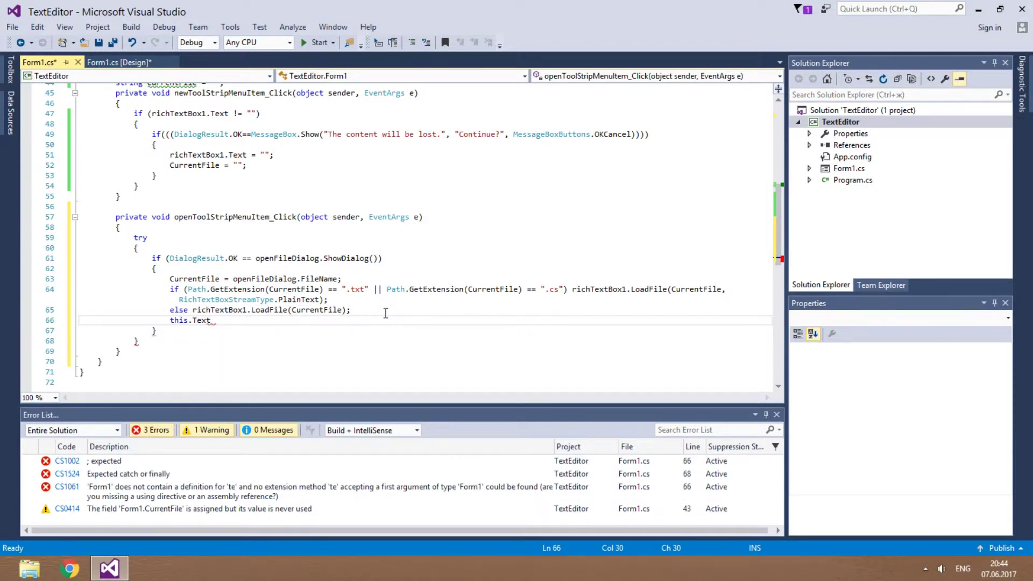
{"action": "type", "text": " = Path"}
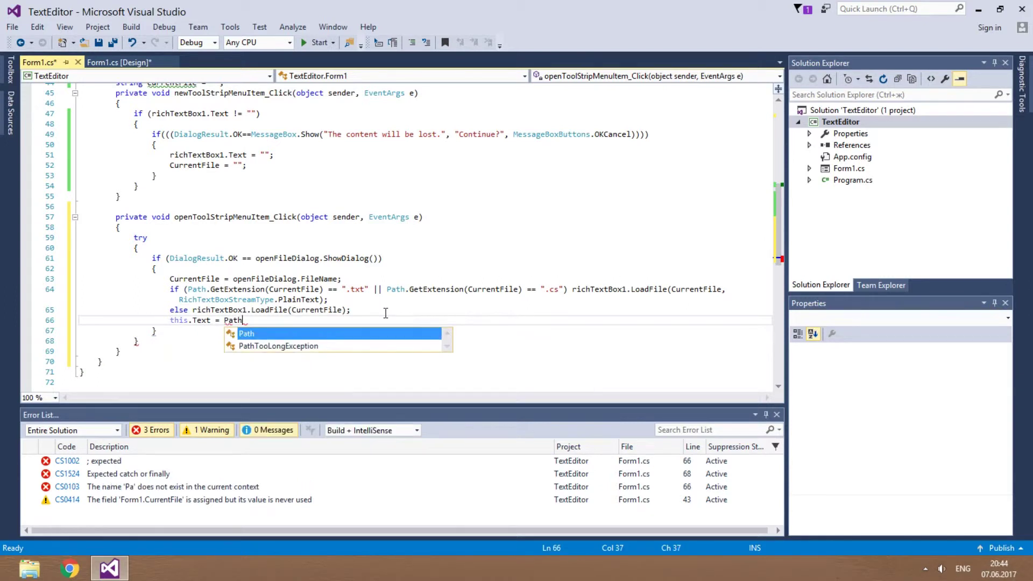
{"action": "type", "text": ".getfi"}
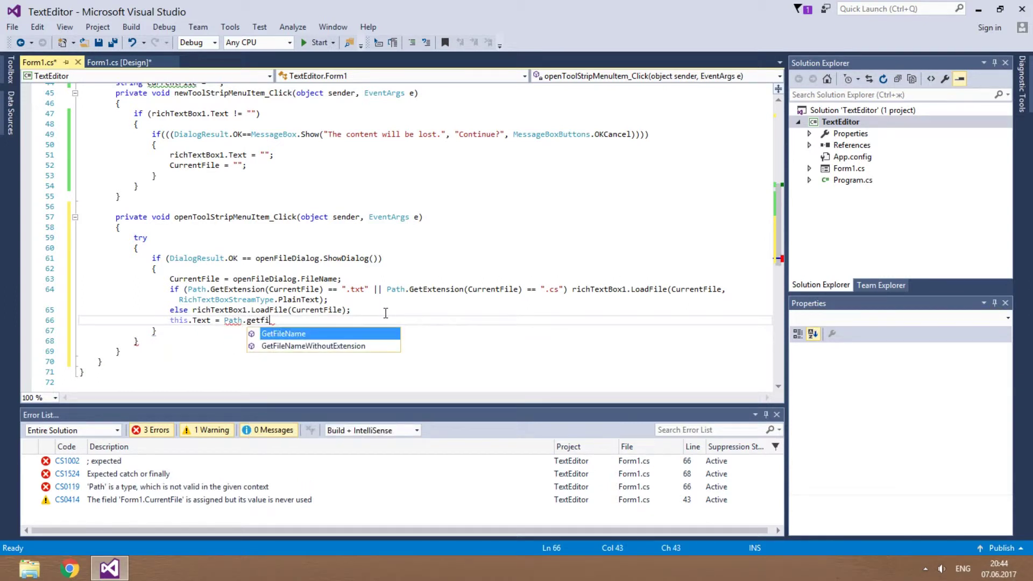
- Set this.Text to Path.GetFileName(CurrentFile) + " - Text Editor" and close the if block
{"action": "key", "text": "Tab"}
{"action": "type", "text": "(C"}
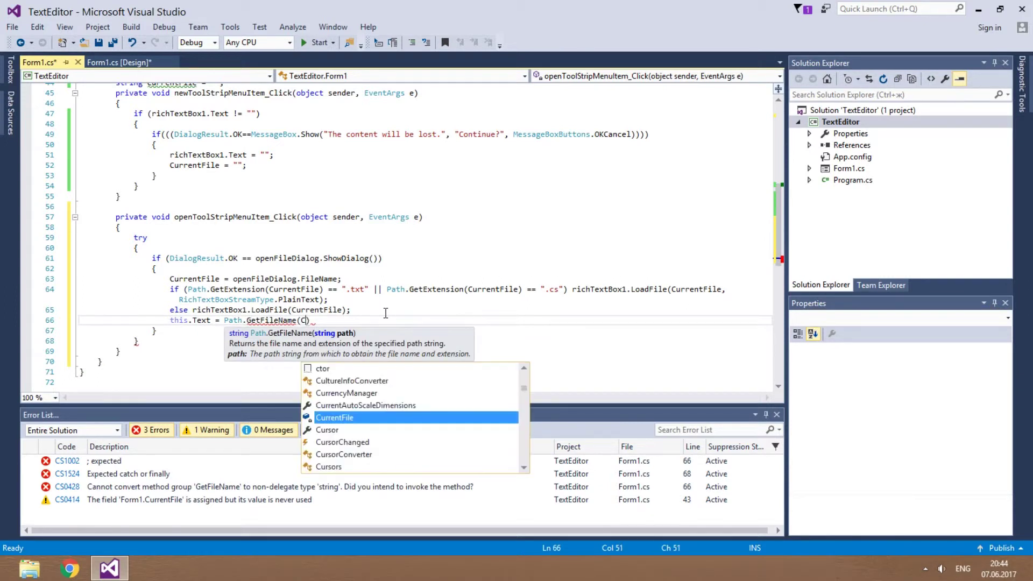
{"action": "type", "text": "u"}
{"action": "key", "text": "Tab"}
{"action": "type", "text": ")"}
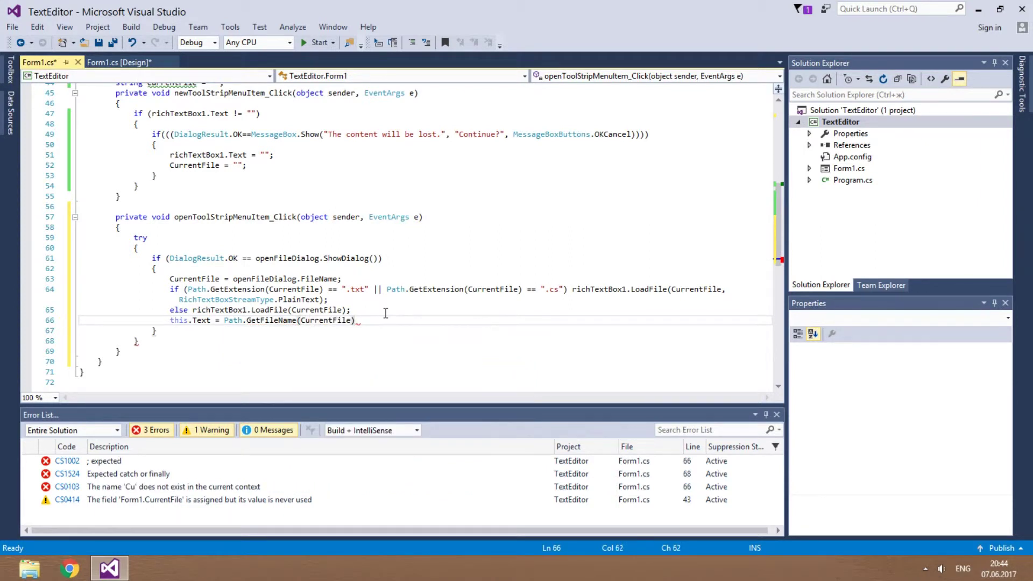
{"action": "type", "text": " +"}
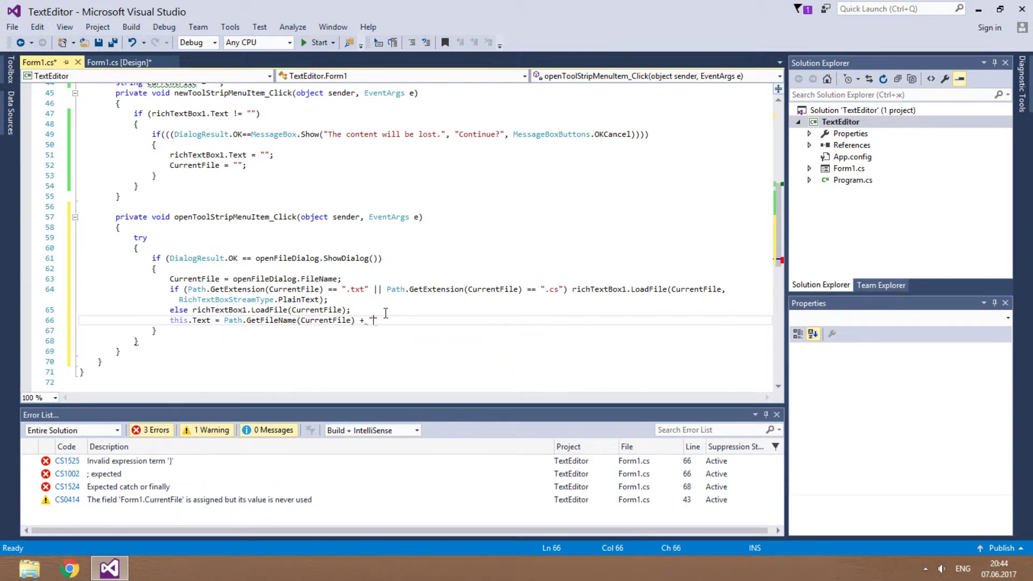
{"action": "type", "text": " \""}
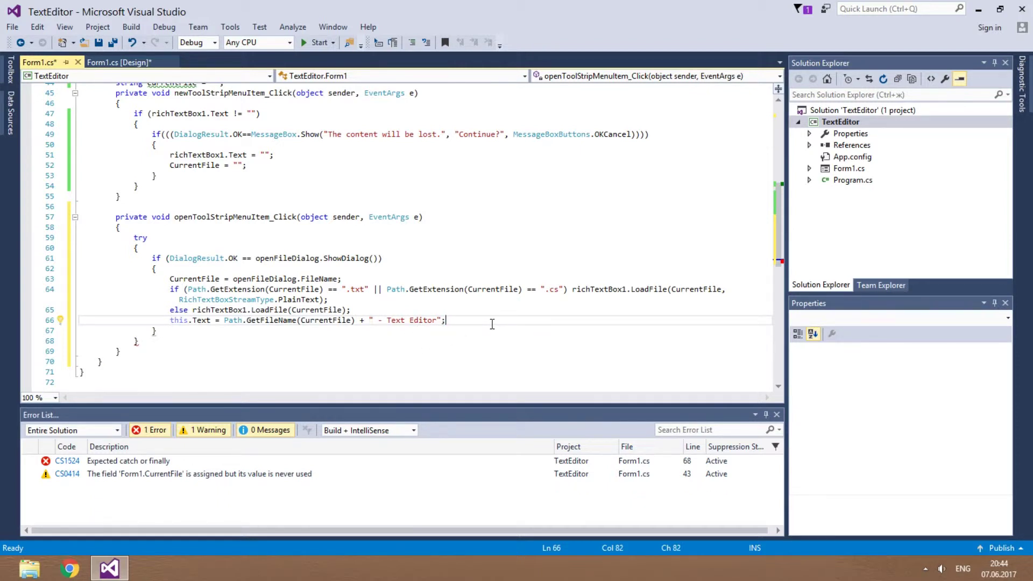
{"action": "key", "text": "Return"}
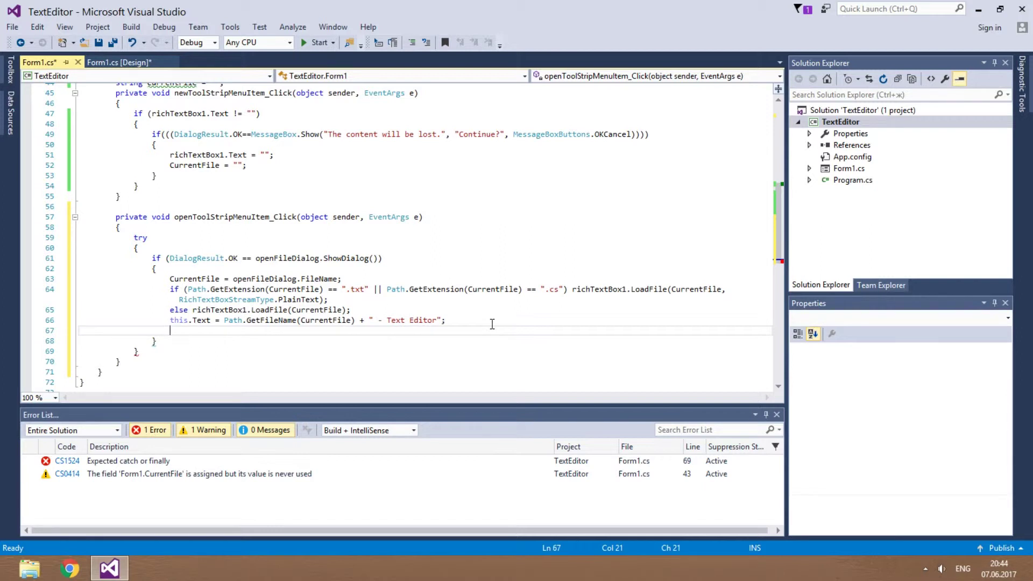
{"action": "type", "text": "}"}
{"action": "left_click", "coordinate": [133, 342]}
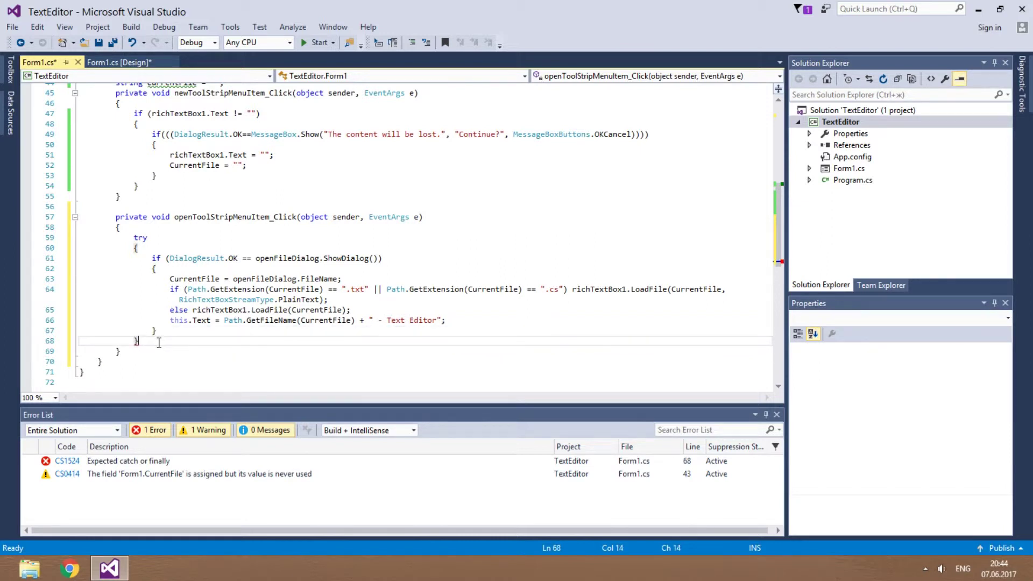
- Add catch (Exception ex) with a block calling MessageBox.Show(ex.Message)
{"action": "key", "text": "Return"}
{"action": "type", "text": "catch"}
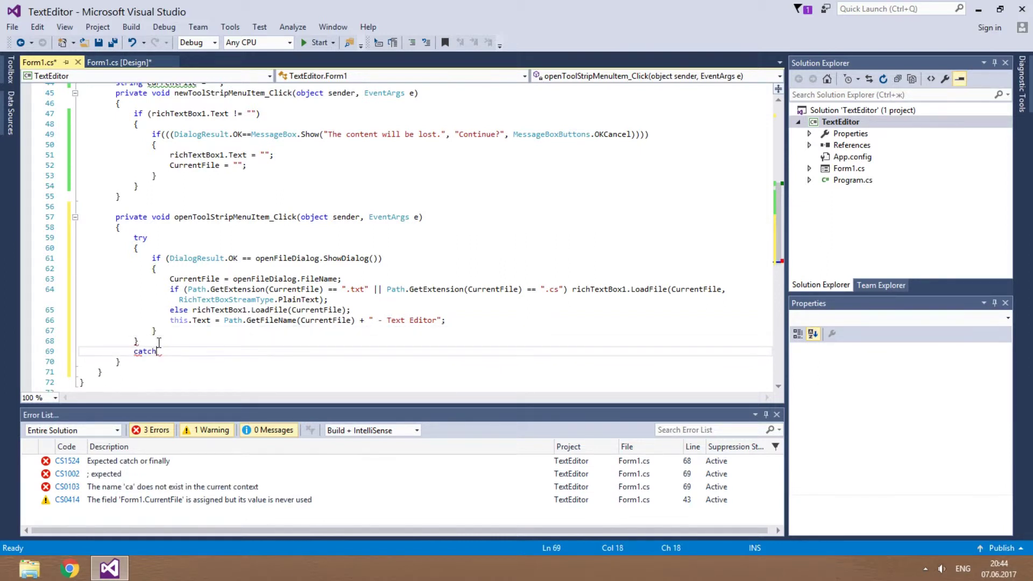
{"action": "type", "text": " (Exce"}
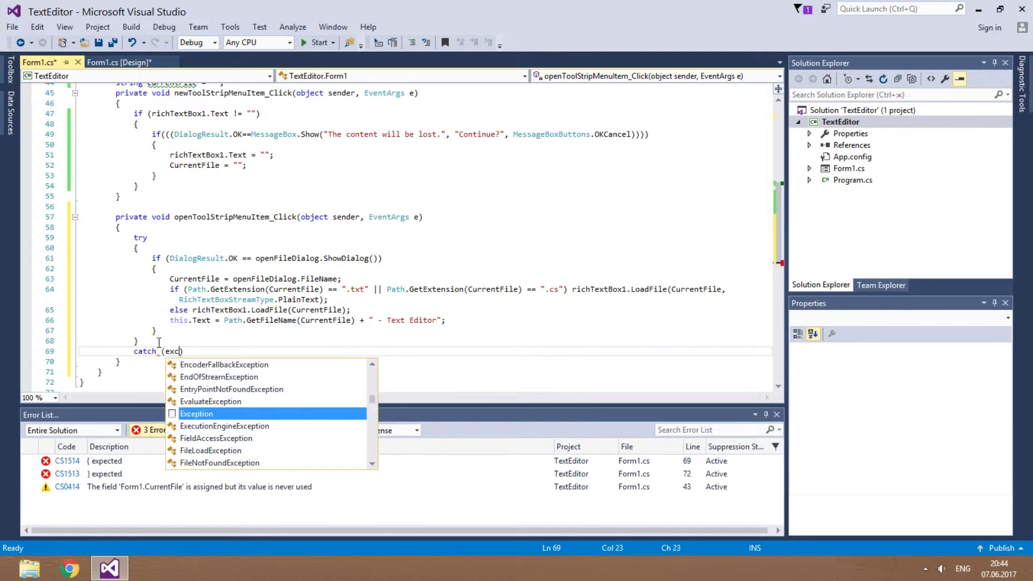
{"action": "key", "text": "Tab"}
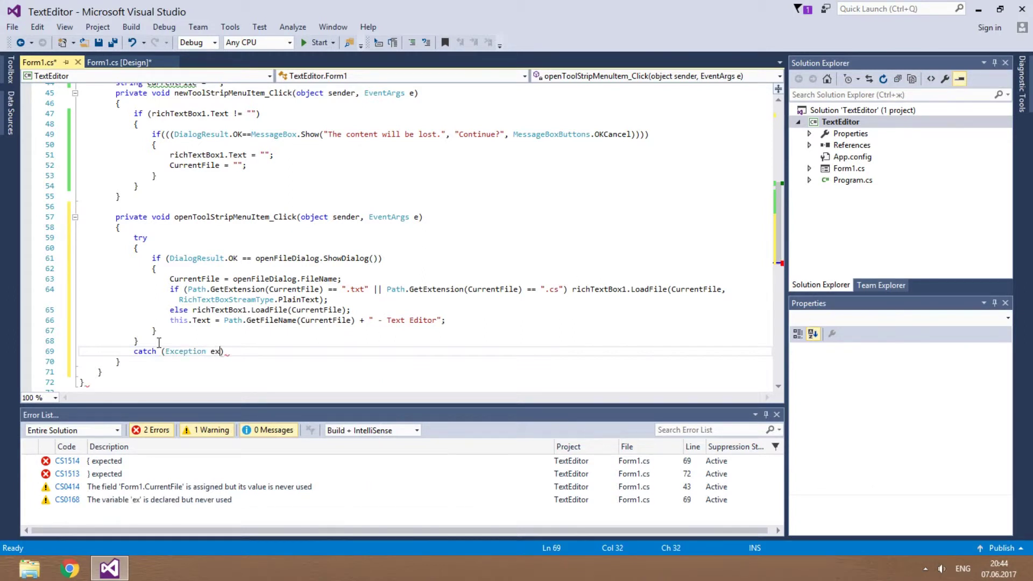
{"action": "key", "text": "Return"}
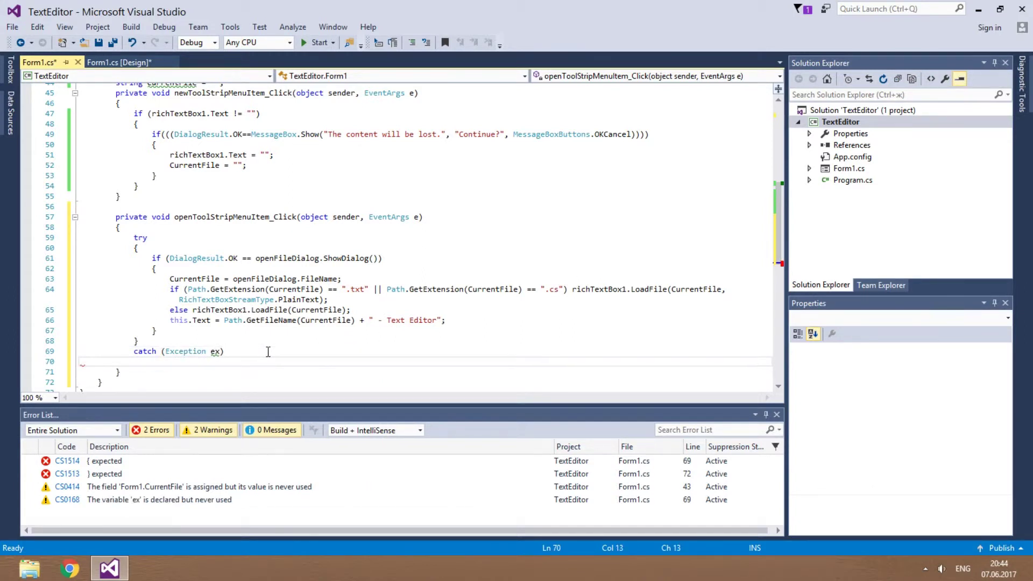
{"action": "type", "text": "{ }"}
{"action": "type", "text": "{"}
{"action": "key", "text": "Return"}
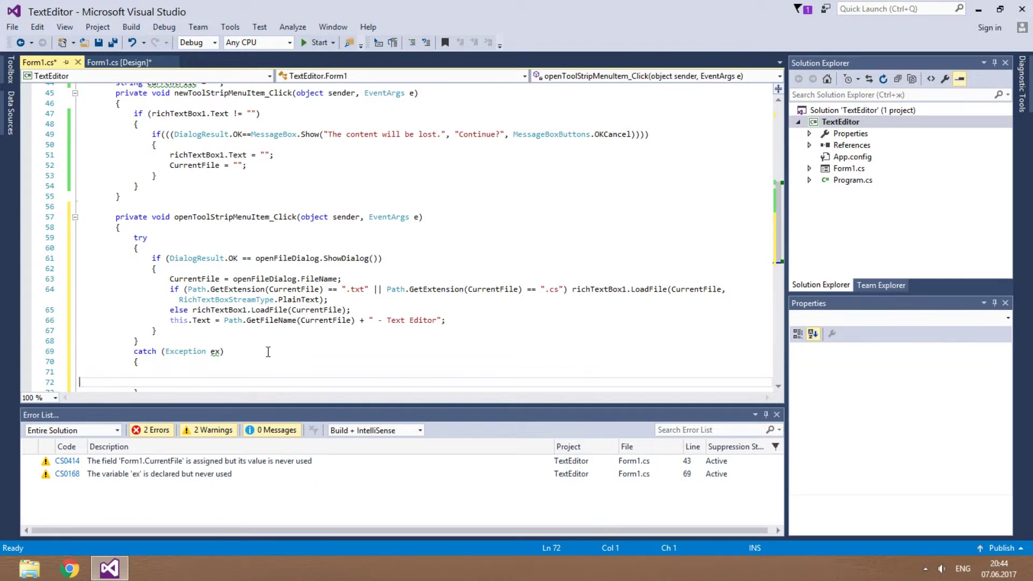
{"action": "key", "text": "BackSpace"}
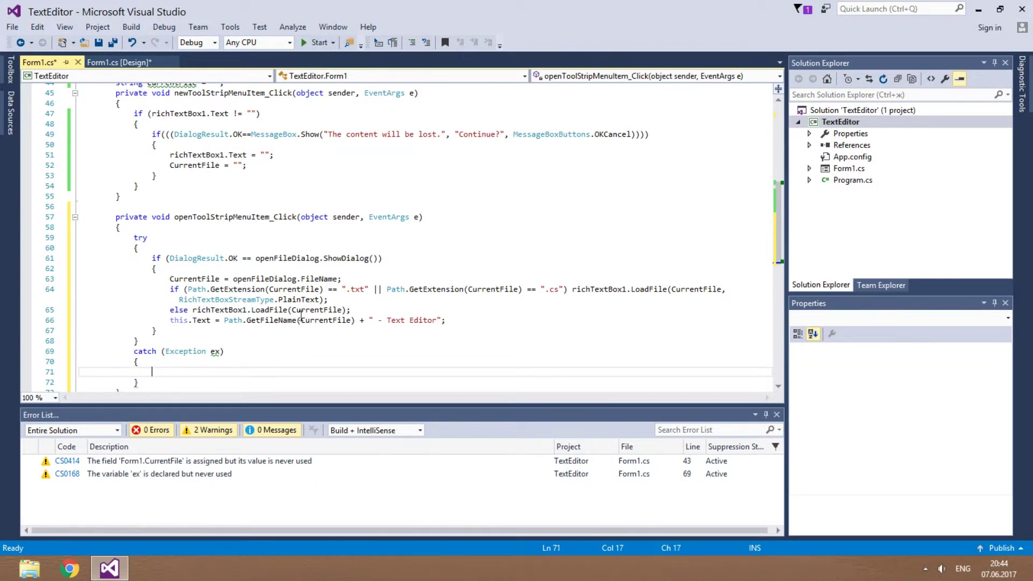
{"action": "scroll", "coordinate": [301, 316], "scroll_direction": "down", "scroll_amount": 4}
{"action": "type", "text": "mes"}
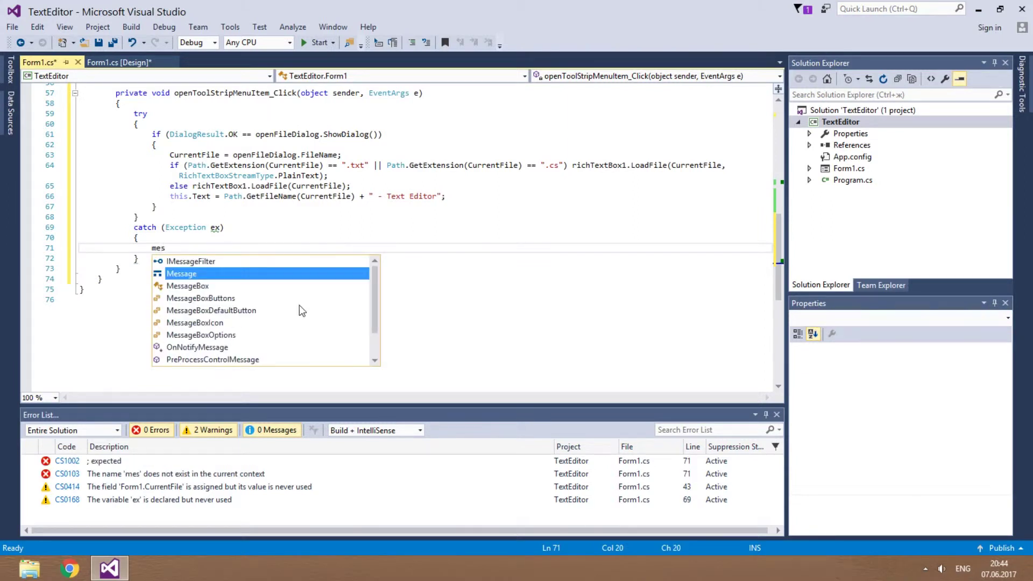
{"action": "type", "text": ".s"}
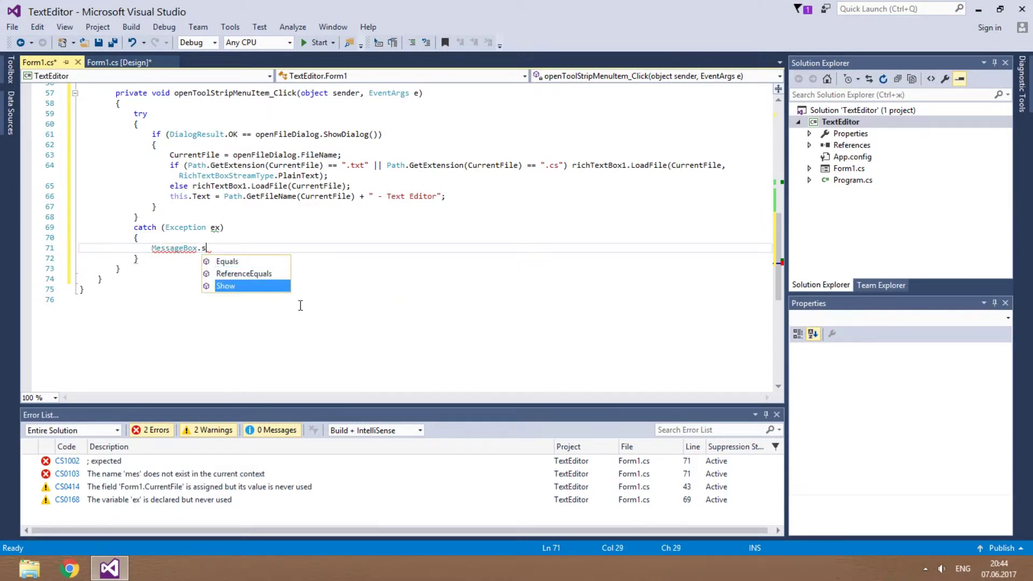
{"action": "key", "text": "Tab"}
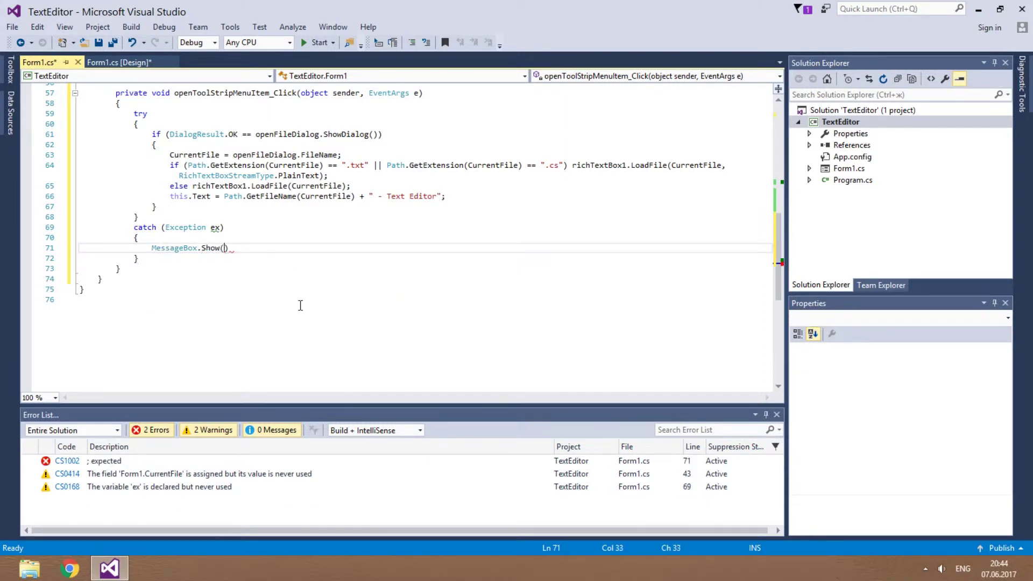
{"action": "type", "text": "(ex.me"}
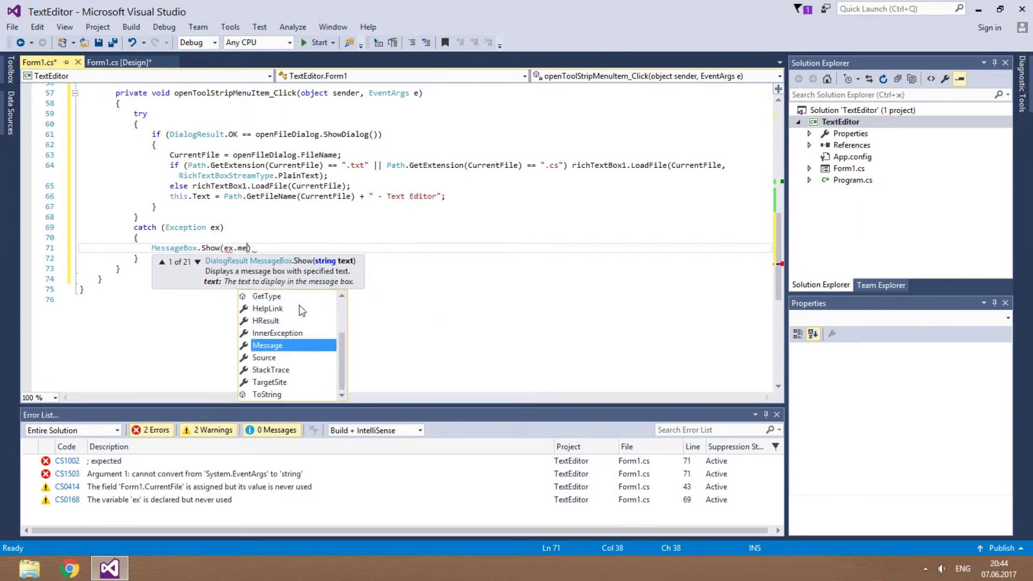
{"action": "key", "text": "Tab"}
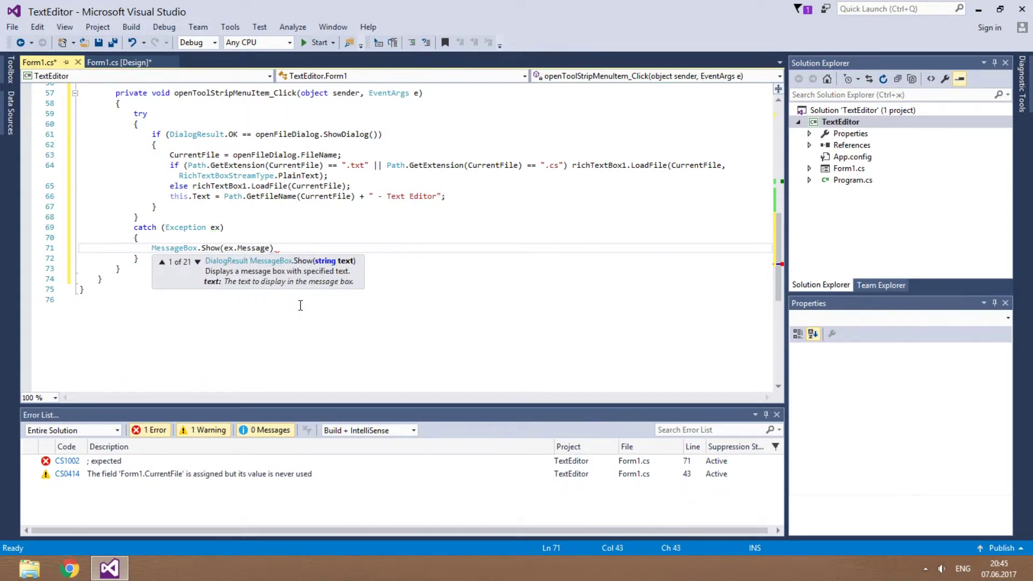
{"action": "type", "text": ")"}
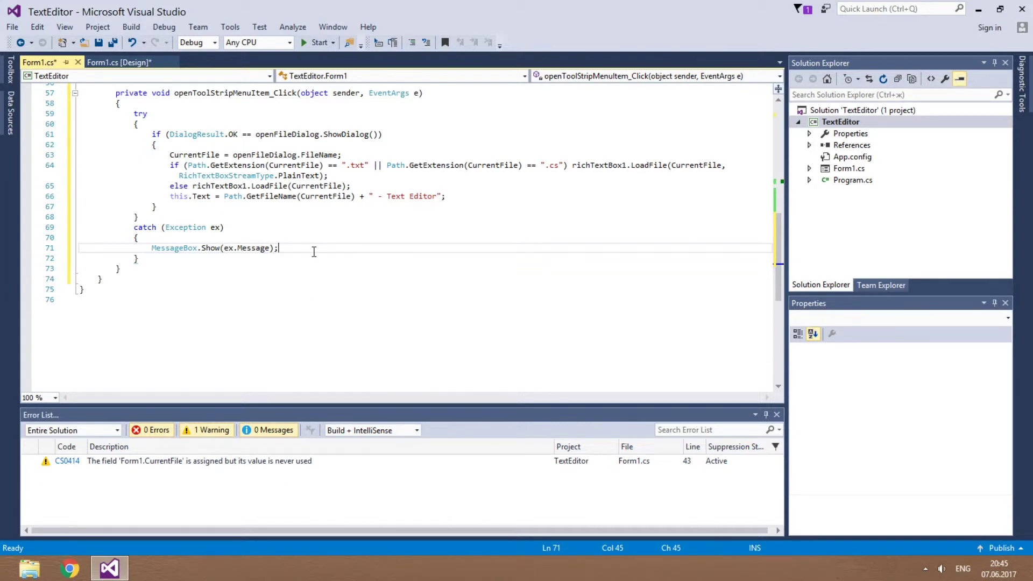
- Run the TextEditor app and clear it with File > New, accepting the content-loss warning
{"action": "left_click", "coordinate": [320, 43]}
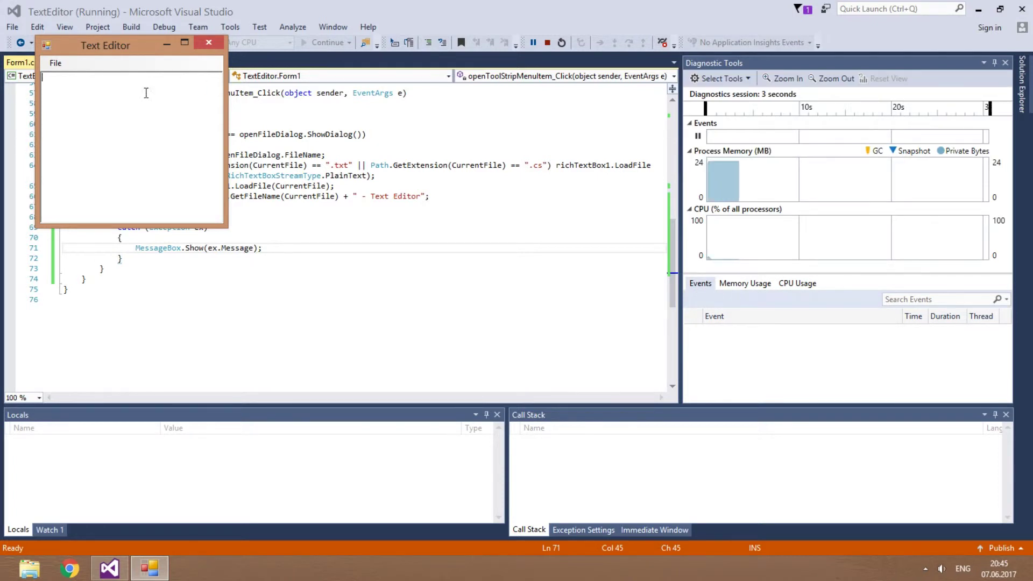
{"action": "left_click", "coordinate": [61, 64]}
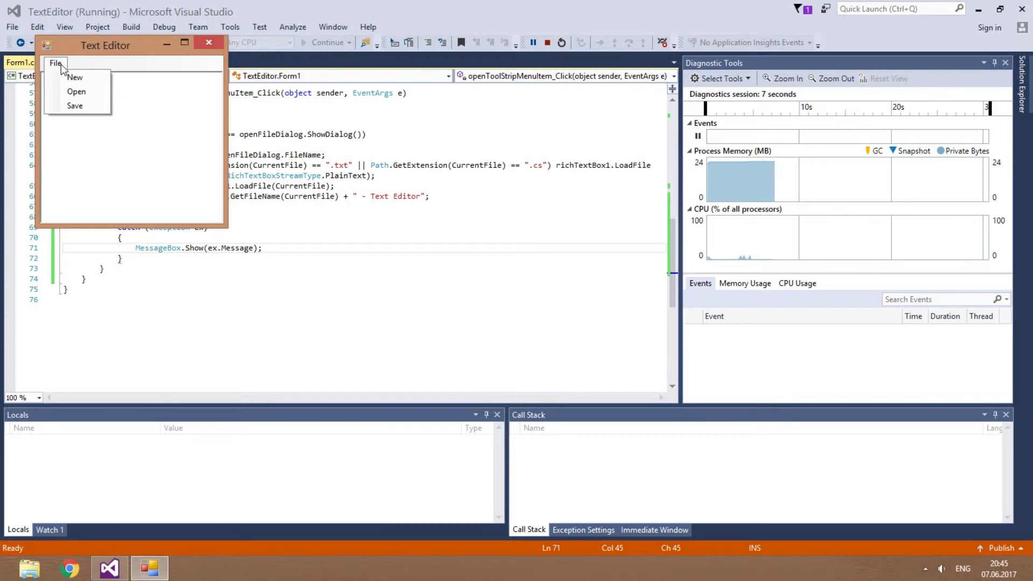
{"action": "left_click", "coordinate": [73, 78]}
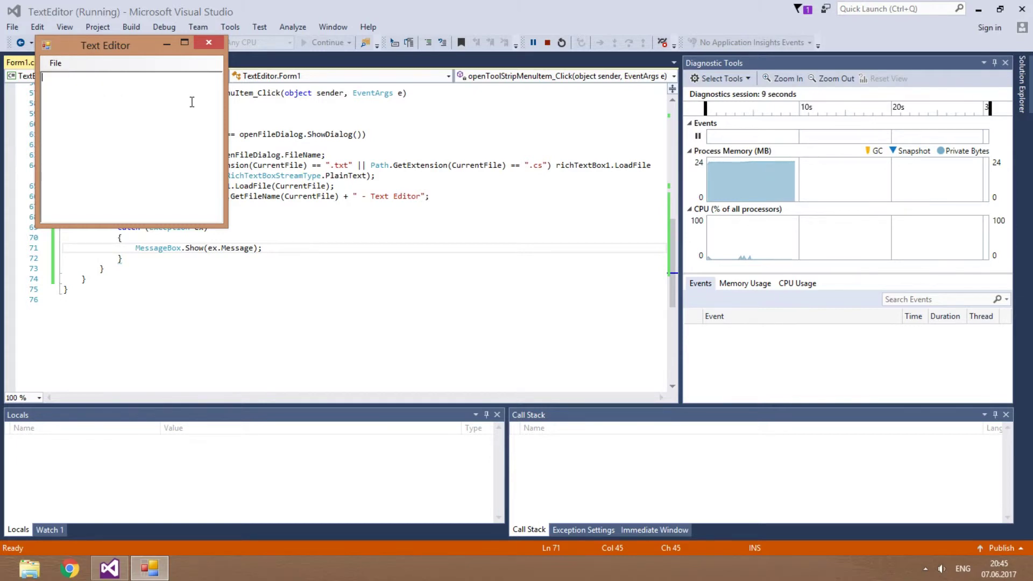
{"action": "left_click", "coordinate": [56, 63]}
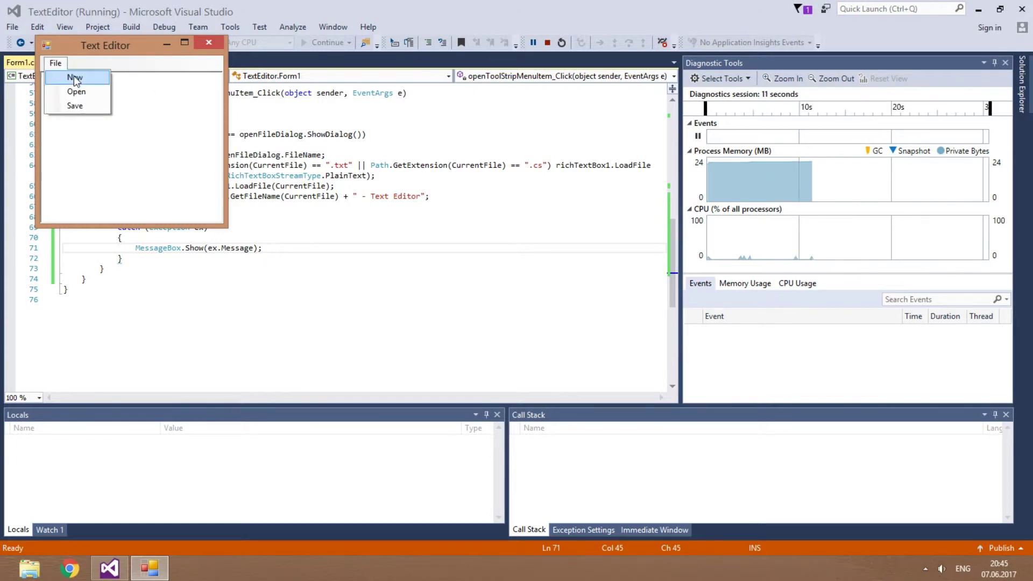
{"action": "left_click", "coordinate": [77, 81]}
{"action": "left_click", "coordinate": [55, 63]}
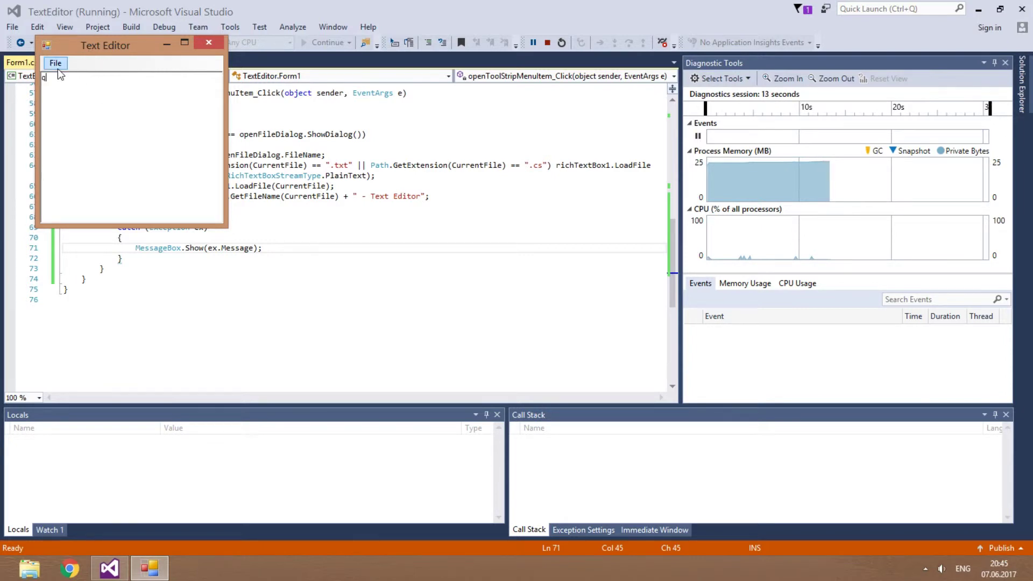
{"action": "left_click", "coordinate": [73, 77]}
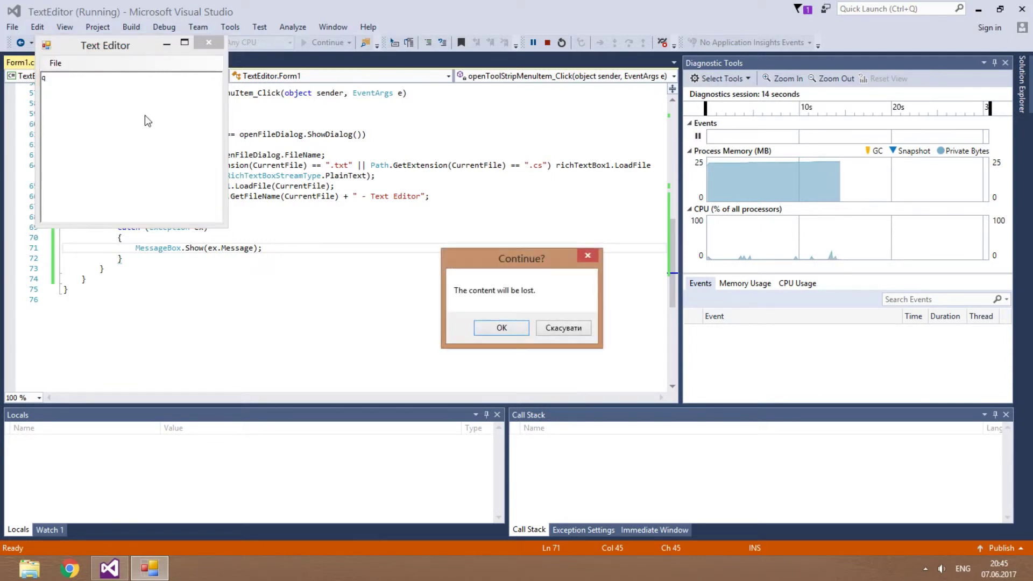
{"action": "left_click", "coordinate": [502, 327]}
- Open hosts.txt in the running Text Editor
{"action": "left_click", "coordinate": [55, 62]}
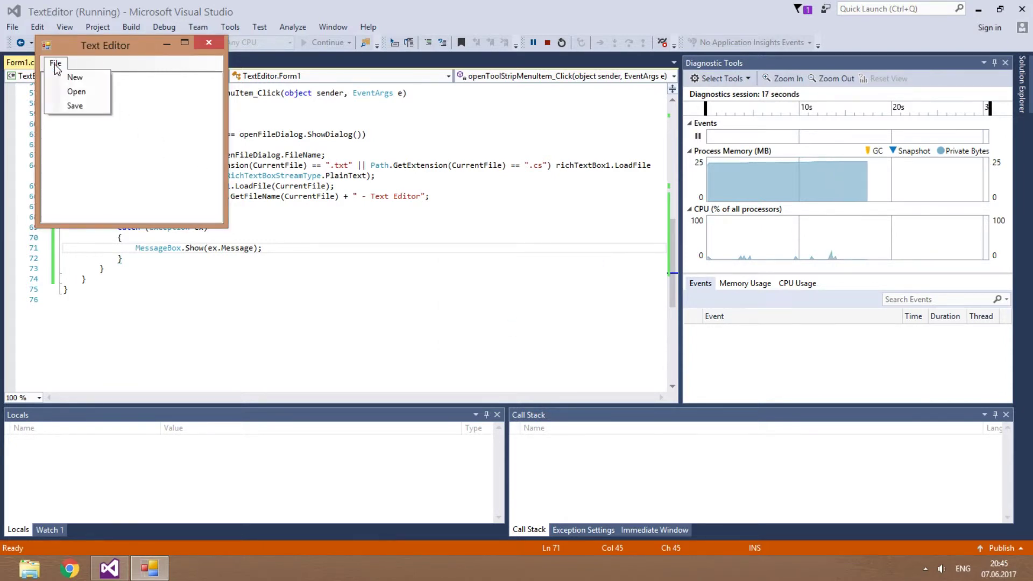
{"action": "left_click", "coordinate": [76, 92]}
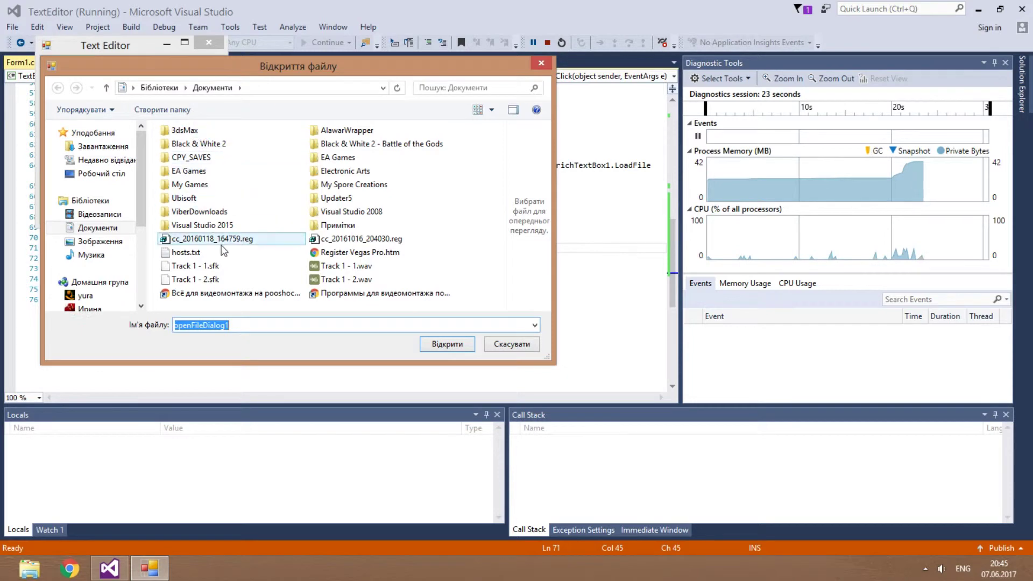
{"action": "left_click", "coordinate": [185, 253]}
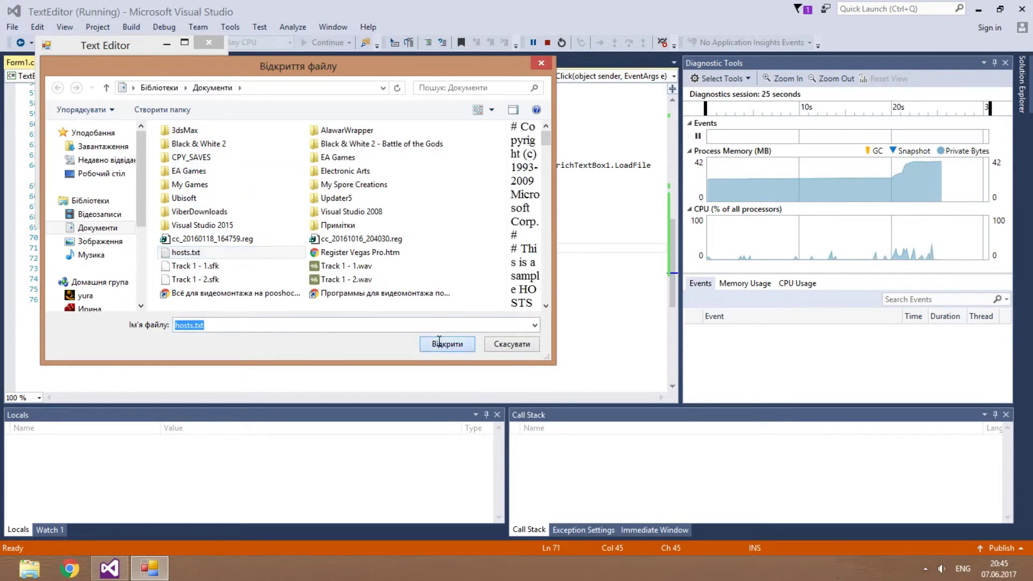
{"action": "left_click", "coordinate": [447, 344]}
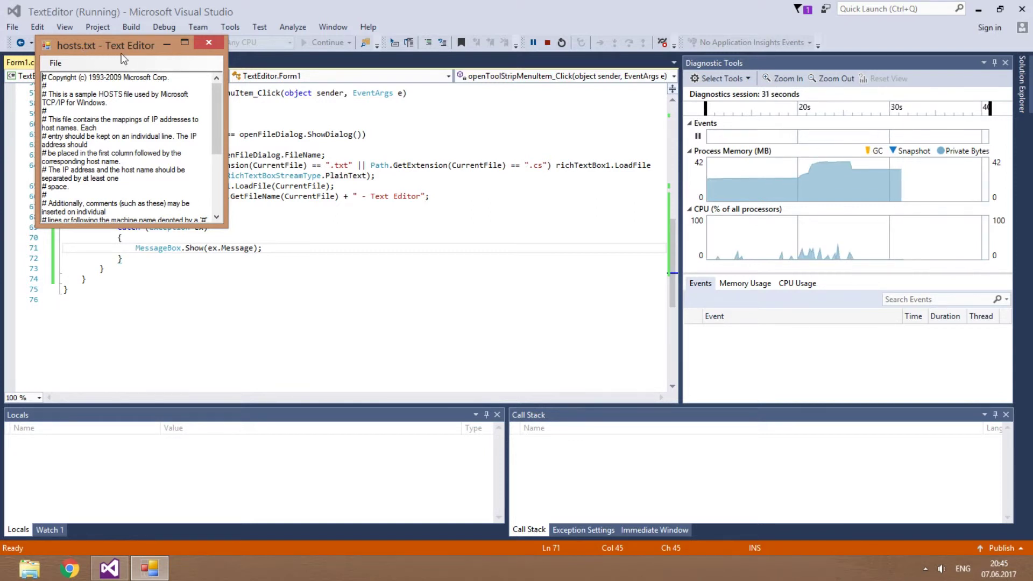
- Cancel one Open dialog, then open Program.cs in the Text Editor
{"action": "left_click", "coordinate": [55, 64]}
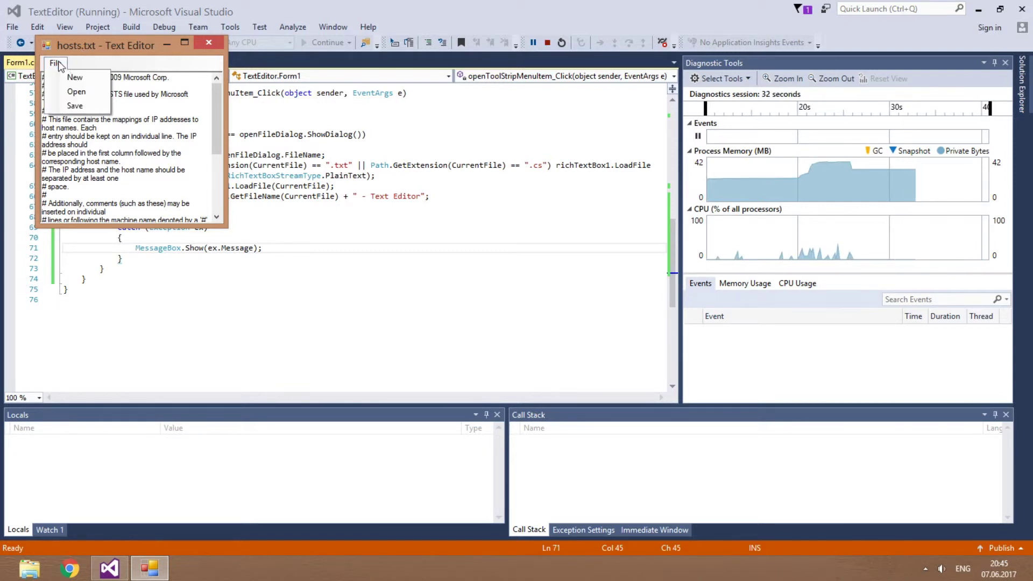
{"action": "left_click", "coordinate": [73, 85]}
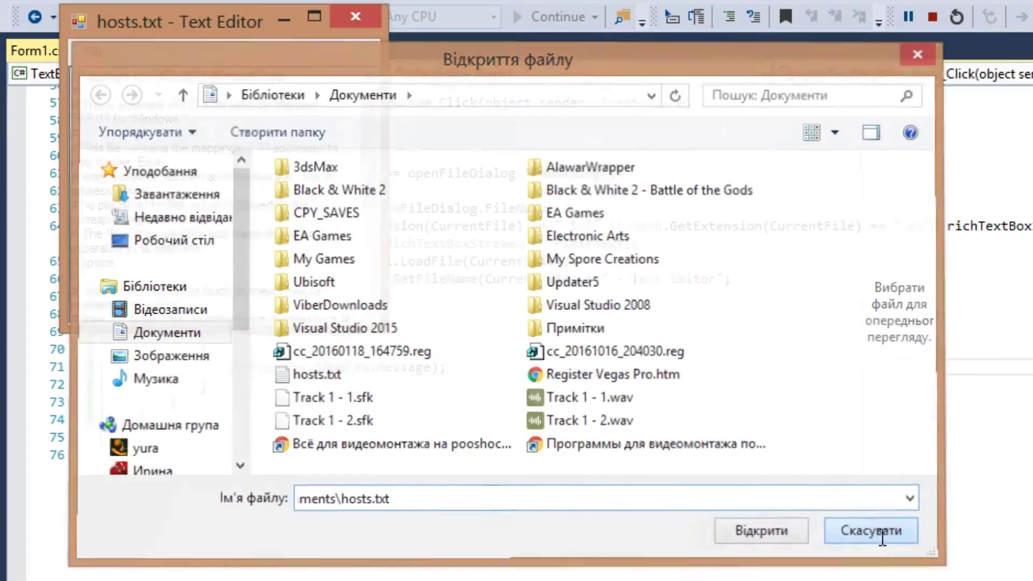
{"action": "left_click", "coordinate": [593, 386]}
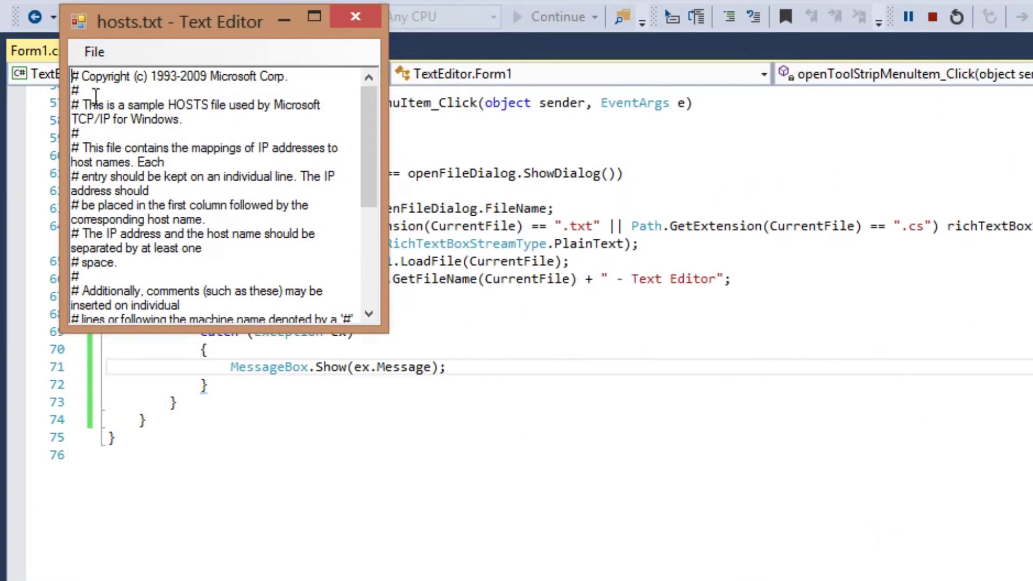
{"action": "left_click", "coordinate": [94, 52]}
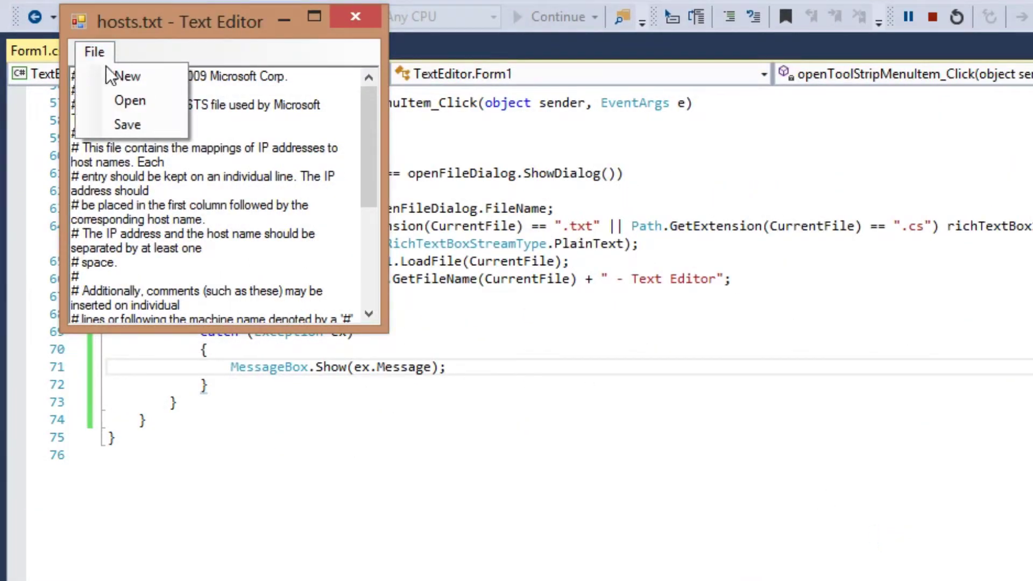
{"action": "left_click", "coordinate": [122, 99]}
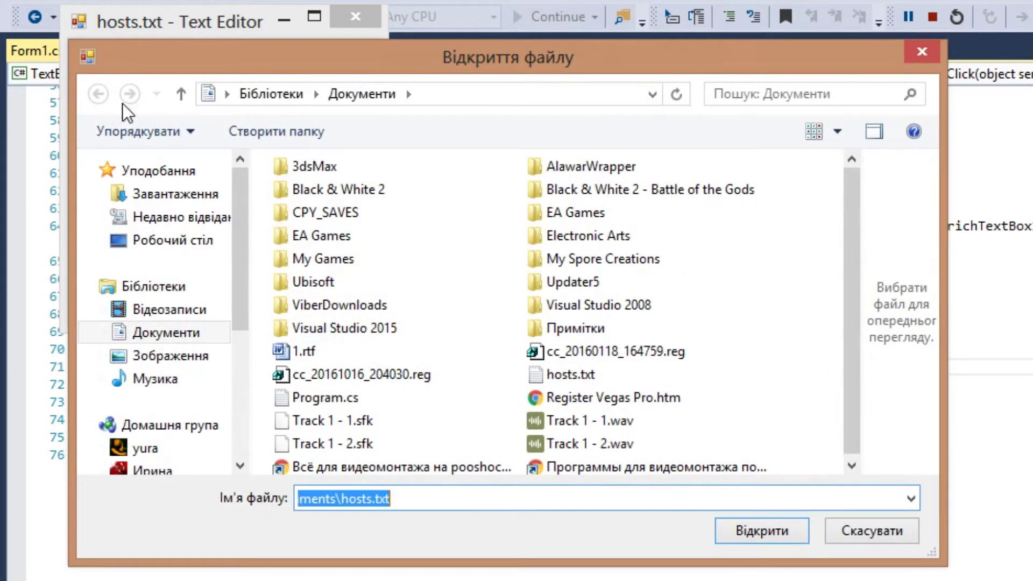
{"action": "left_click", "coordinate": [427, 398]}
{"action": "left_click", "coordinate": [762, 530]}
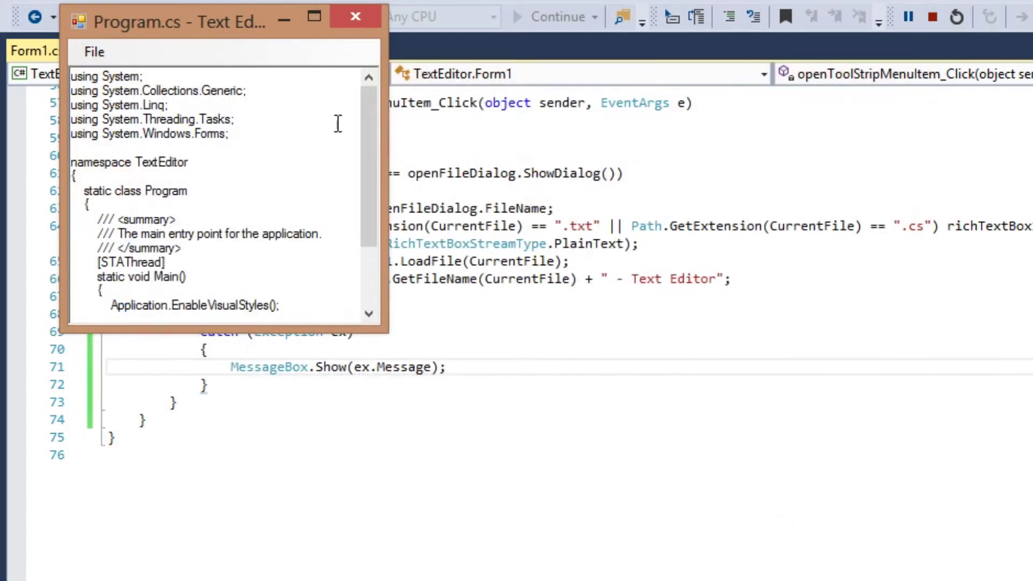
{"action": "mouse_move", "coordinate": [369, 113]}
{"action": "left_mouse_down"}
{"action": "mouse_move", "coordinate": [388, 221]}
{"action": "mouse_move", "coordinate": [367, 97]}
{"action": "left_mouse_up"}
{"action": "left_click", "coordinate": [93, 51]}
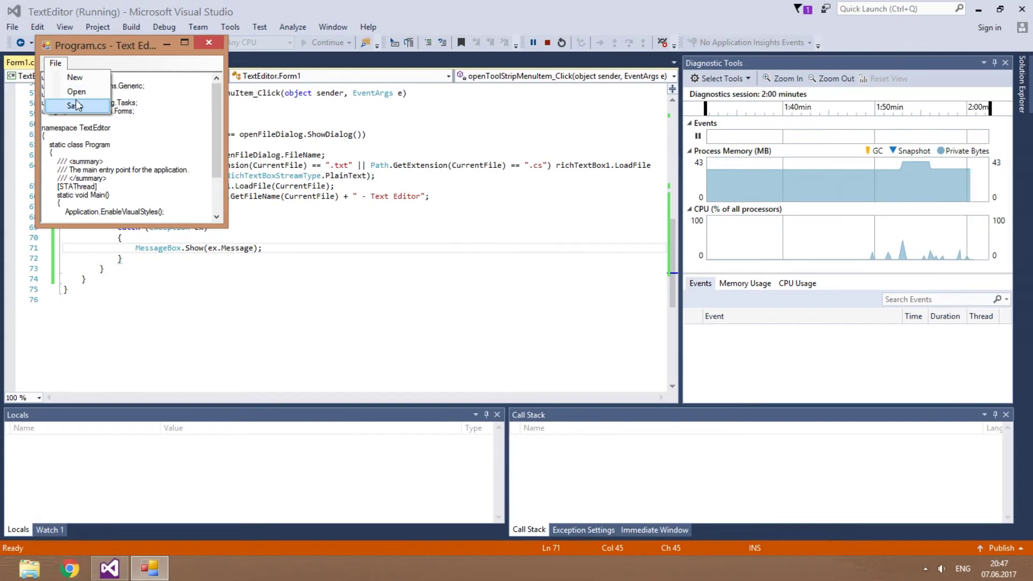
- Open 1.rtf in the running Text Editor
{"action": "left_click", "coordinate": [76, 91]}
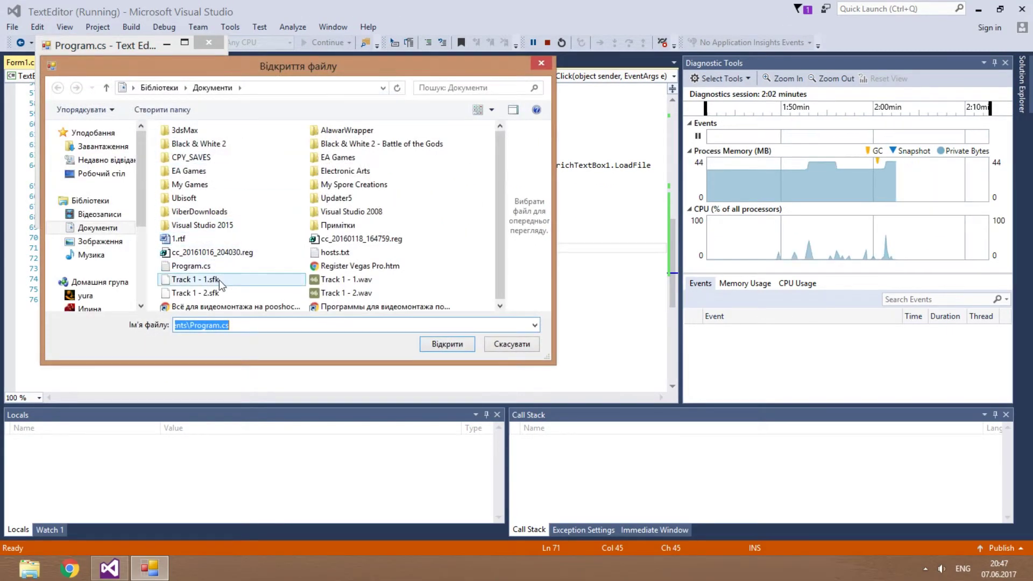
{"action": "left_click", "coordinate": [179, 239]}
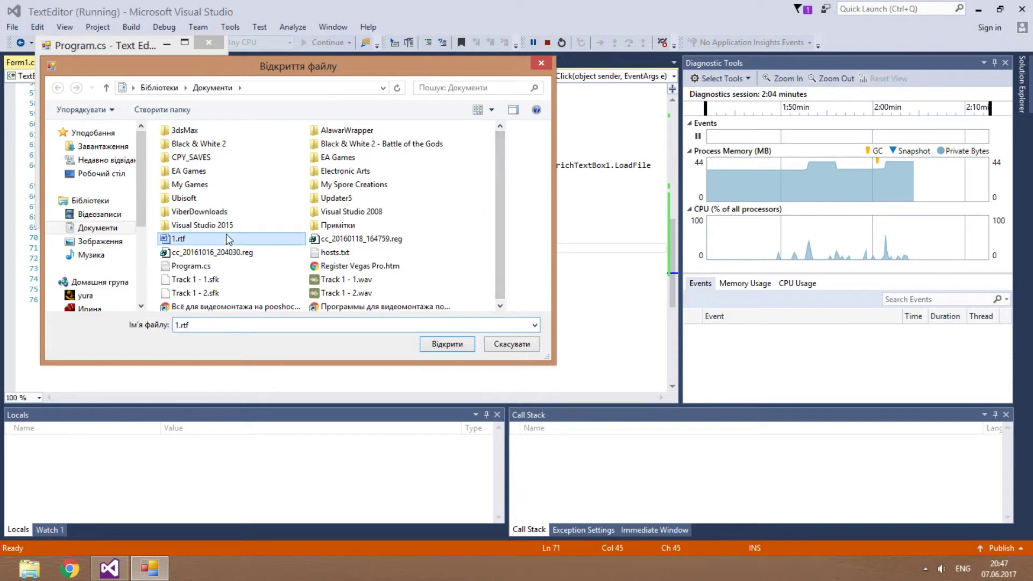
{"action": "left_click", "coordinate": [448, 344]}
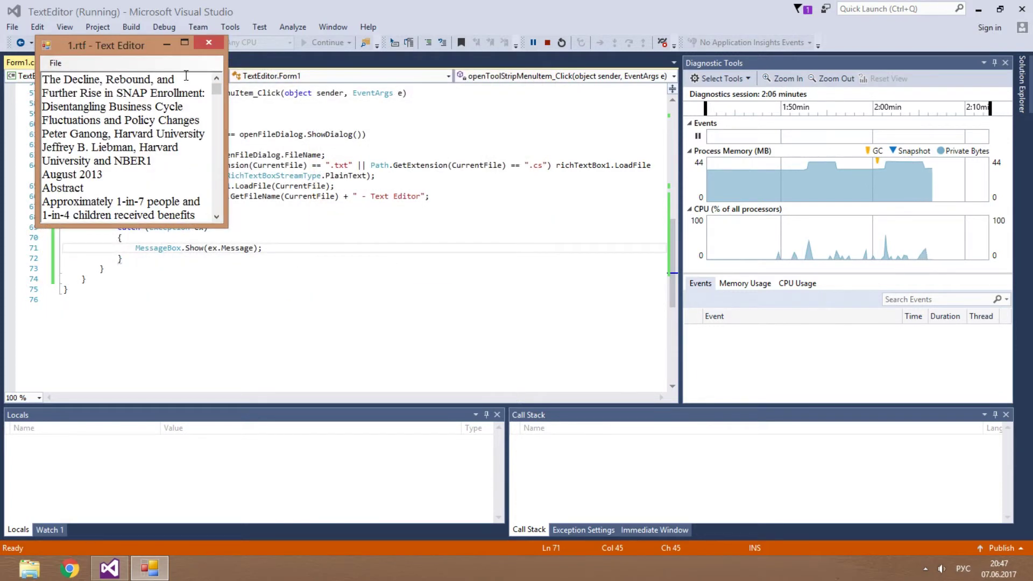
{"action": "left_click_drag", "start_coordinate": [217, 89], "coordinate": [220, 112]}
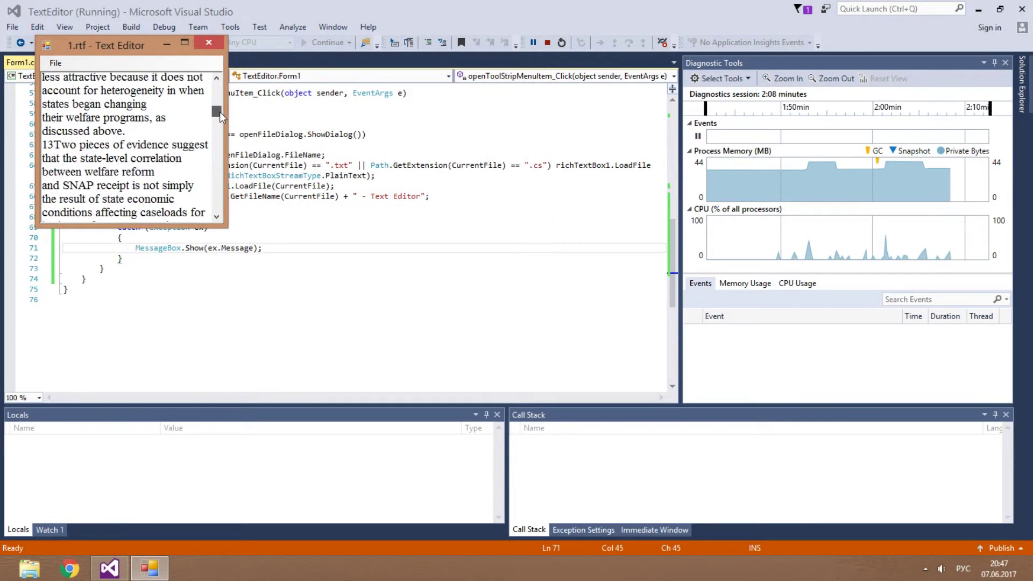
- Maximize and restore the Text Editor window, then close it
{"action": "left_click", "coordinate": [185, 45]}
{"action": "mouse_move", "coordinate": [1028, 141]}
{"action": "left_mouse_down"}
{"action": "mouse_move", "coordinate": [1026, 539]}
{"action": "mouse_move", "coordinate": [1026, 40]}
{"action": "left_mouse_up"}
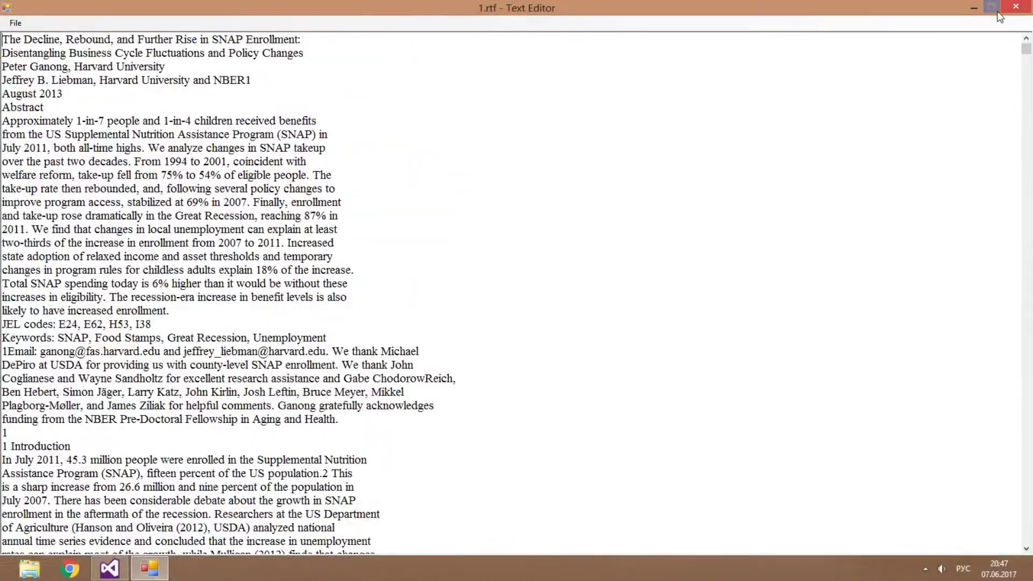
{"action": "left_click", "coordinate": [995, 10]}
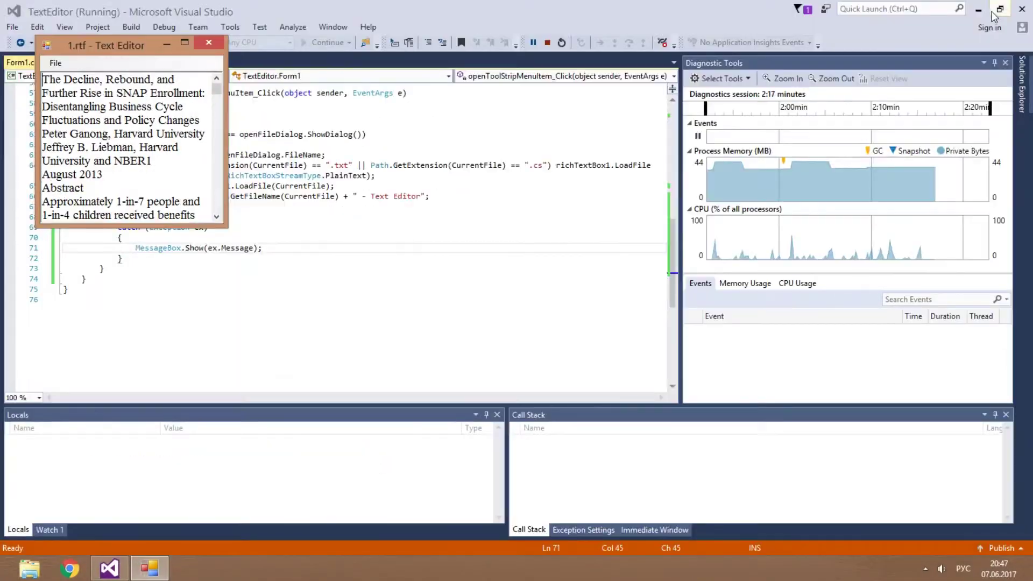
{"action": "left_click", "coordinate": [208, 43]}
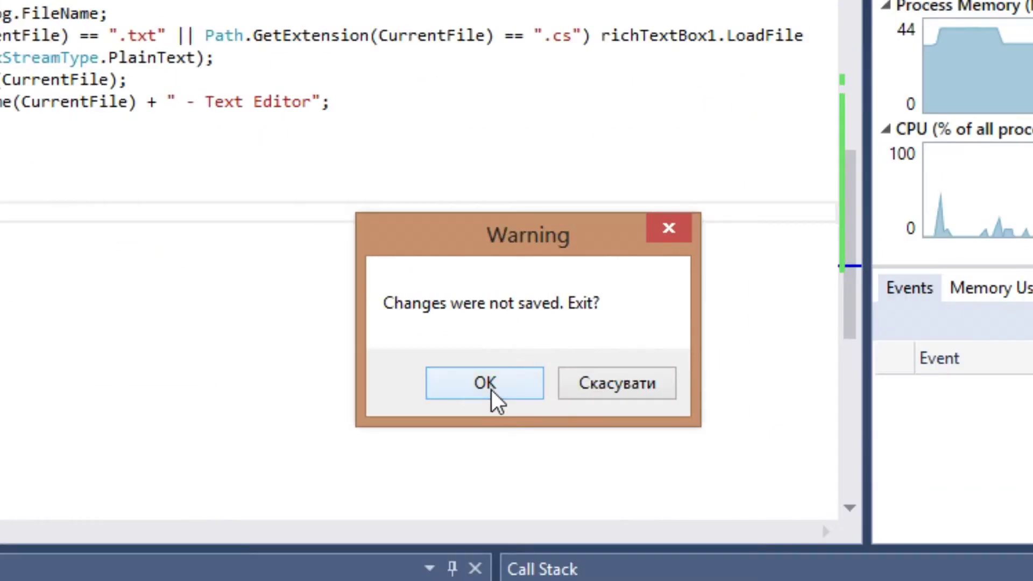
- Confirm exiting without saving, then close the new run holding 'A simple text editor.'
{"action": "left_click", "coordinate": [492, 390]}
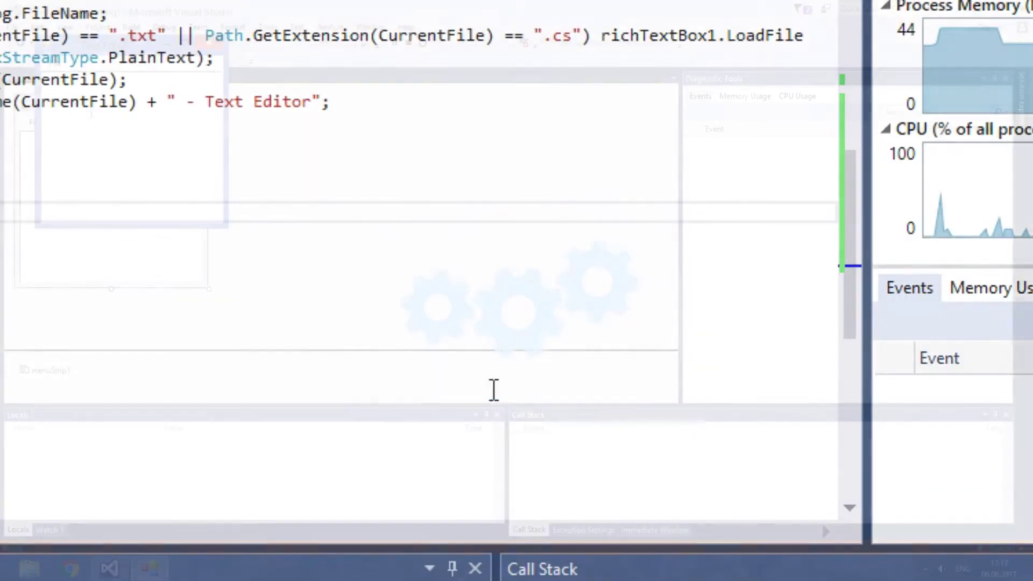
{"action": "type", "text": "A "}
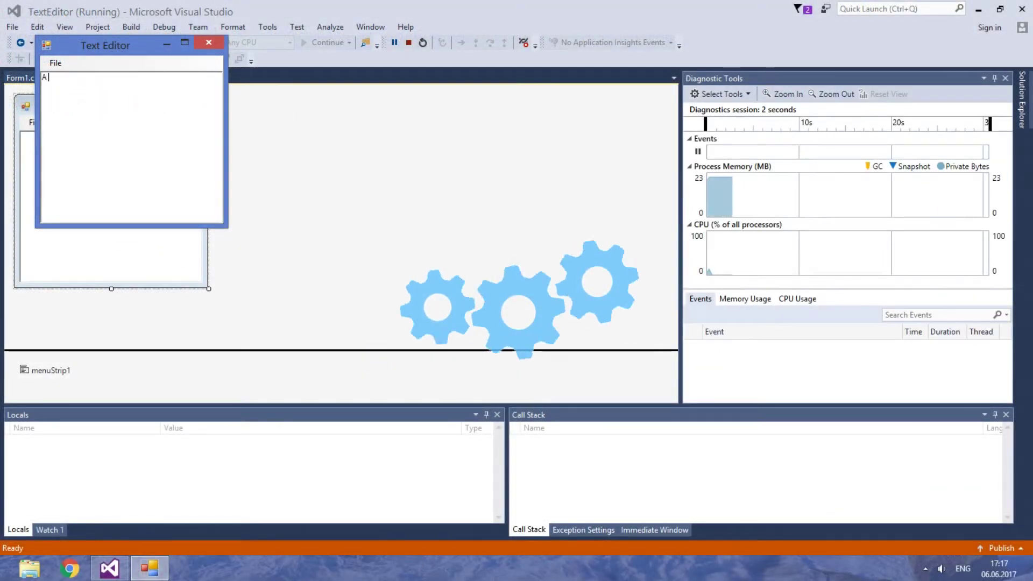
{"action": "type", "text": "simple text editor."}
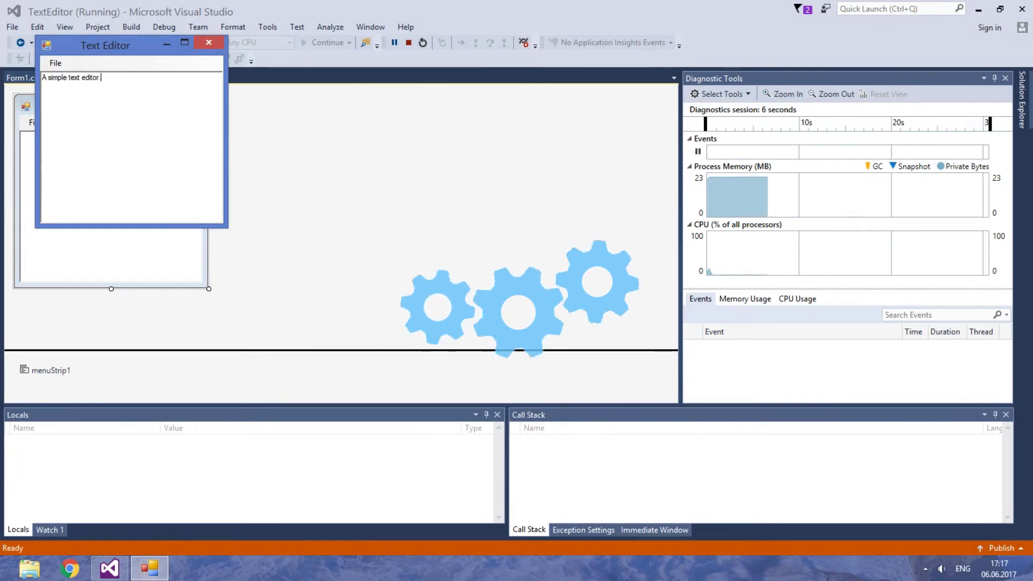
{"action": "left_click", "coordinate": [207, 44]}
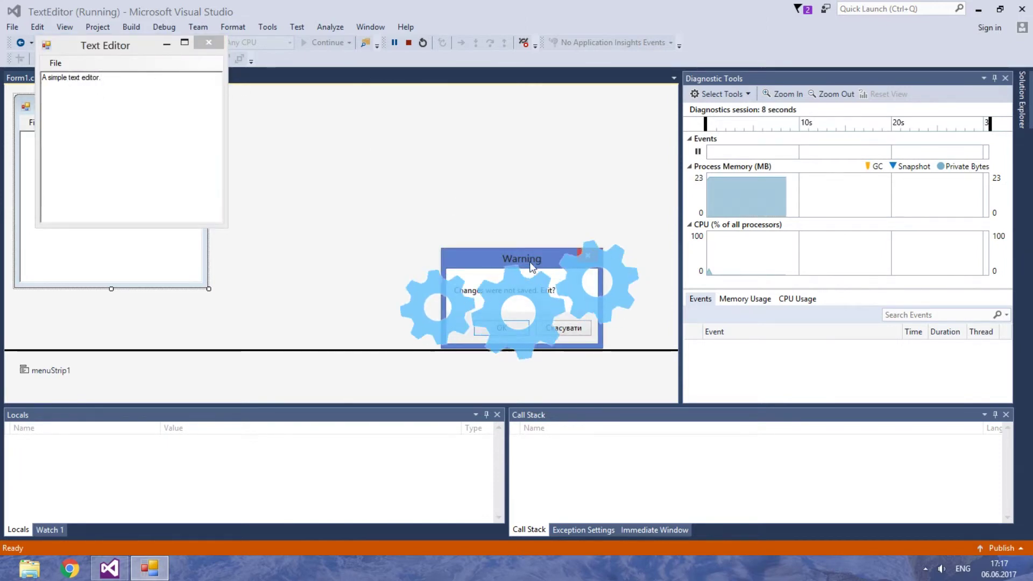
{"action": "left_click_drag", "start_coordinate": [517, 257], "coordinate": [139, 109]}
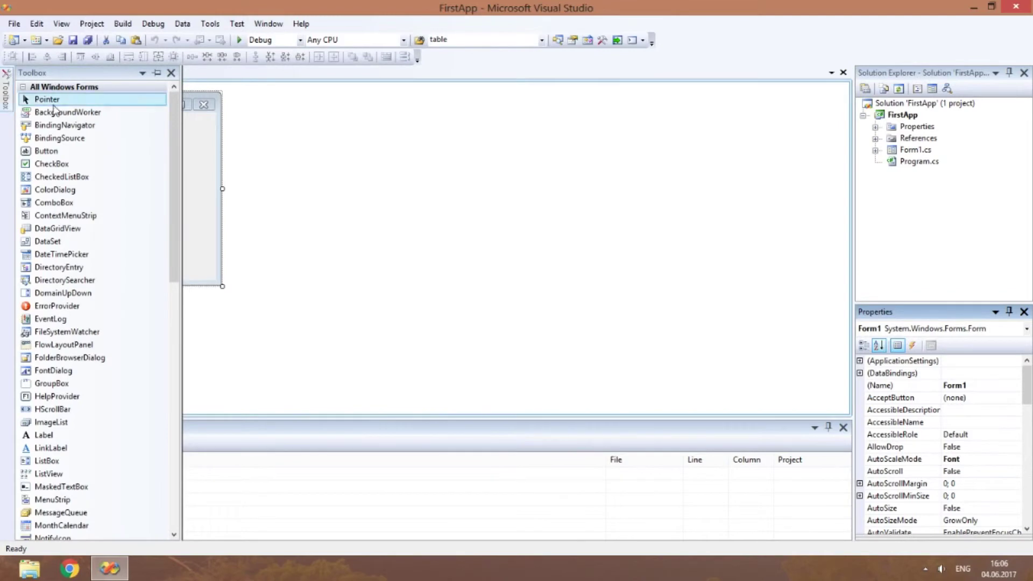
- Drag a Label control from the Toolbox onto FirstApp's Form1
{"action": "left_click_drag", "start_coordinate": [57, 437], "coordinate": [204, 191]}
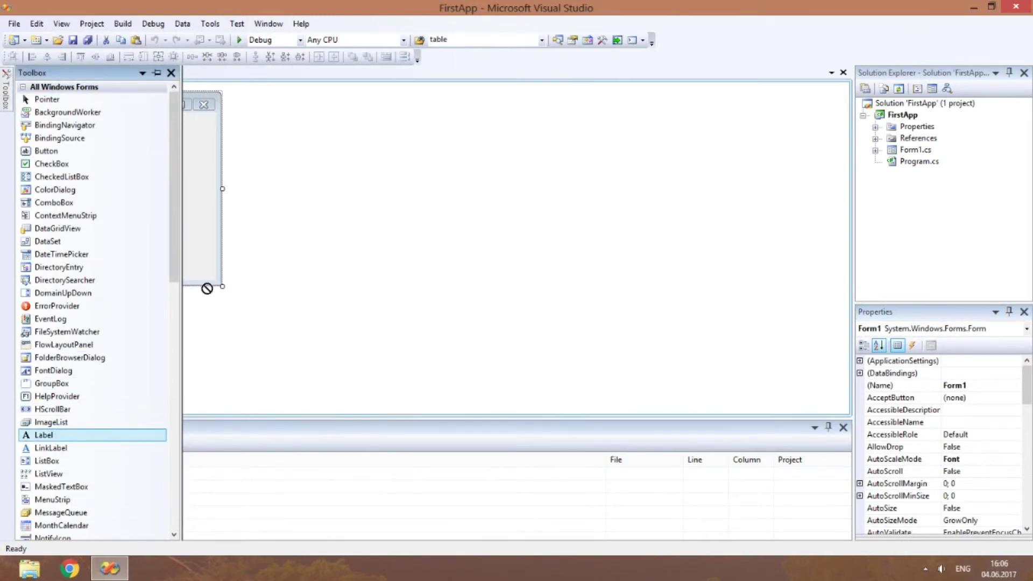
{"action": "left_click_drag", "start_coordinate": [115, 173], "coordinate": [115, 174]}
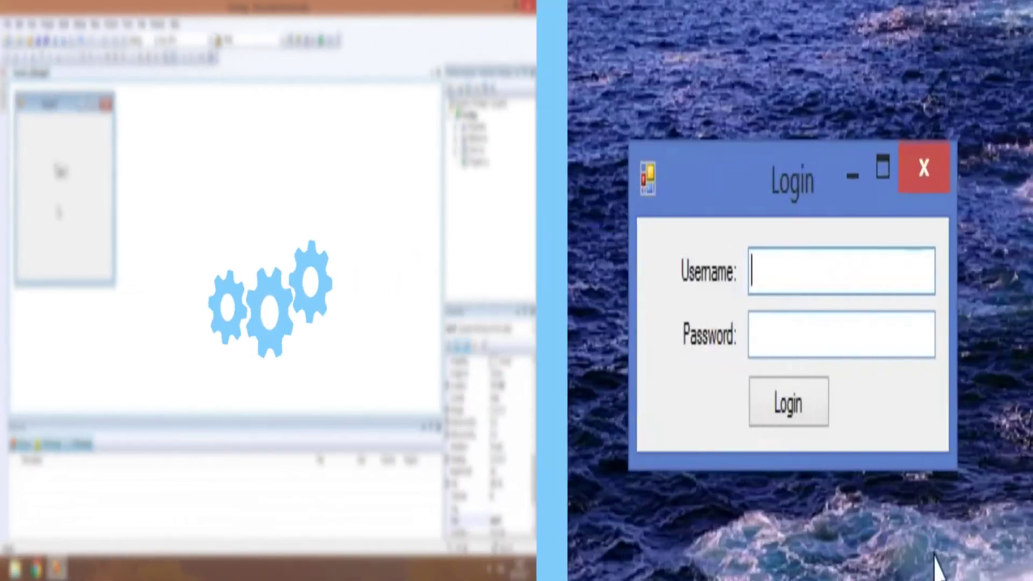
{"action": "type", "text": "wewq"}
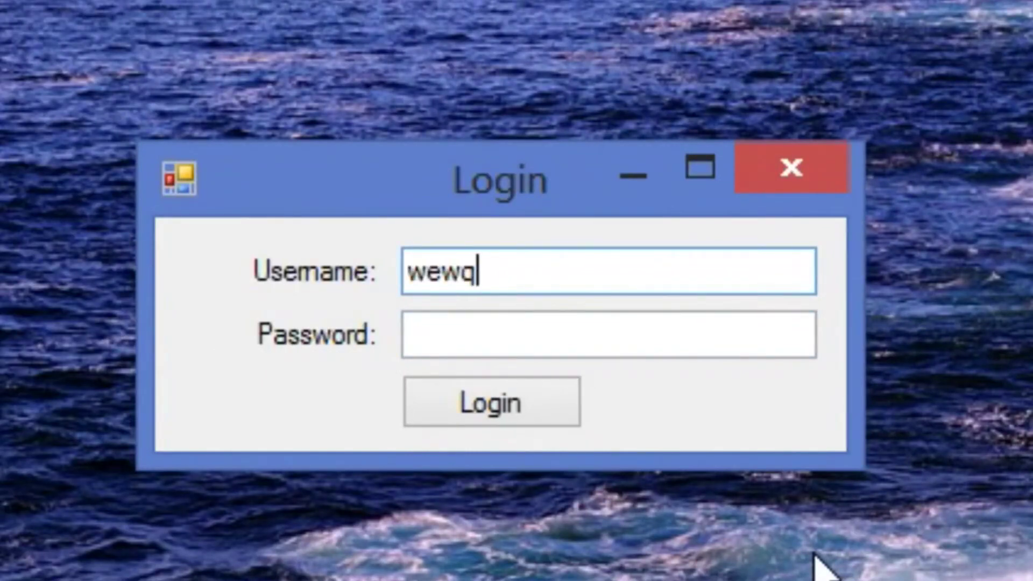
{"action": "type", "text": "eqwewqee"}
- Submit wrong credentials, dismiss the error, then log in with corrected username and password
{"action": "left_click", "coordinate": [644, 341]}
{"action": "type", "text": "wq"}
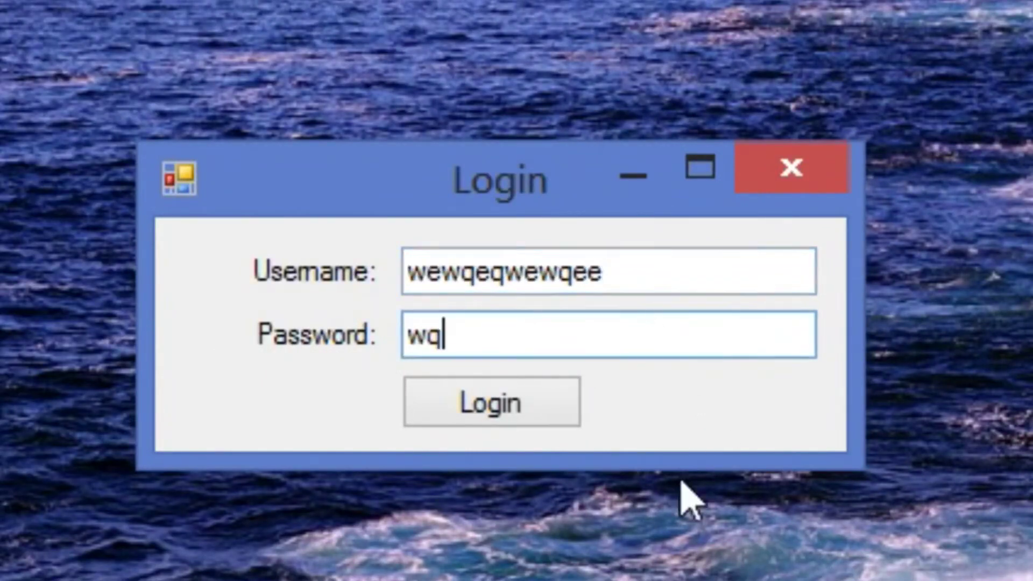
{"action": "type", "text": "eqwewqeqweqwe"}
{"action": "left_click", "coordinate": [523, 420]}
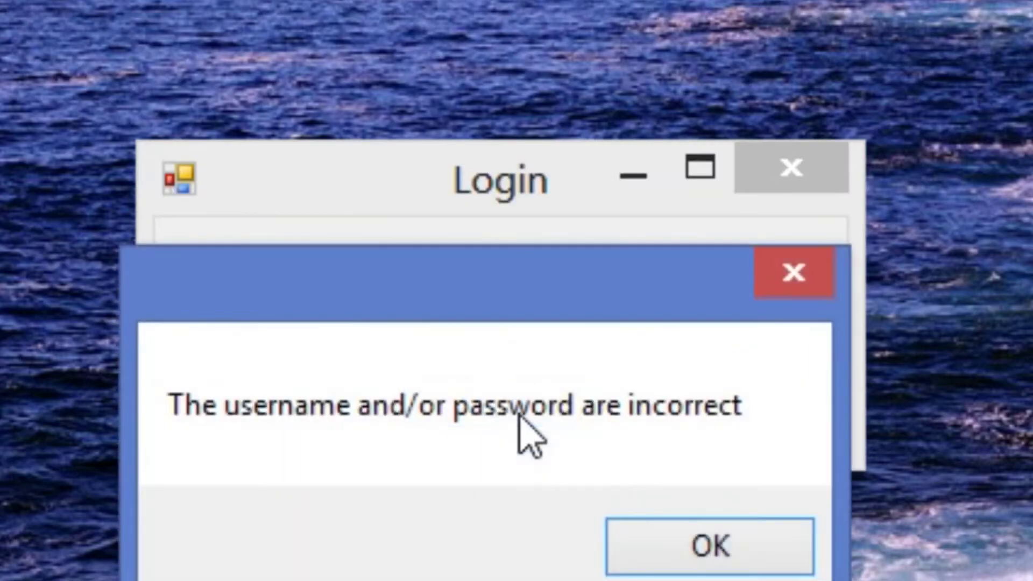
{"action": "left_click", "coordinate": [691, 557]}
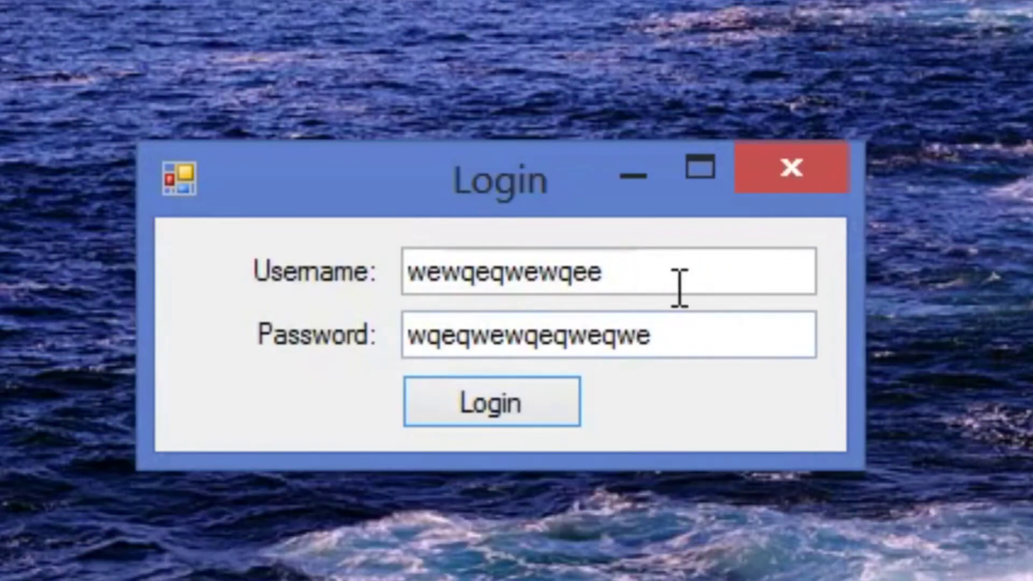
{"action": "double_click", "coordinate": [681, 283]}
{"action": "type", "text": "qwe"}
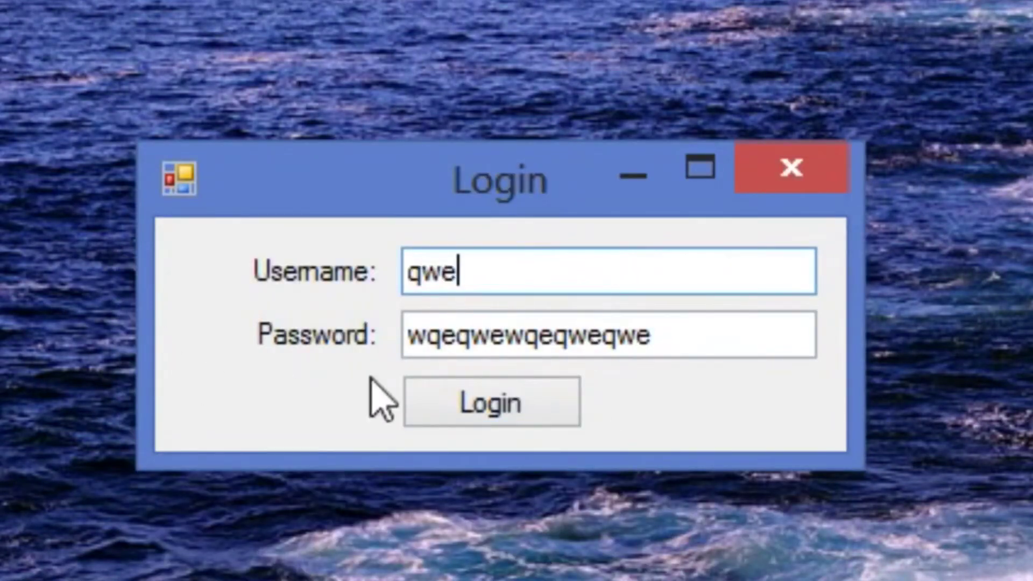
{"action": "double_click", "coordinate": [758, 334]}
{"action": "type", "text": "00"}
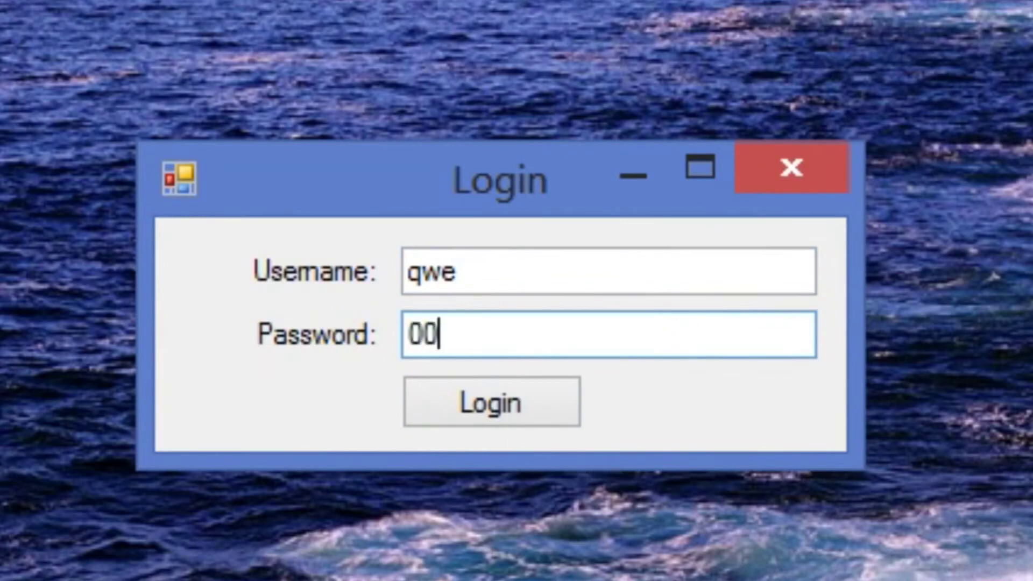
{"action": "type", "text": "0"}
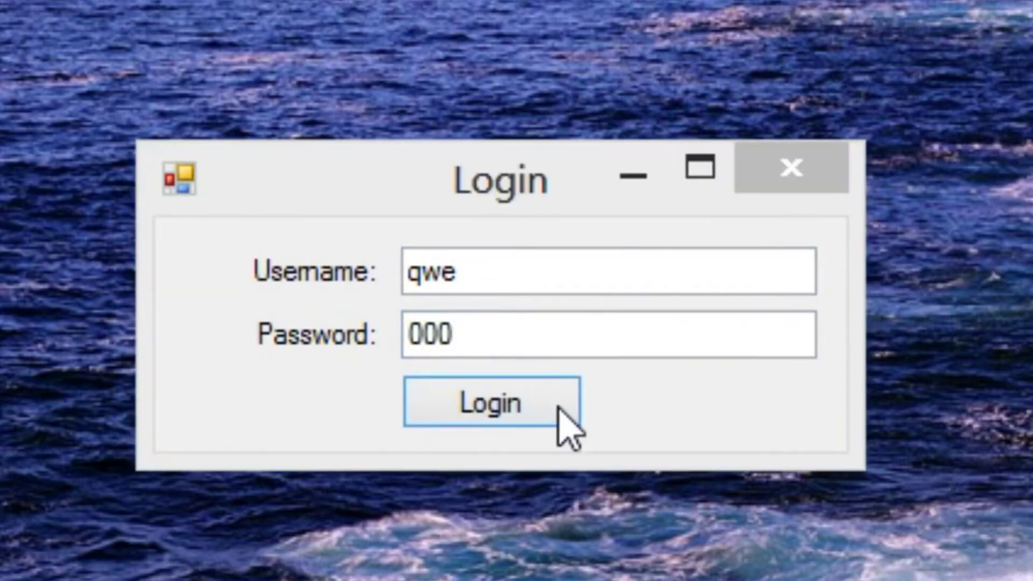
{"action": "left_click", "coordinate": [452, 402]}
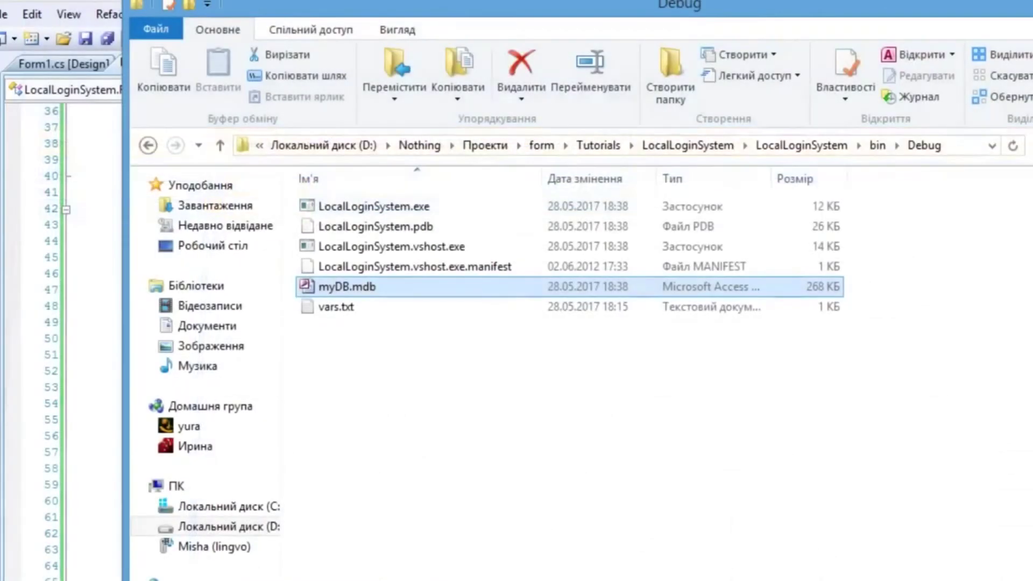
{"action": "scroll", "coordinate": [407, 251], "scroll_direction": "down", "scroll_amount": 5}
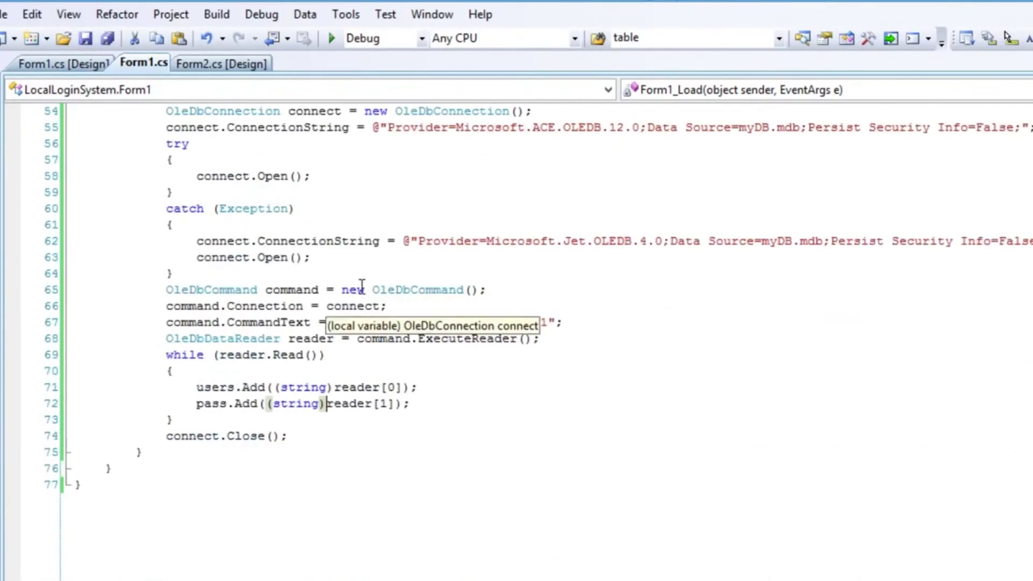
- Run the login form, submit a username and password, and dismiss the incorrect-credentials error
{"action": "left_click", "coordinate": [332, 38]}
{"action": "left_click", "coordinate": [310, 208]}
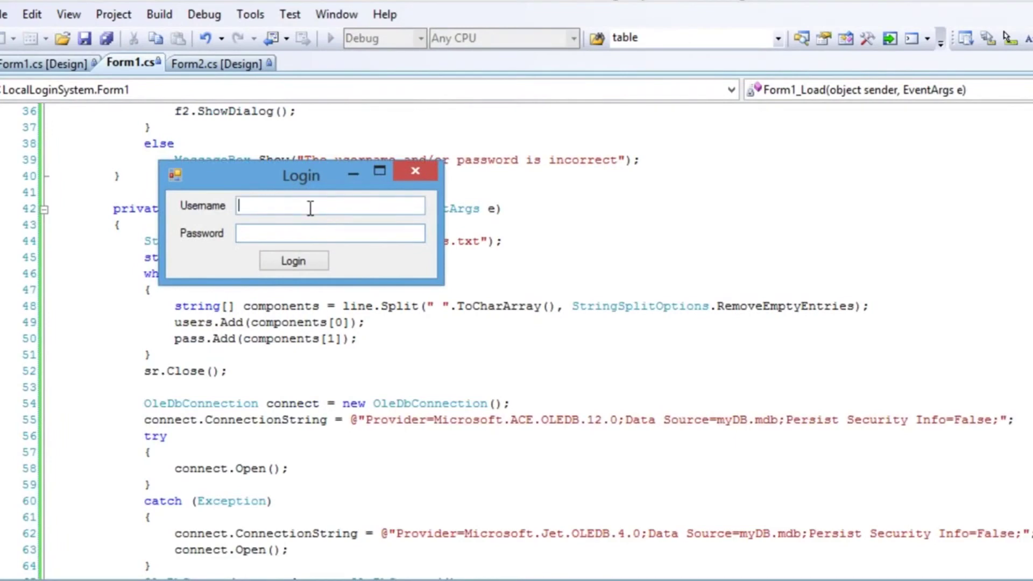
{"action": "type", "text": "fdsd"}
{"action": "left_click", "coordinate": [329, 234]}
{"action": "type", "text": "fdsdf"}
{"action": "left_click", "coordinate": [294, 260]}
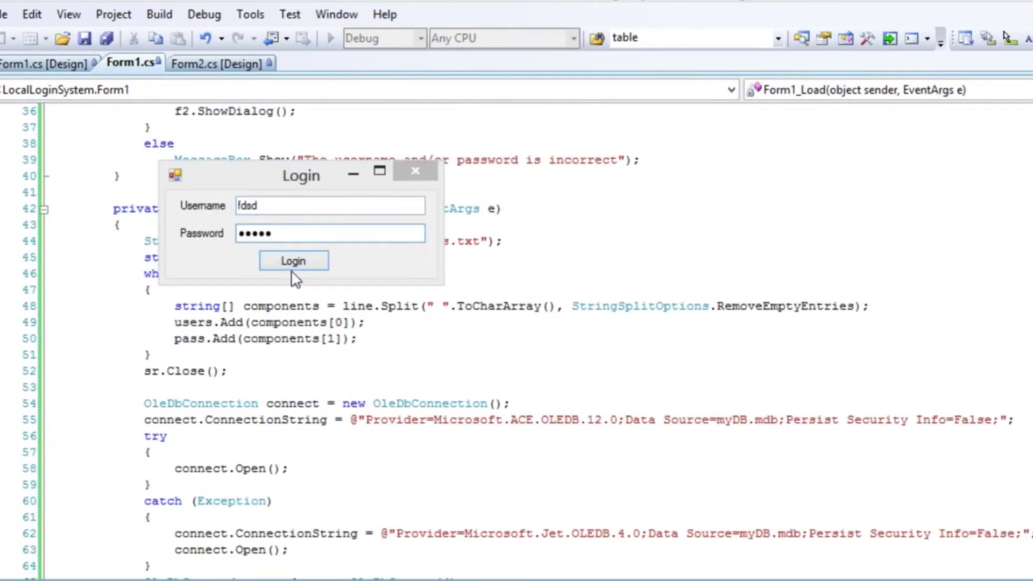
{"action": "left_click", "coordinate": [858, 462]}
- Retry with a replaced username and dismiss the second incorrect-credentials error
{"action": "double_click", "coordinate": [294, 206]}
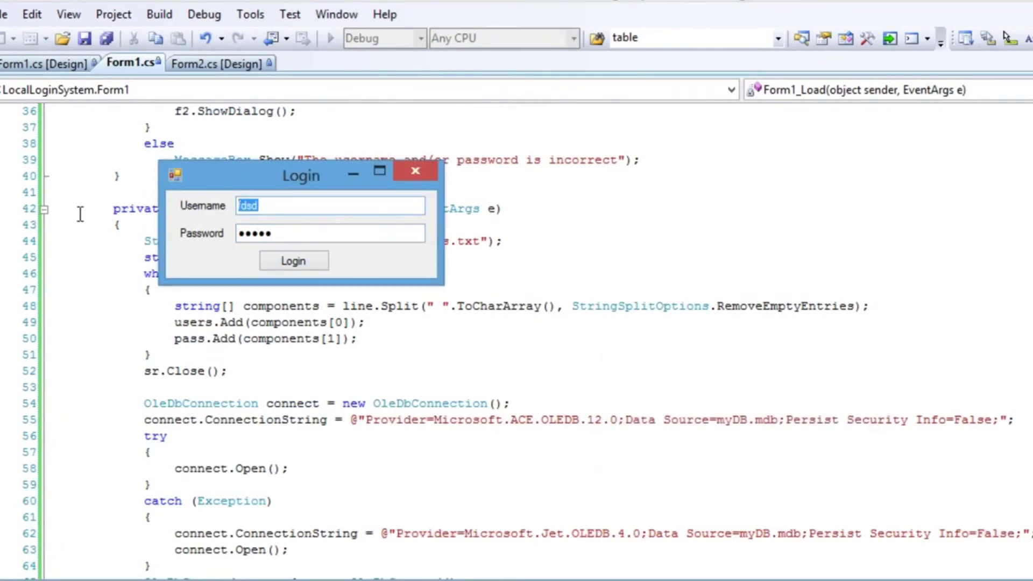
{"action": "type", "text": "m"}
{"action": "key", "text": "Return"}
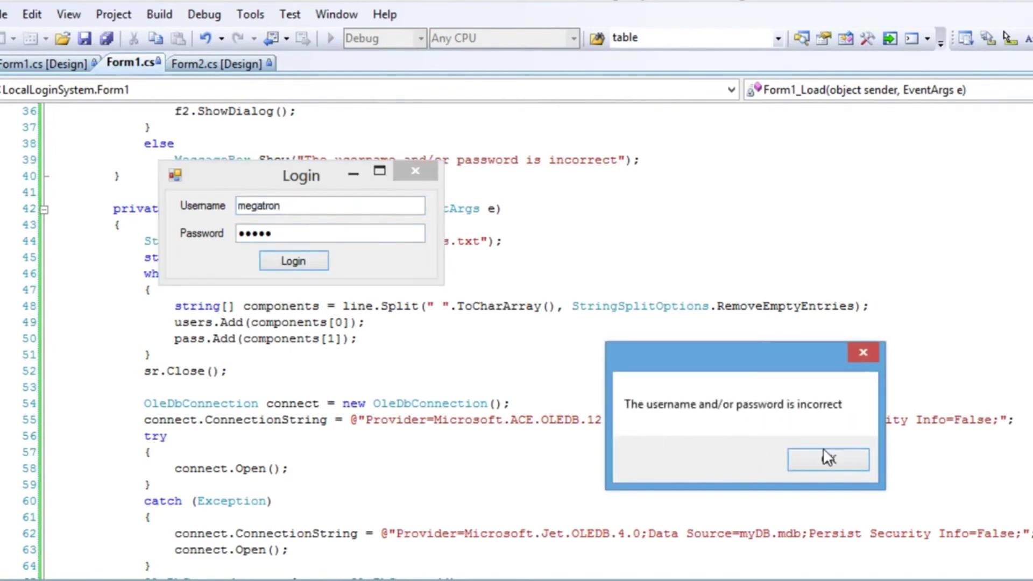
{"action": "left_click", "coordinate": [823, 459]}
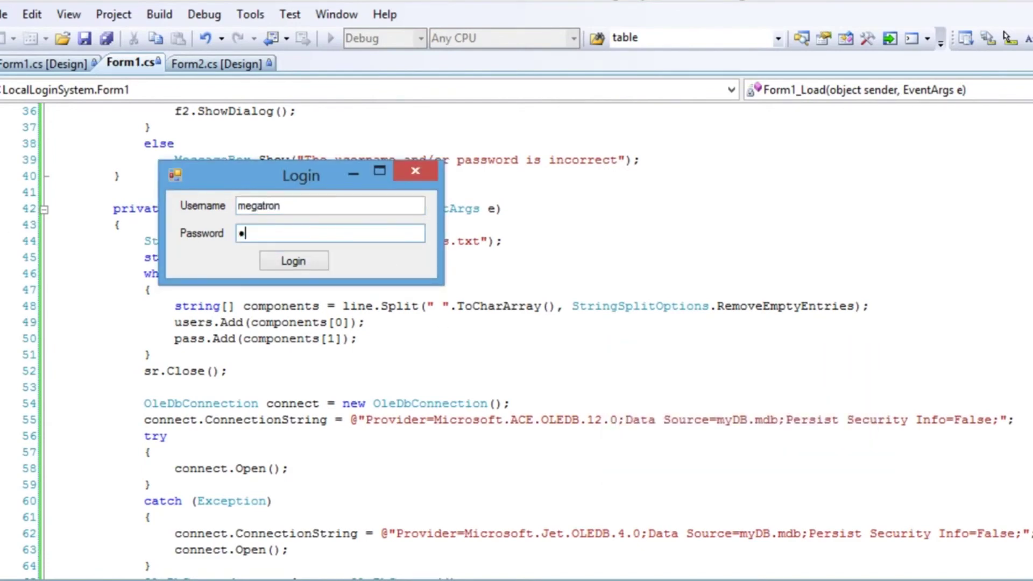